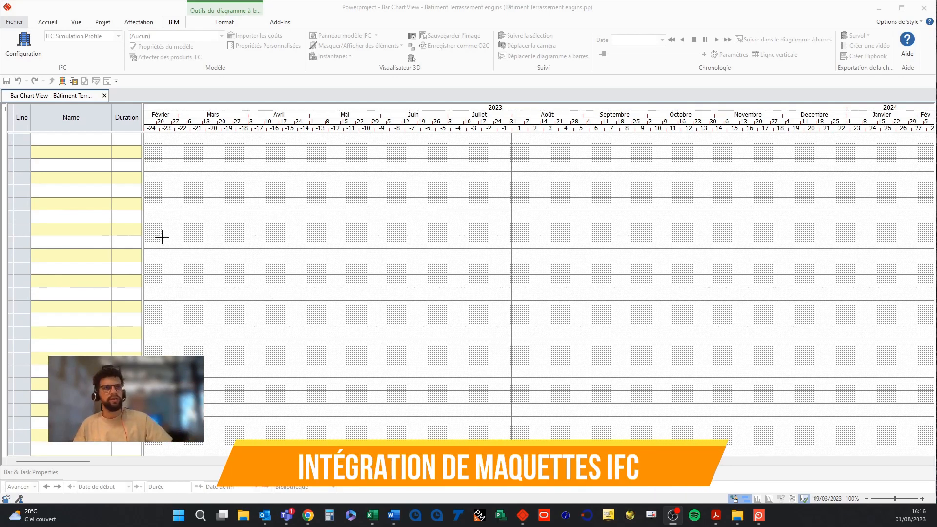
# Open the BIM model configuration and add a new local IFC model file (arch3).
pyautogui.click(30, 49)
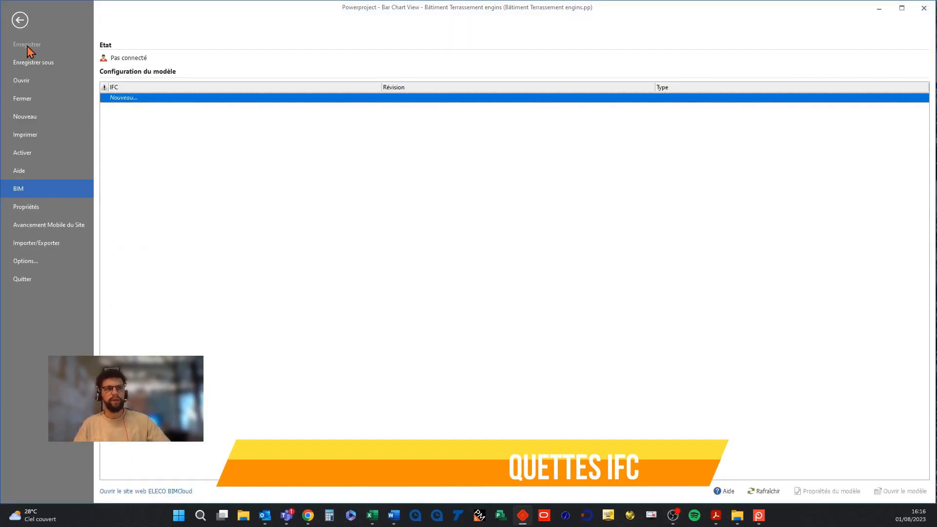
pyautogui.click(194, 102)
pyautogui.click(190, 107)
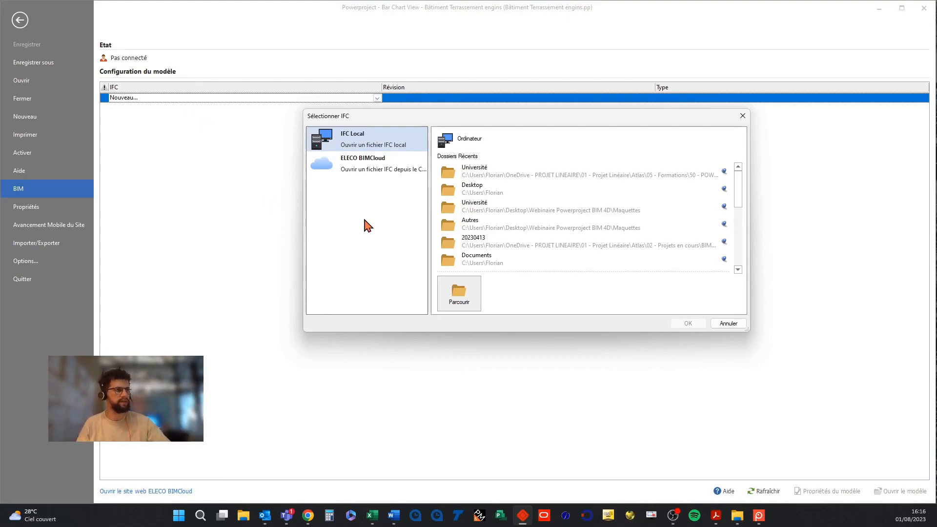
pyautogui.click(454, 288)
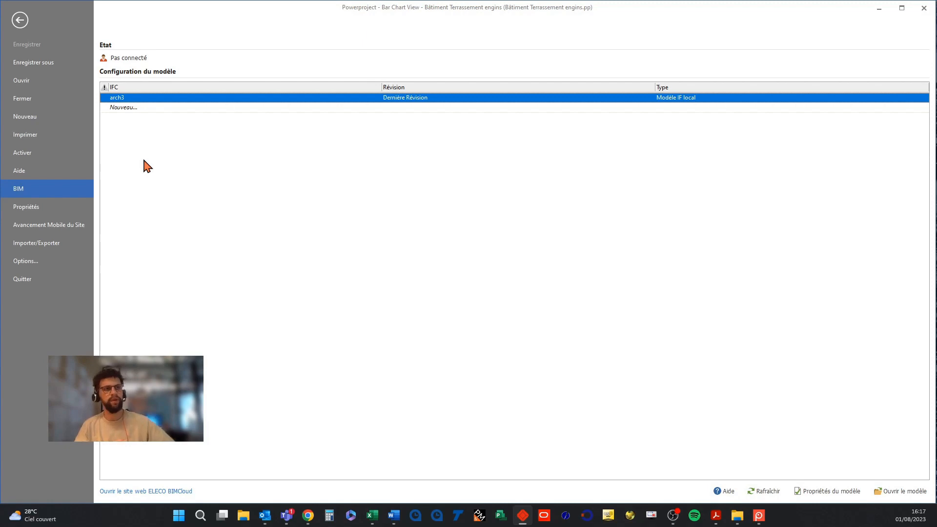
# Create a new IFC model group named Bâtiment.
pyautogui.click(157, 108)
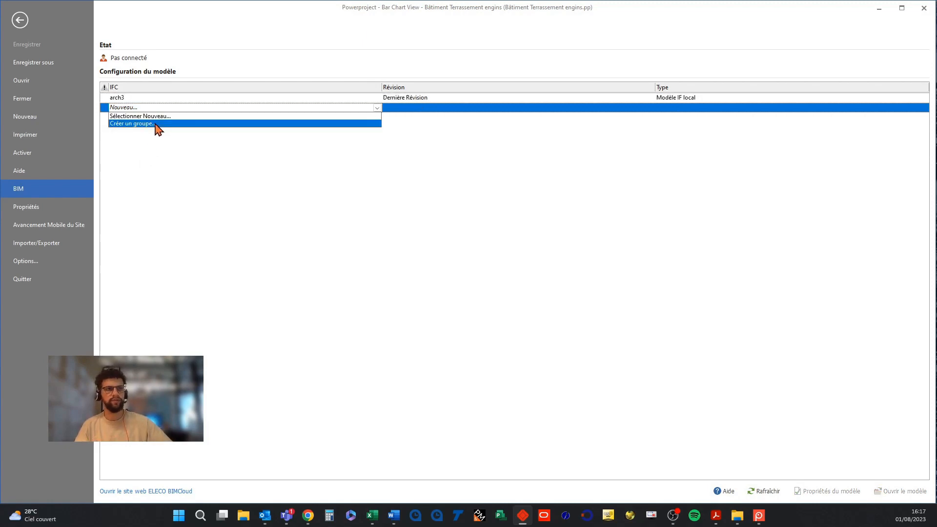
pyautogui.click(156, 124)
pyautogui.moveTo(220, 270); pyautogui.dragTo(491, 208)
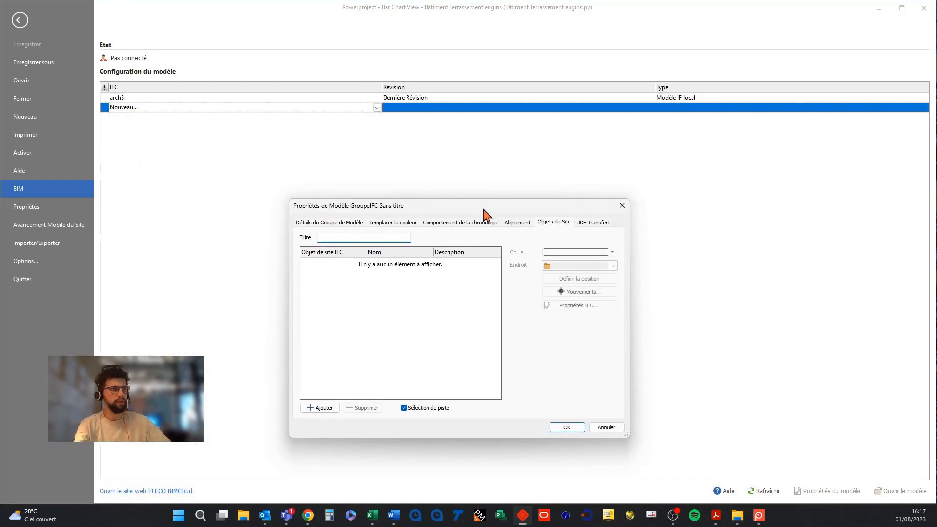
pyautogui.click(322, 224)
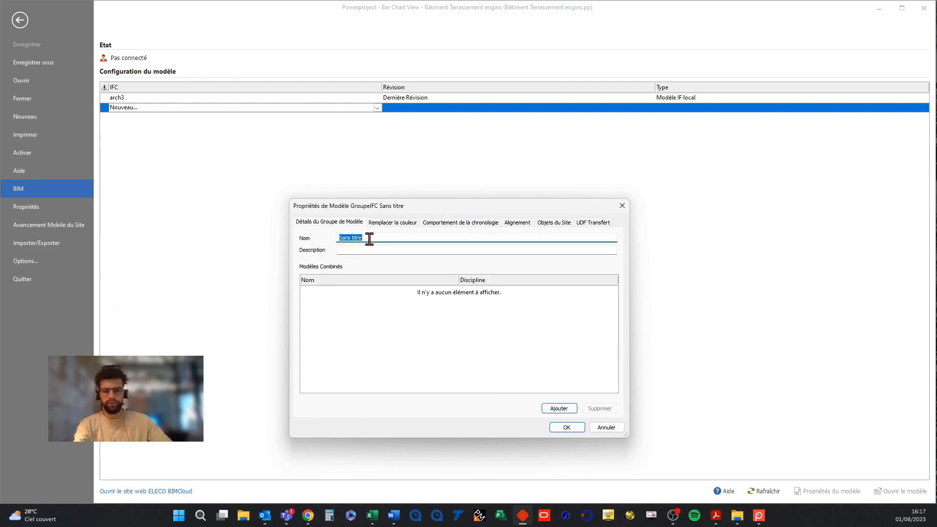
pyautogui.write('Bâtiment')
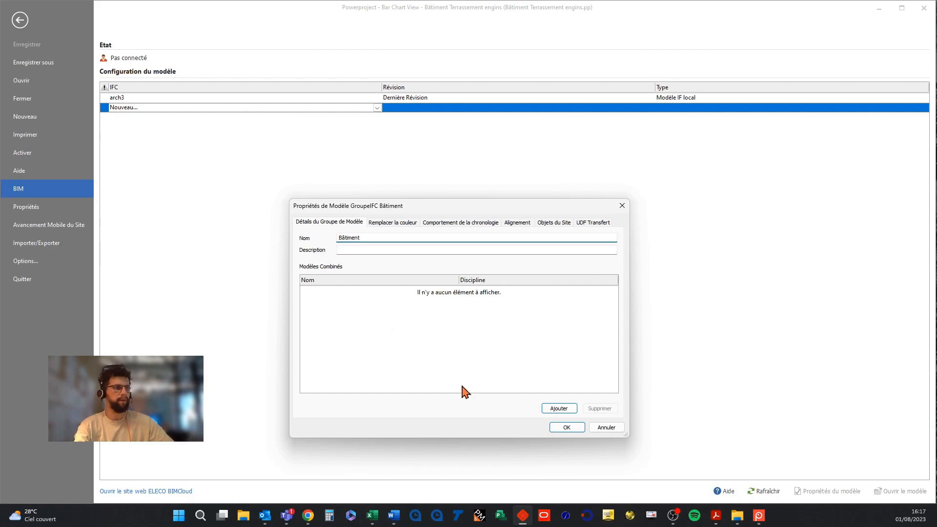
# Add the arch3 model to the Bâtiment group, copying its timeline and colour settings, and confirm the group.
pyautogui.click(558, 410)
pyautogui.click(398, 210)
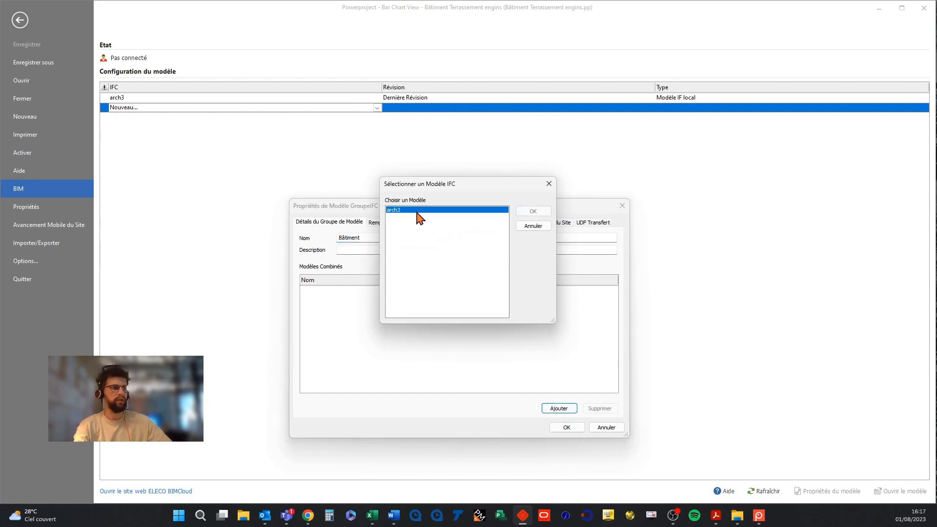
pyautogui.click(527, 213)
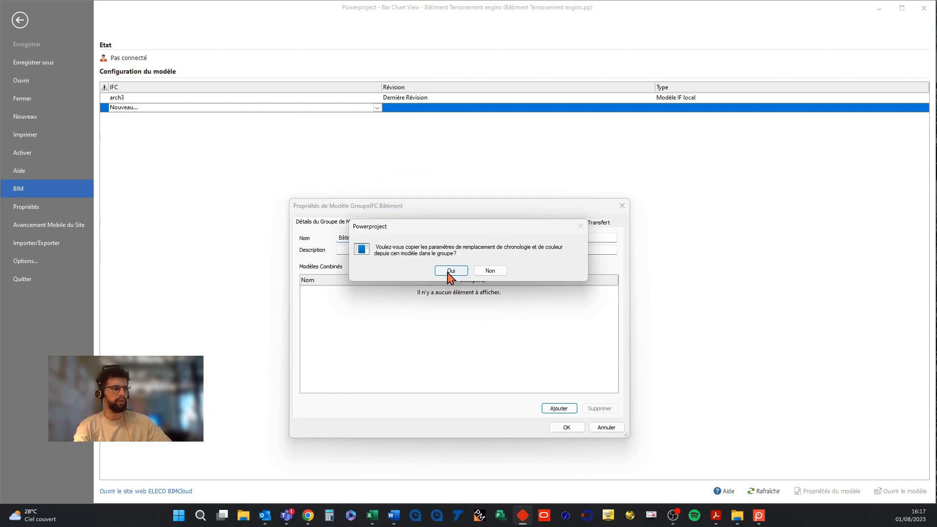
pyautogui.click(446, 270)
pyautogui.click(566, 428)
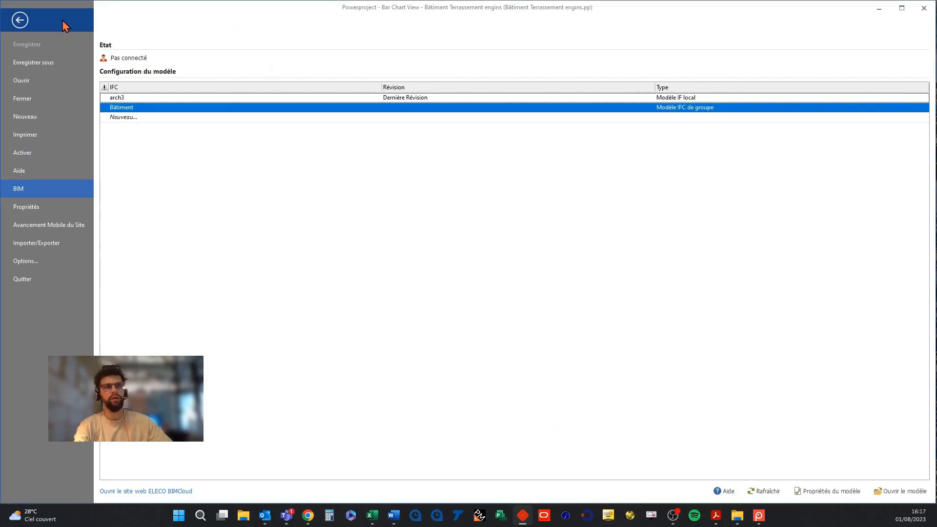
# Return to the bar chart and set arch3 as the active IFC model.
pyautogui.click(27, 24)
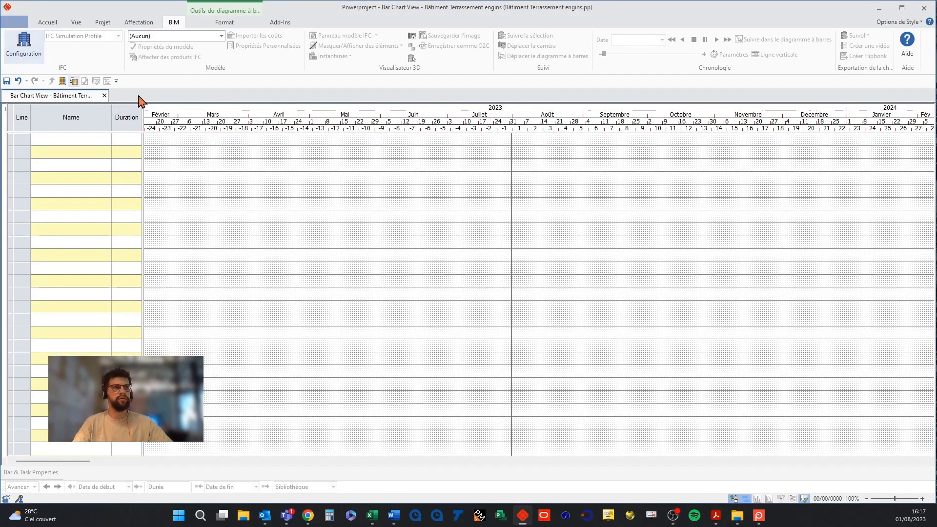
pyautogui.click(173, 36)
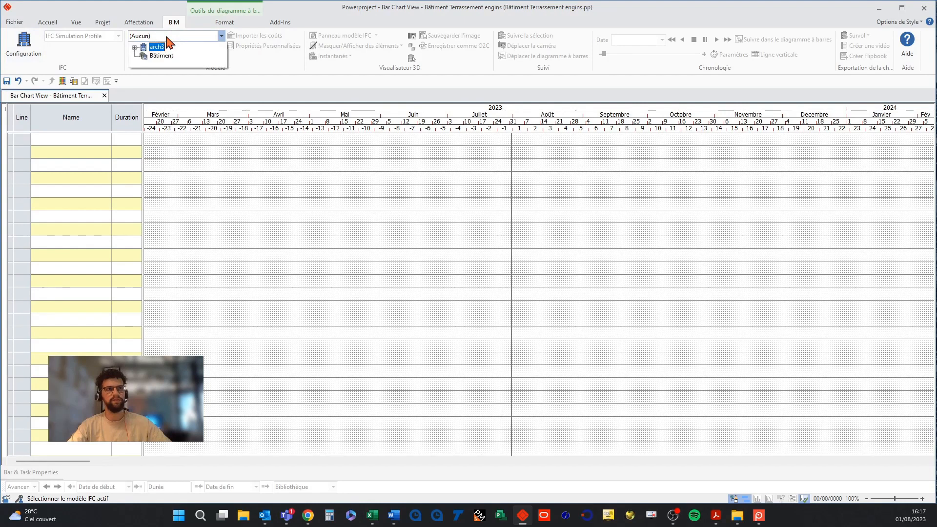
pyautogui.click(149, 48)
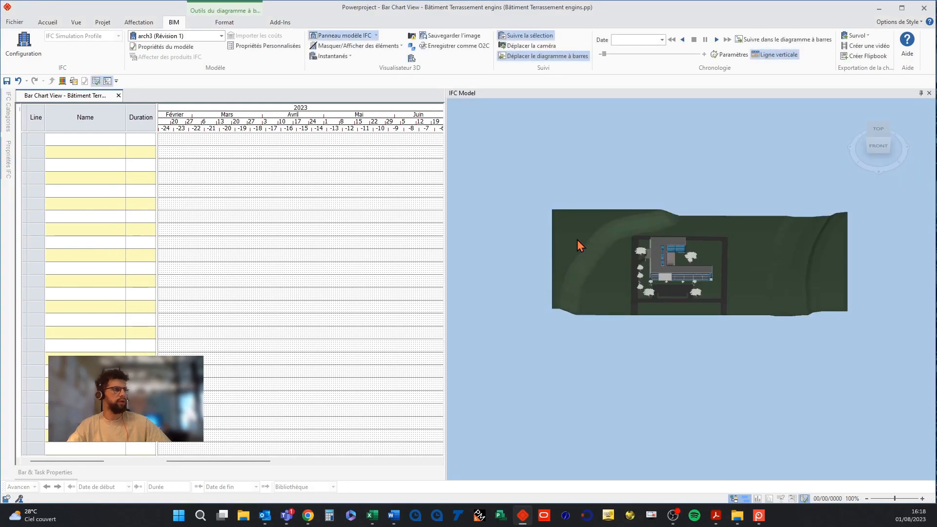
# Select the terrain in the 3D model and start the manual split of elements.
pyautogui.moveTo(577, 240); pyautogui.dragTo(659, 285)
pyautogui.scroll(5, 708, 220)
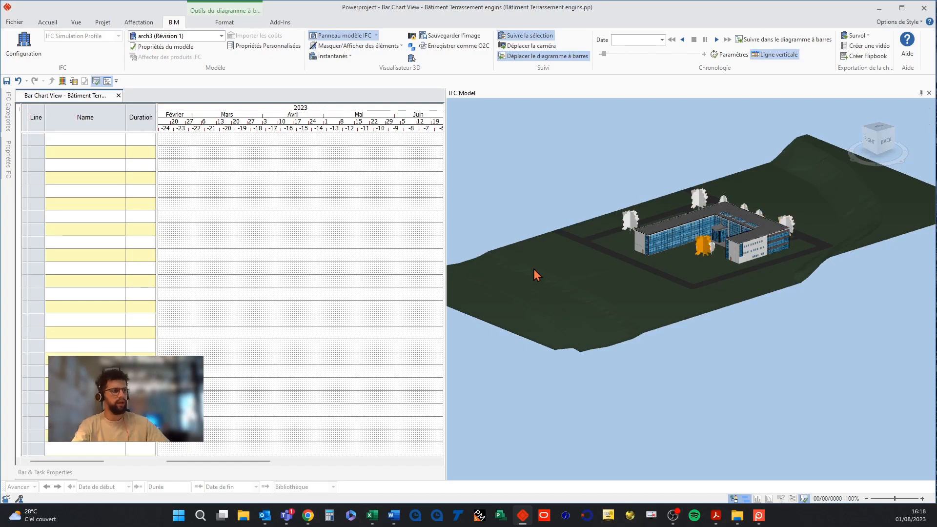
pyautogui.moveTo(572, 298); pyautogui.dragTo(584, 315, button='middle')
pyautogui.moveTo(656, 312); pyautogui.dragTo(574, 313, button='middle')
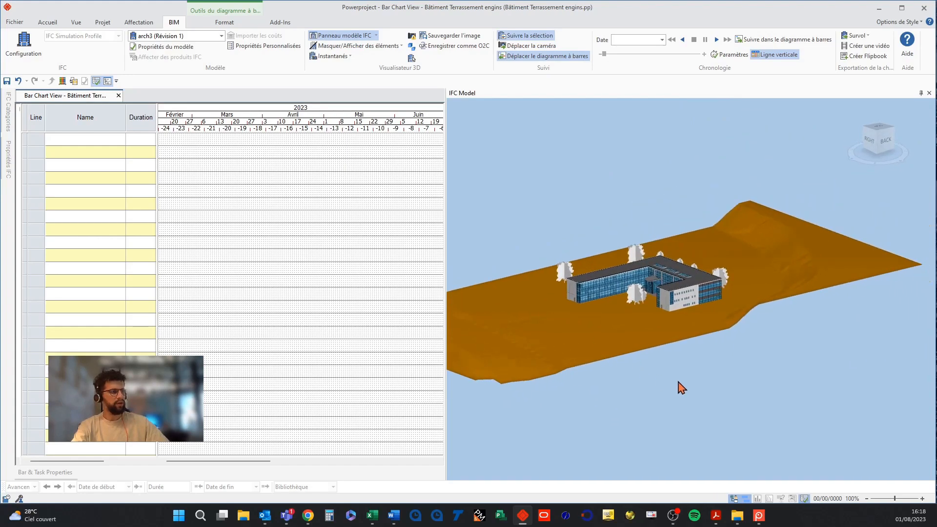
pyautogui.keyDown('shift'); pyautogui.moveTo(608, 339); pyautogui.dragTo(646, 333, button='middle'); pyautogui.keyUp('shift')
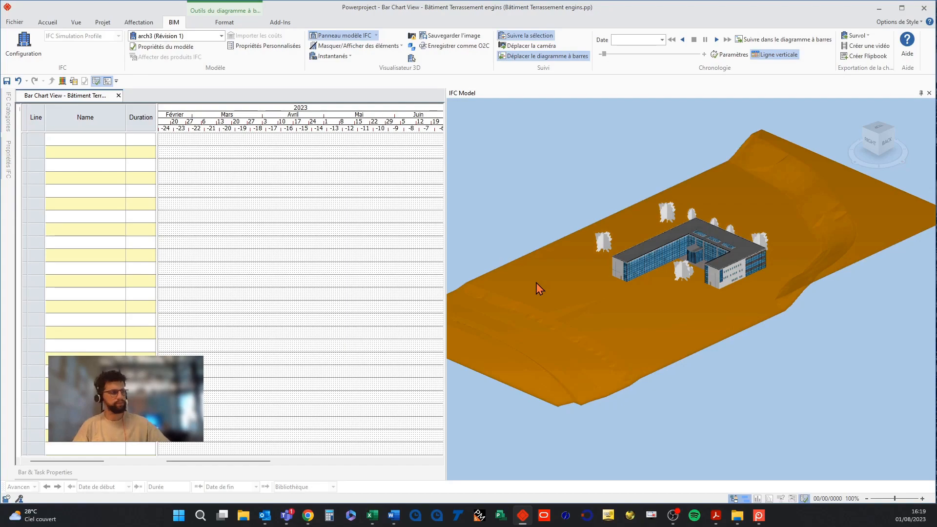
pyautogui.scroll(2, 557, 283)
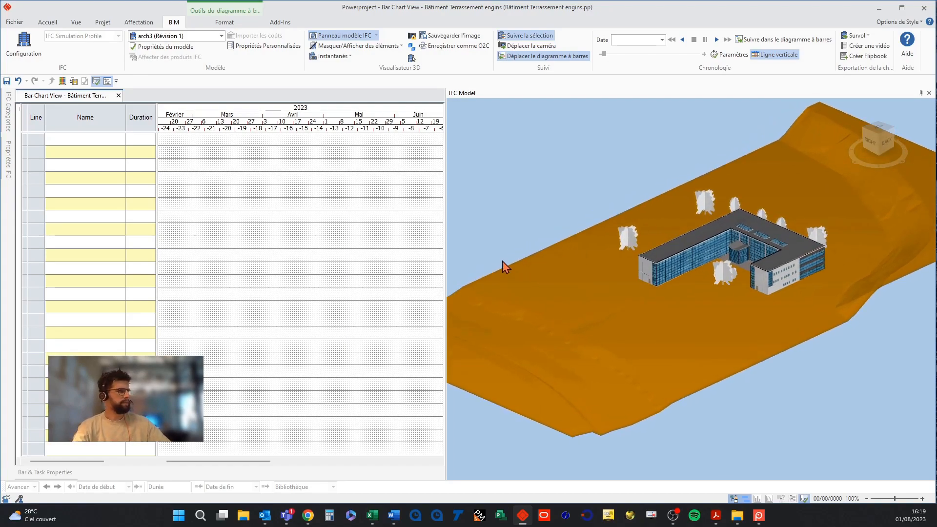
pyautogui.moveTo(446, 219); pyautogui.dragTo(285, 239)
pyautogui.moveTo(473, 320); pyautogui.dragTo(473, 328, button='middle')
pyautogui.rightClick(487, 308)
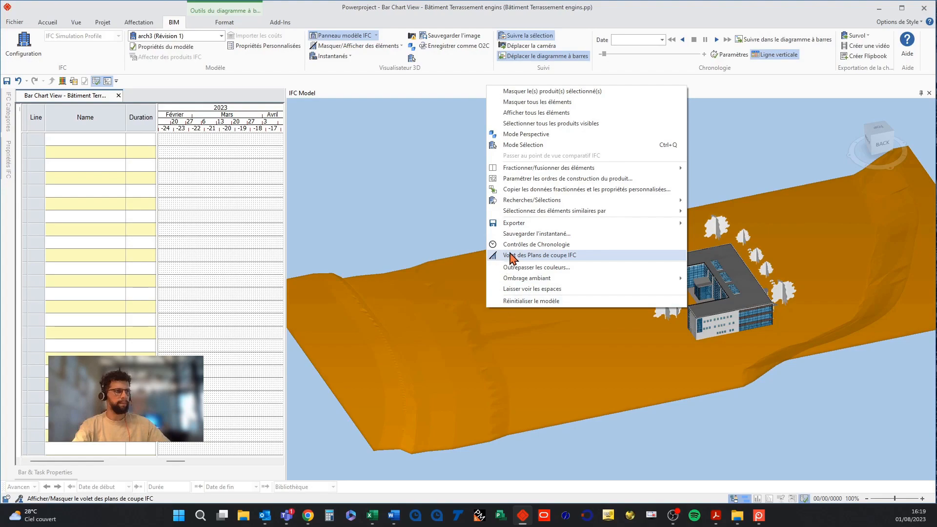
pyautogui.moveTo(529, 172)
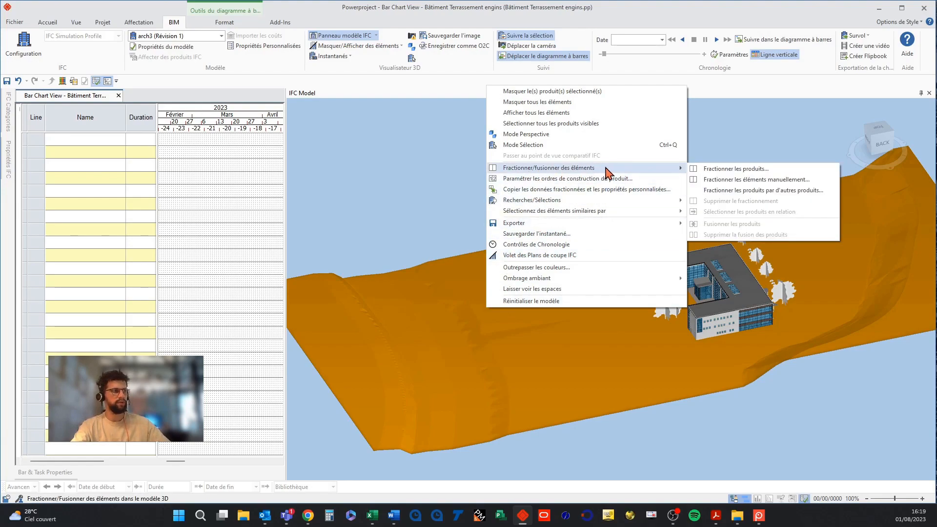
pyautogui.click(714, 181)
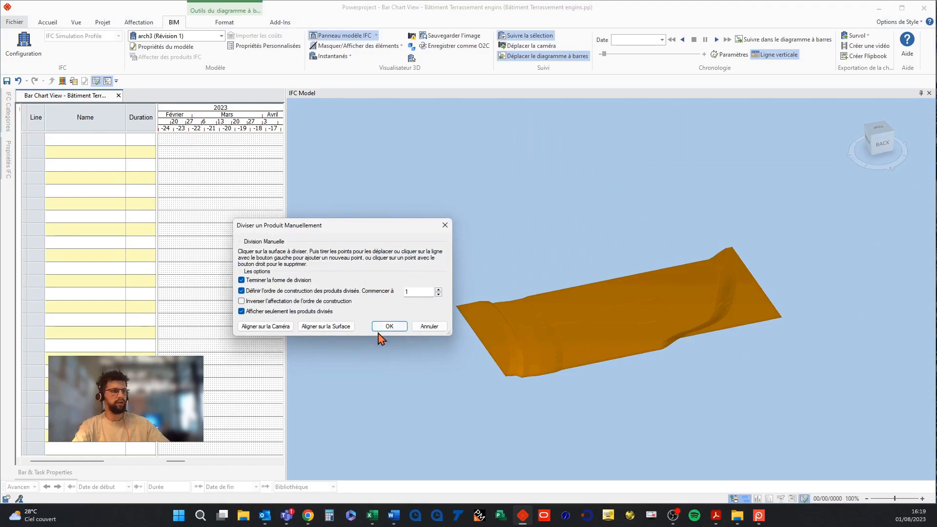
# Place the split line across the terrain's width near its left end.
pyautogui.click(537, 331)
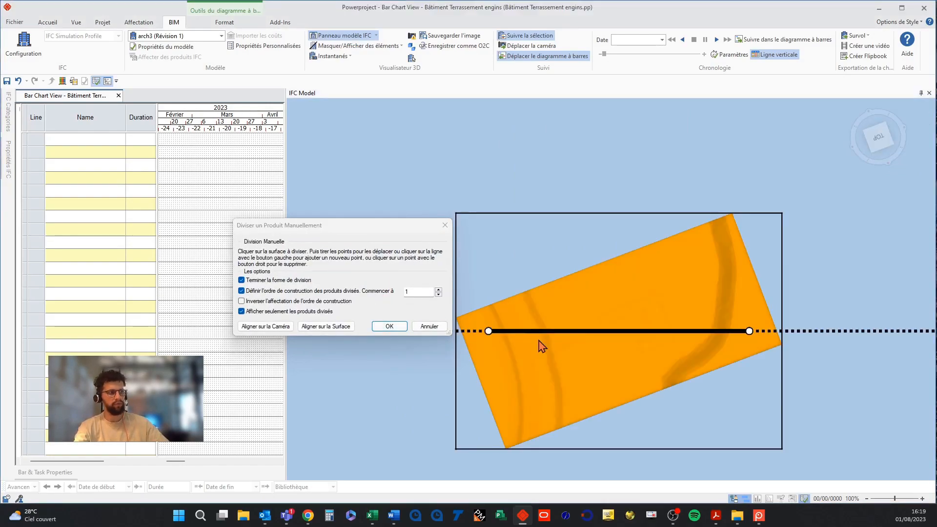
pyautogui.moveTo(538, 340); pyautogui.dragTo(491, 317, button='middle')
pyautogui.moveTo(750, 336); pyautogui.dragTo(591, 404)
pyautogui.moveTo(496, 291); pyautogui.dragTo(524, 284)
pyautogui.moveTo(520, 283); pyautogui.dragTo(515, 284)
pyautogui.moveTo(589, 405); pyautogui.dragTo(586, 408)
pyautogui.moveTo(610, 369); pyautogui.dragTo(605, 374, button='middle')
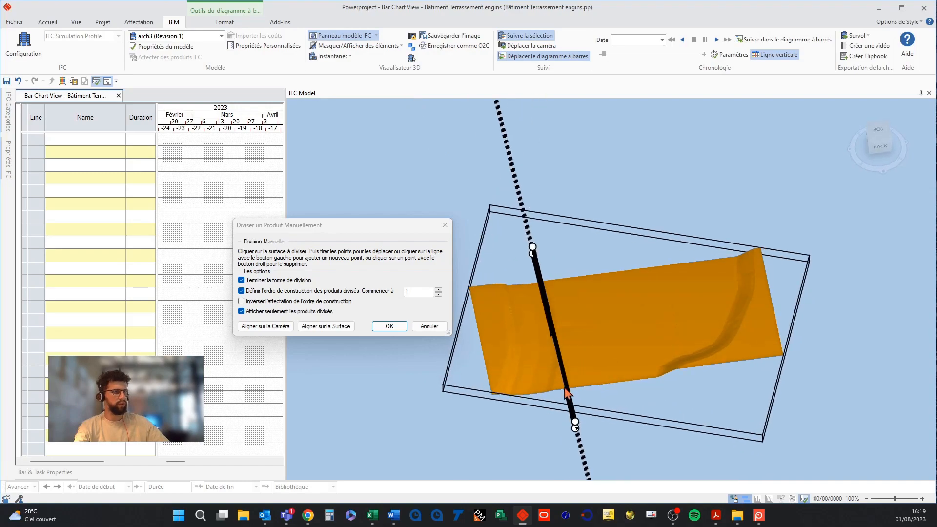
# Add intermediate points to the split line, reshape it into a strip boundary, and confirm the split.
pyautogui.click(557, 337)
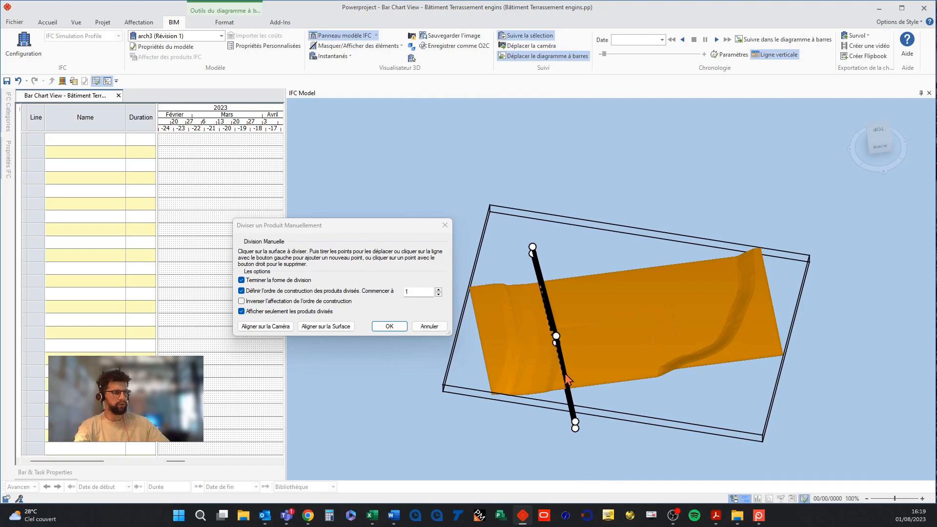
pyautogui.scroll(1, 562, 374)
pyautogui.scroll(1, 559, 369)
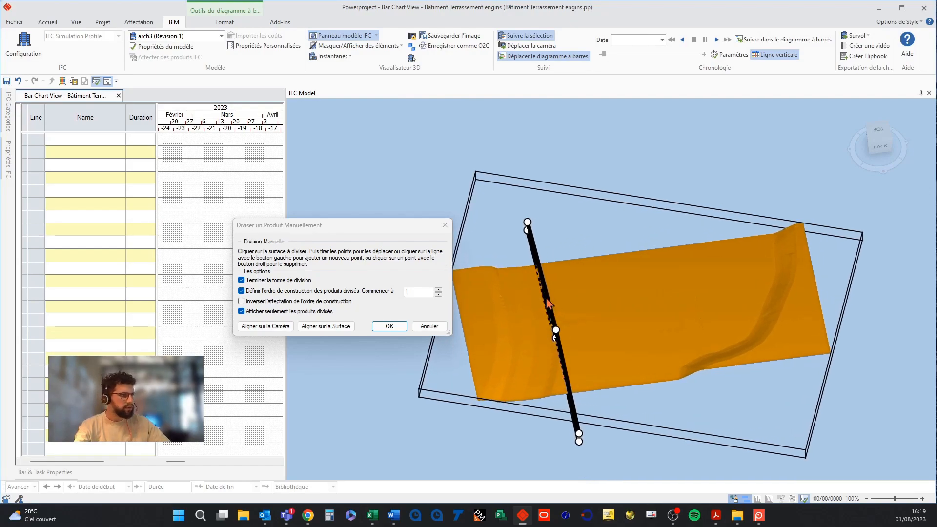
pyautogui.click(559, 363)
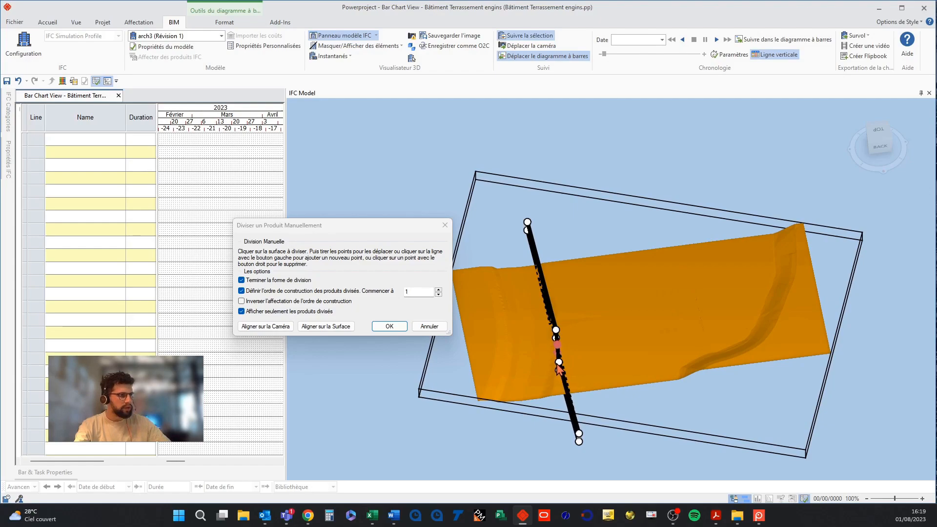
pyautogui.moveTo(565, 389)
pyautogui.mouseDown()
pyautogui.moveTo(555, 407)
pyautogui.moveTo(554, 394)
pyautogui.mouseUp()
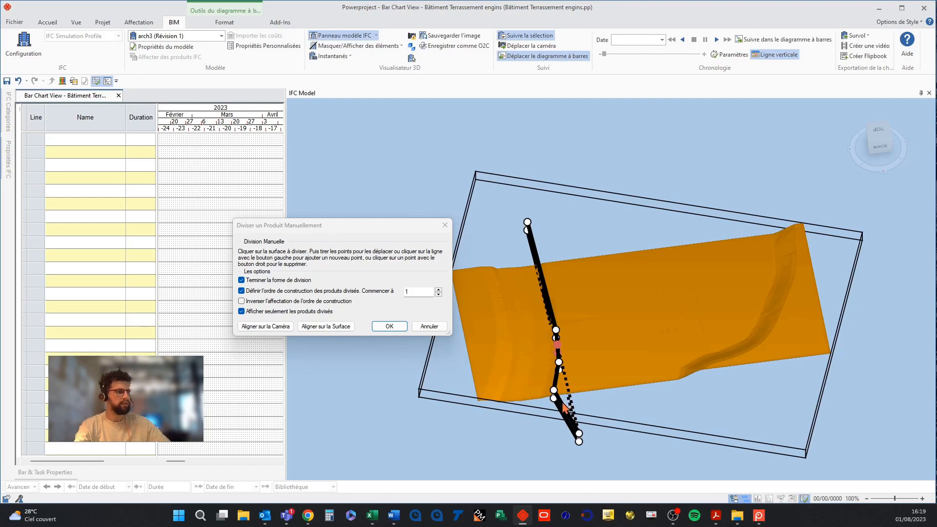
pyautogui.moveTo(580, 434); pyautogui.dragTo(623, 431)
pyautogui.moveTo(528, 223); pyautogui.dragTo(567, 212)
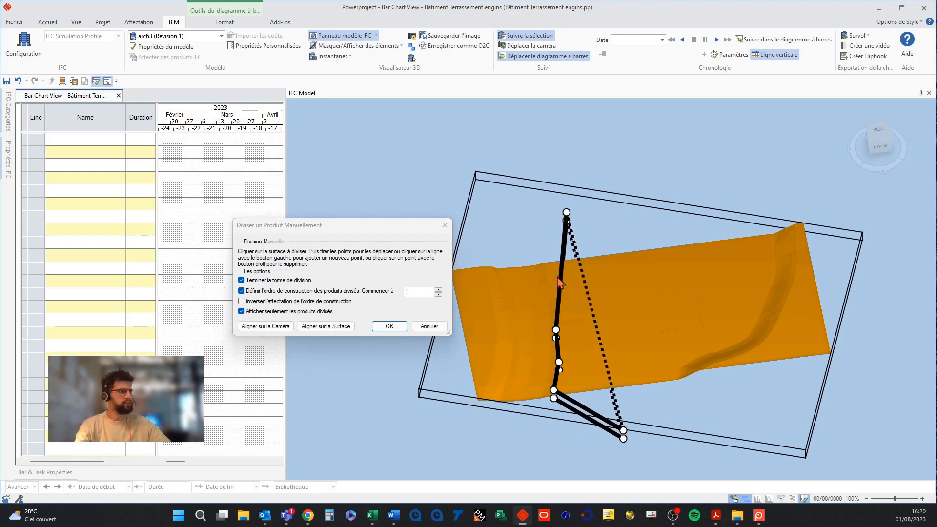
pyautogui.moveTo(561, 276); pyautogui.dragTo(542, 256)
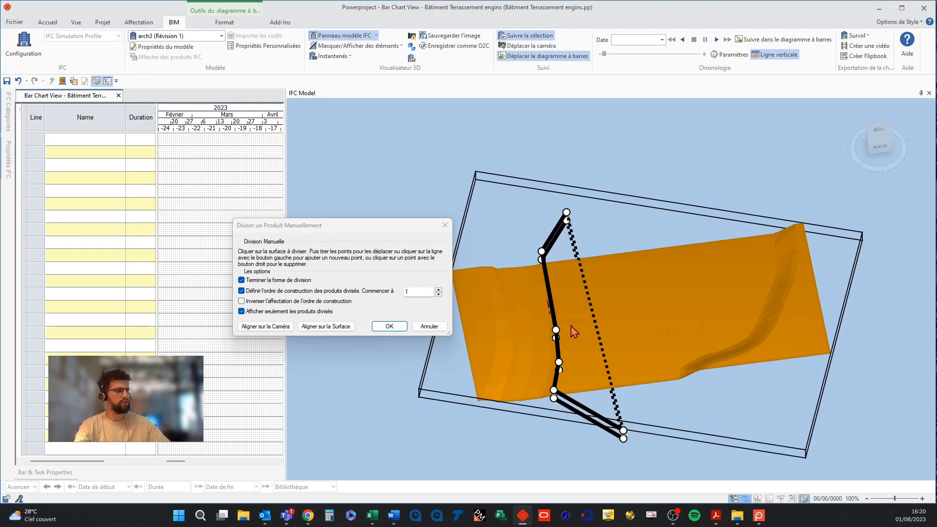
pyautogui.click(389, 326)
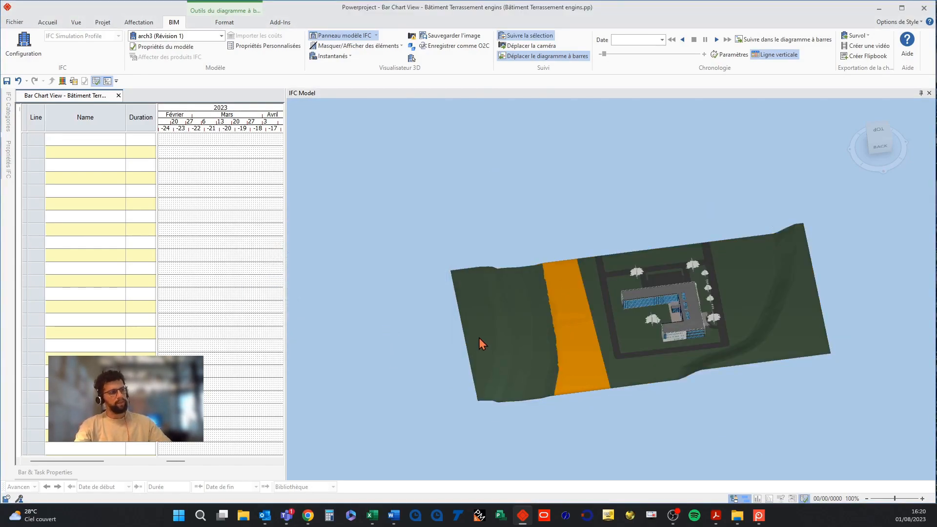
# Select the separate terrain sections to inspect the split strip.
pyautogui.click(511, 329)
pyautogui.click(511, 329)
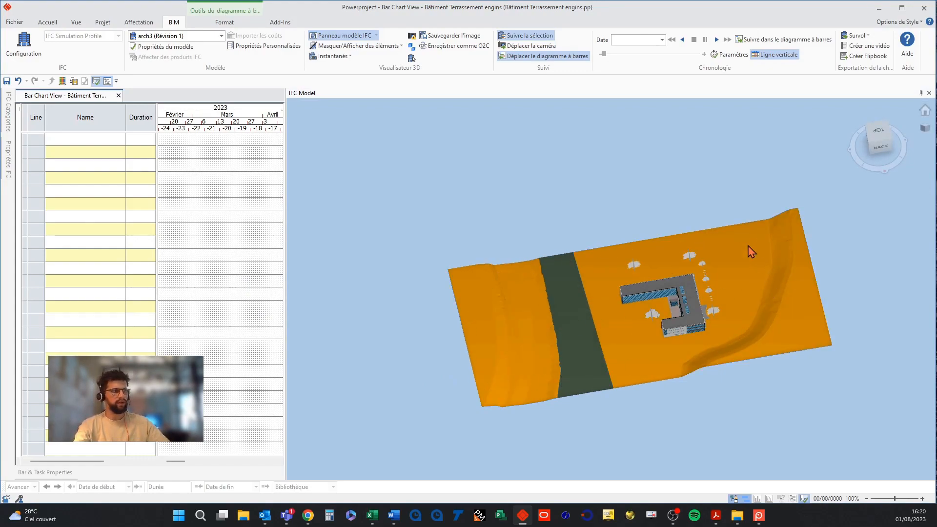
pyautogui.click(576, 360)
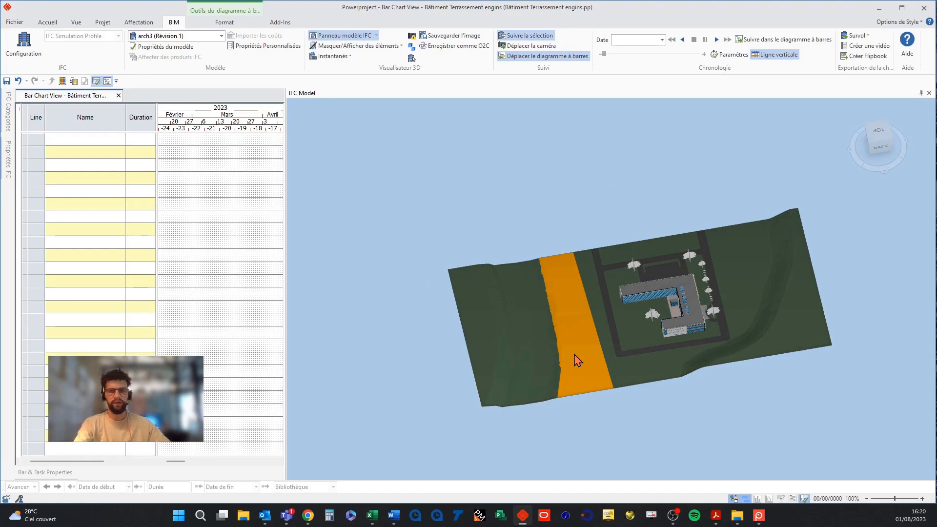
pyautogui.moveTo(575, 356); pyautogui.dragTo(577, 349, button='middle')
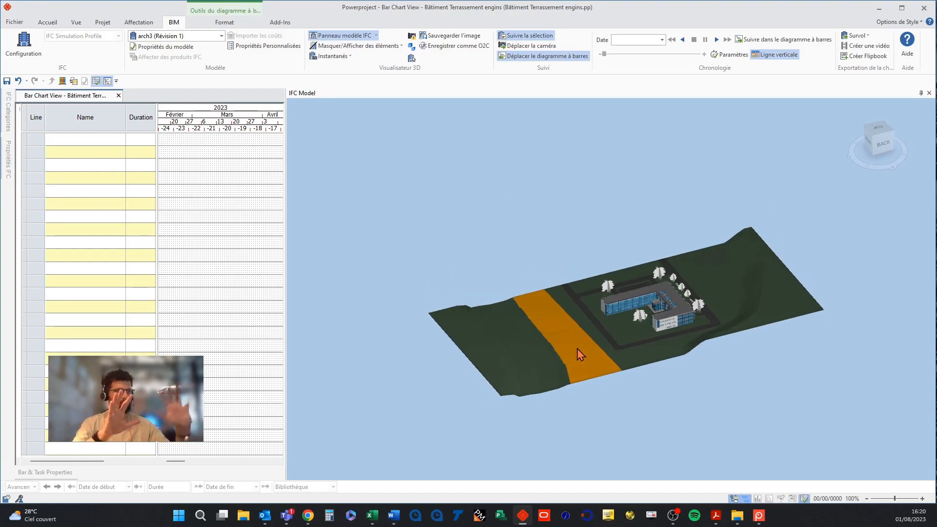
pyautogui.click(616, 418)
pyautogui.scroll(2, 622, 375)
pyautogui.scroll(2, 623, 377)
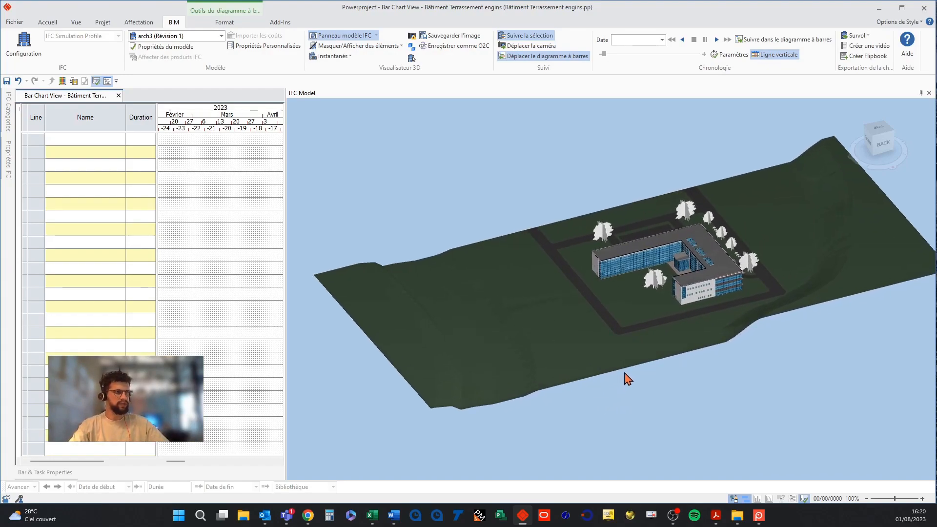
pyautogui.click(544, 338)
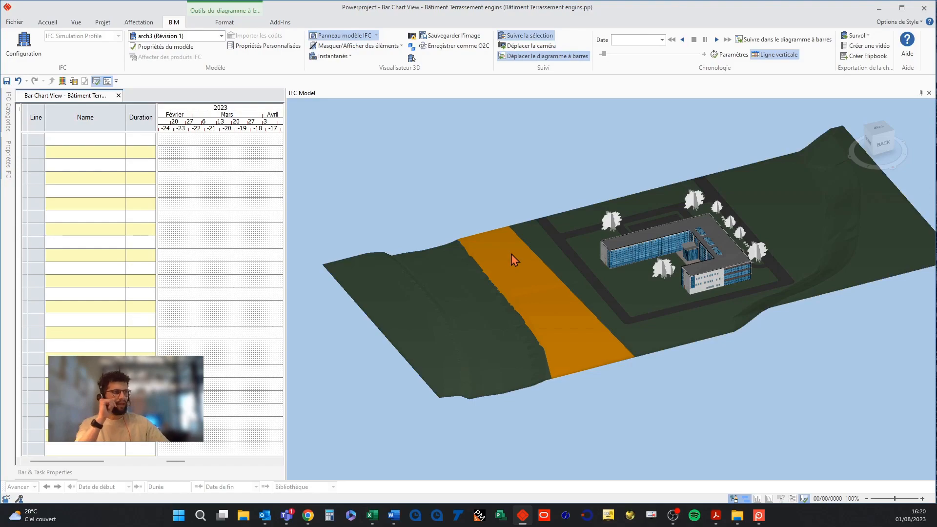
pyautogui.click(481, 204)
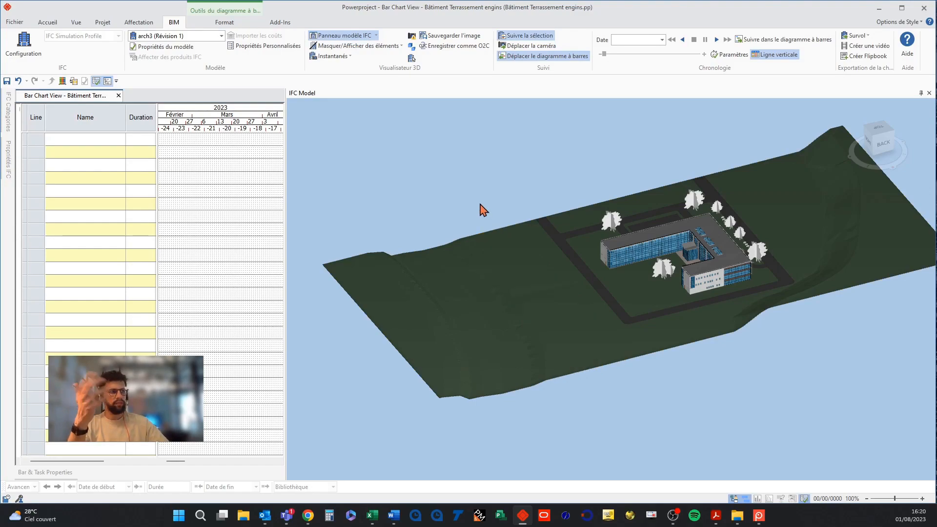
# Open the arch3 model's properties to review its IFC file details, then close them.
pyautogui.click(498, 263)
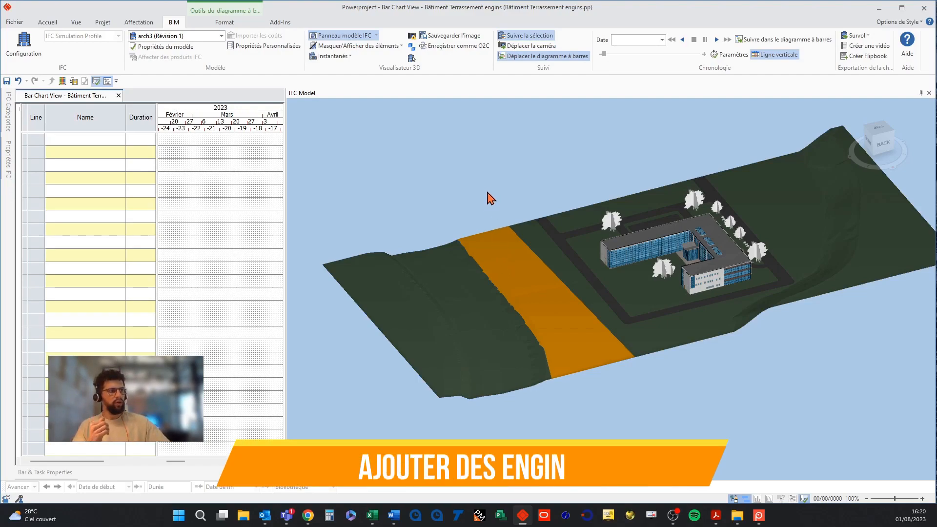
pyautogui.click(151, 48)
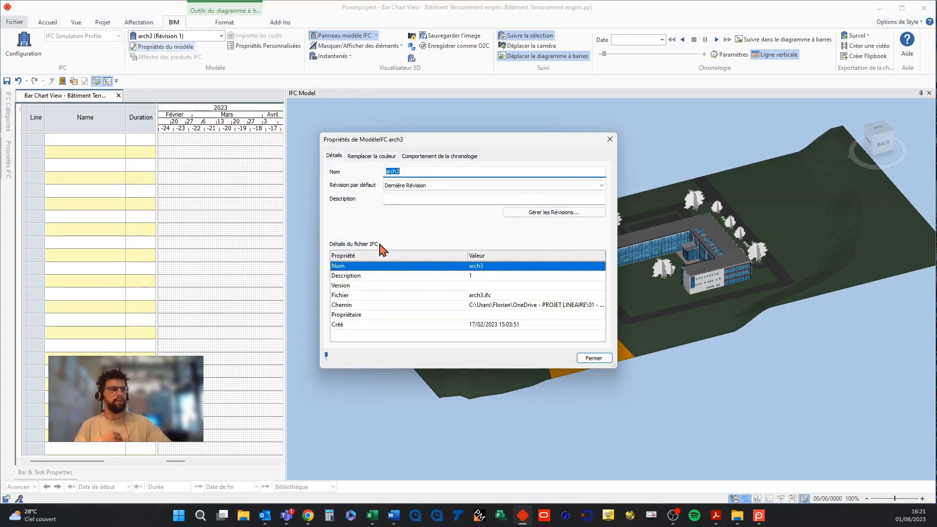
pyautogui.click(595, 359)
# Switch the active model to the Bâtiment model group.
pyautogui.click(173, 36)
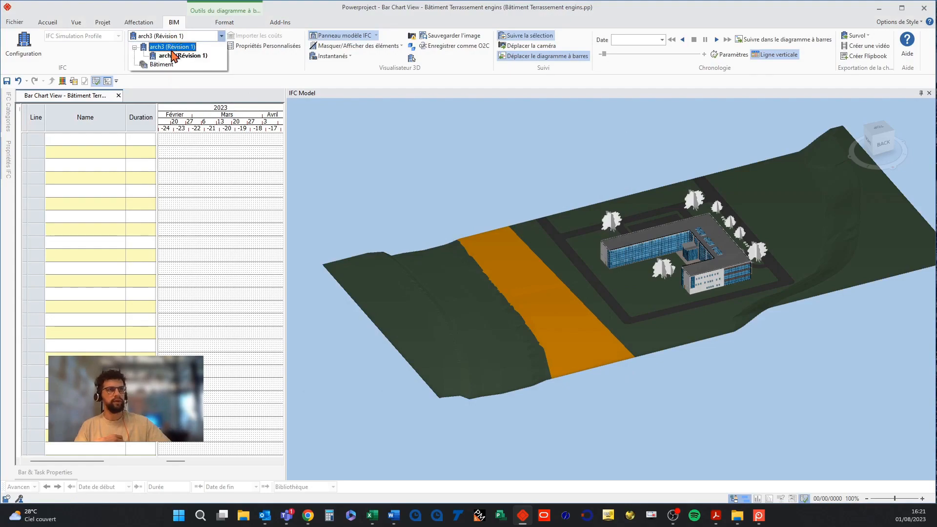
pyautogui.click(162, 65)
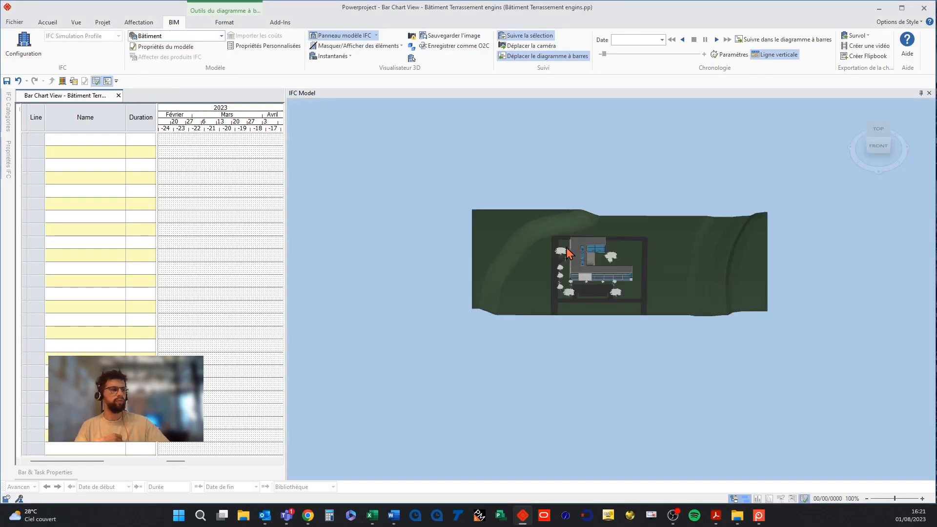
pyautogui.moveTo(564, 258); pyautogui.dragTo(540, 281, button='middle')
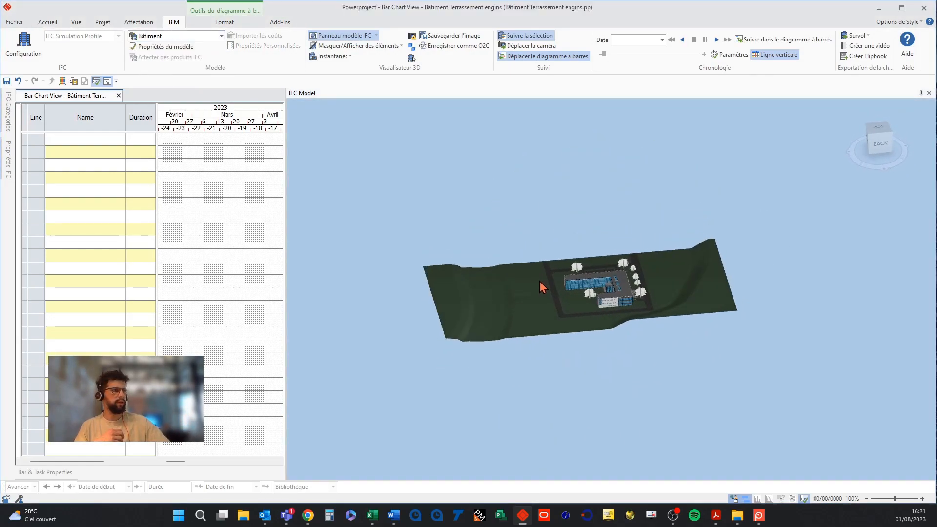
pyautogui.scroll(3, 530, 298)
pyautogui.click(529, 298)
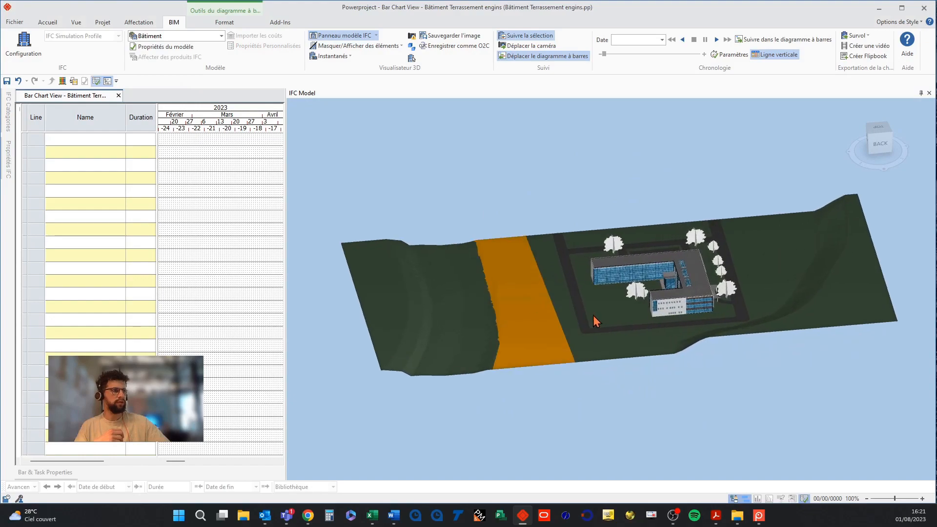
# In the Bâtiment group's properties, add a new site object from a local IFC file, the Bull bulldozer.
pyautogui.click(164, 47)
pyautogui.click(554, 223)
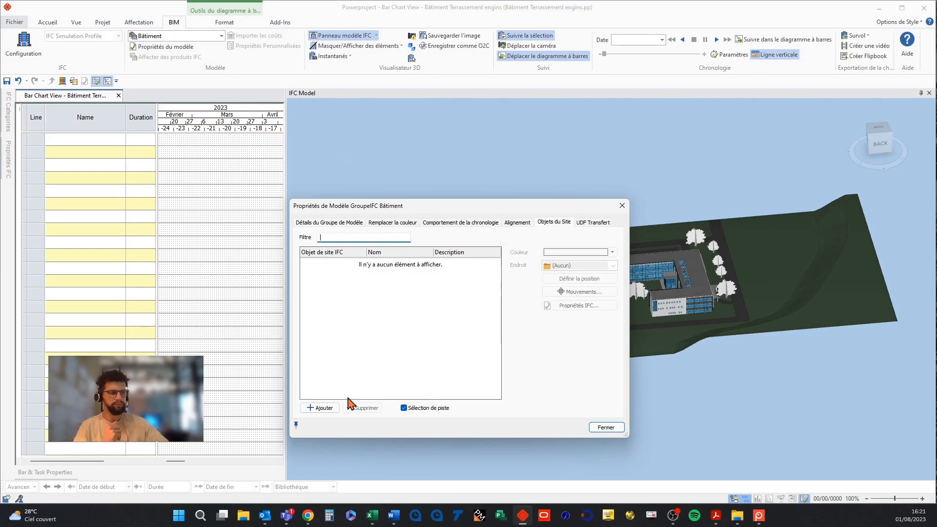
pyautogui.click(324, 409)
pyautogui.click(337, 264)
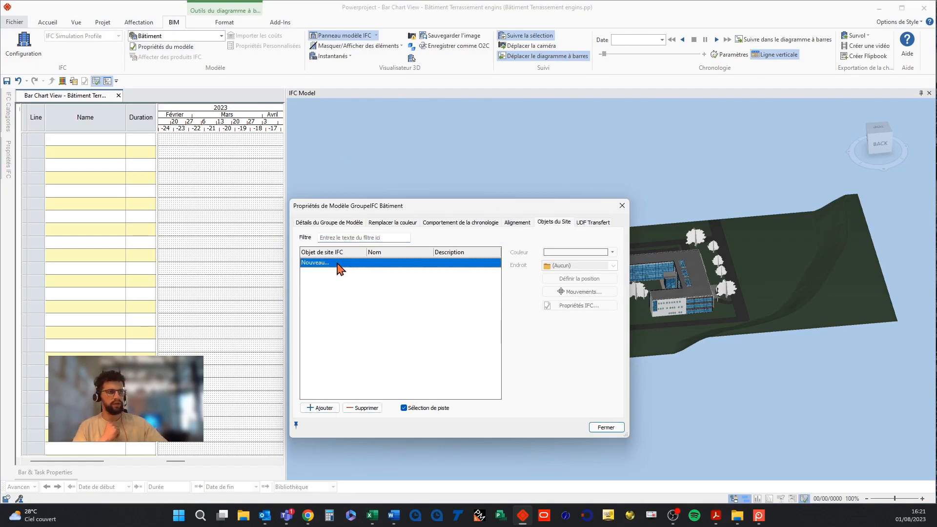
pyautogui.click(338, 264)
pyautogui.click(338, 272)
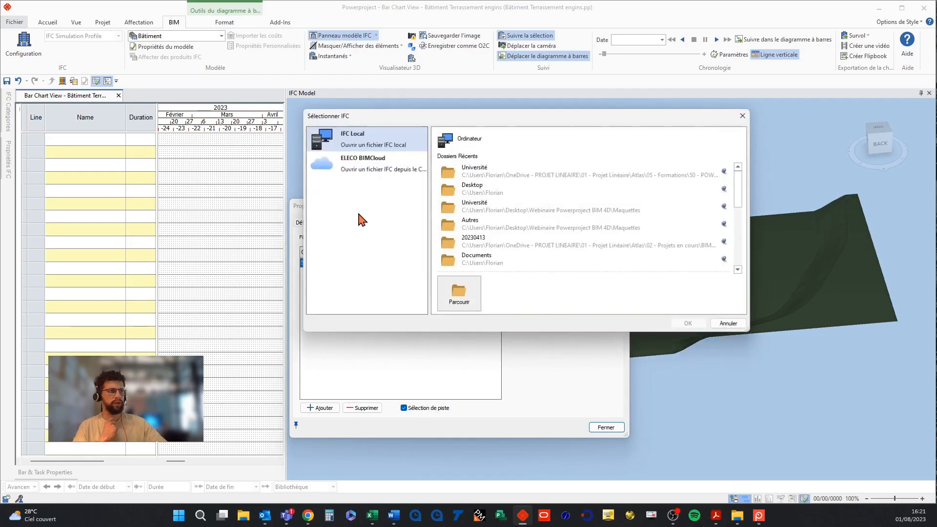
pyautogui.moveTo(410, 117); pyautogui.dragTo(0, 283)
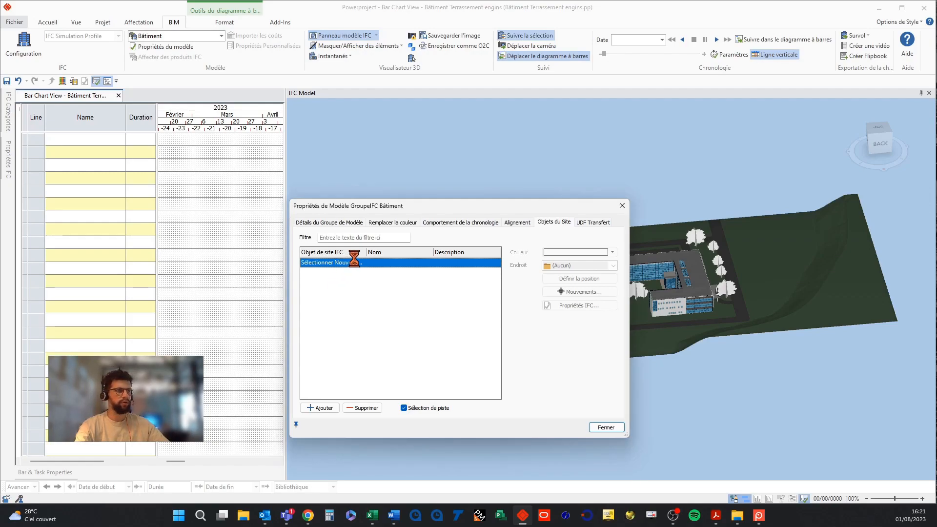
pyautogui.moveTo(372, 206); pyautogui.dragTo(193, 164)
pyautogui.scroll(5, 595, 217)
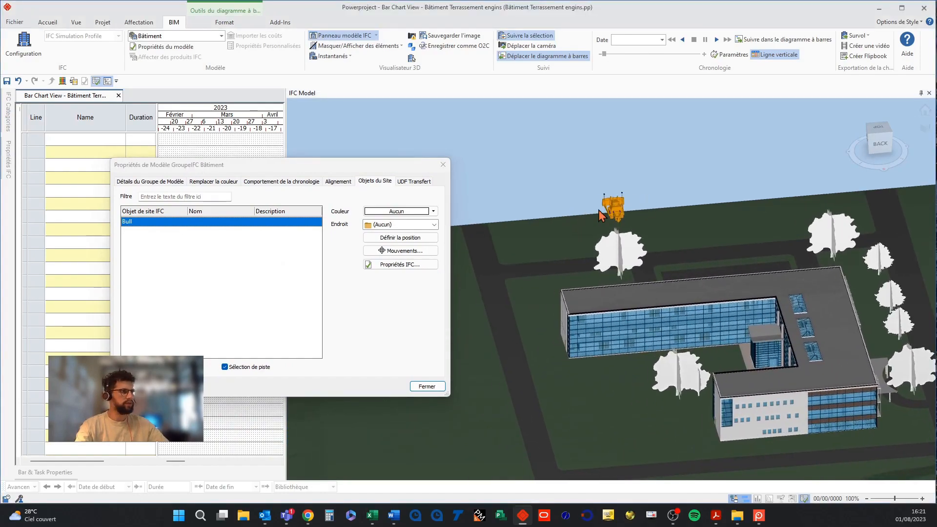
# Add a second site object from an IFC file, the Cylindre roller.
pyautogui.click(140, 367)
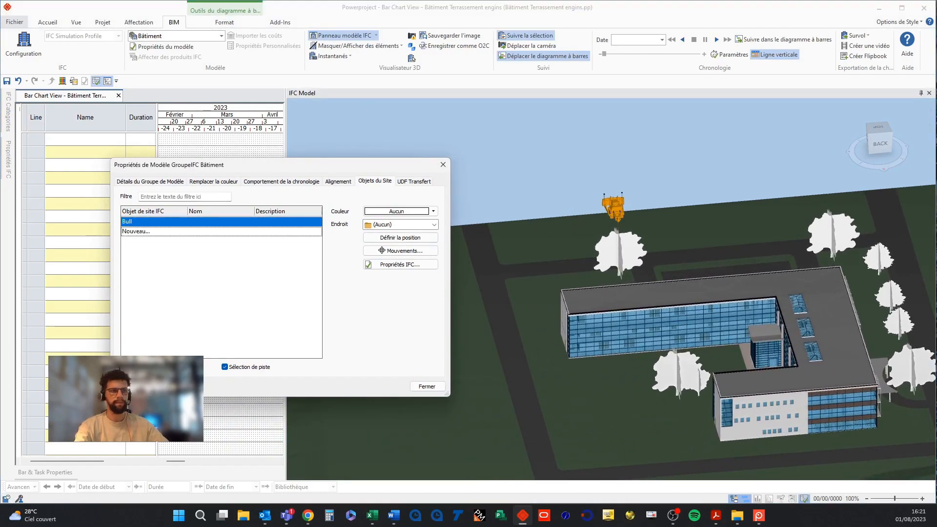
pyautogui.click(139, 232)
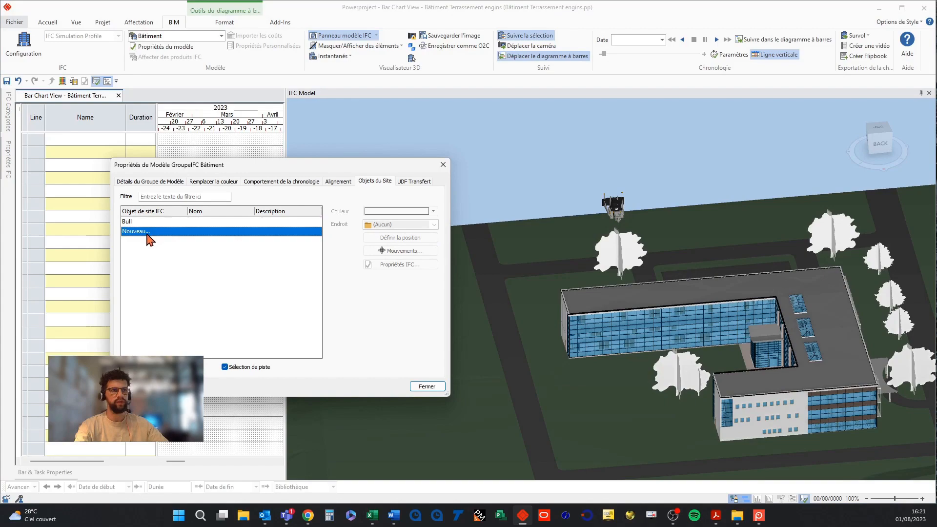
pyautogui.click(144, 233)
pyautogui.click(144, 240)
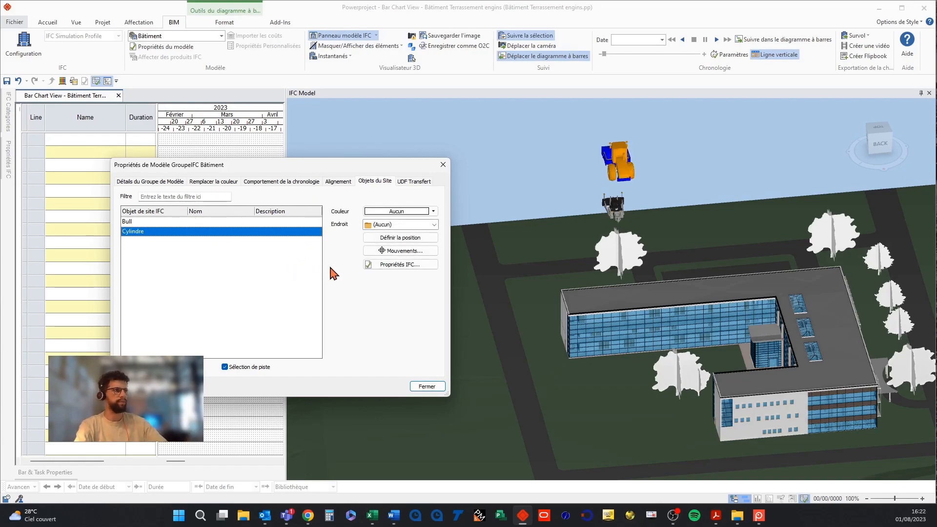
# Examine the newly added machines and the Bull object in the 3D view.
pyautogui.click(521, 192)
pyautogui.moveTo(519, 186); pyautogui.dragTo(530, 186)
pyautogui.moveTo(570, 201); pyautogui.dragTo(564, 272, button='middle')
pyautogui.moveTo(563, 272); pyautogui.dragTo(552, 264)
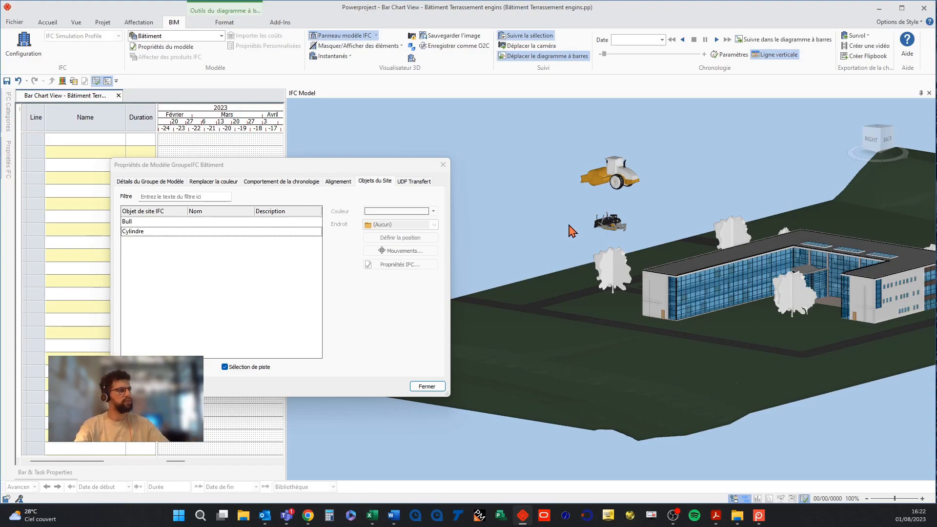
pyautogui.moveTo(568, 232); pyautogui.dragTo(643, 206)
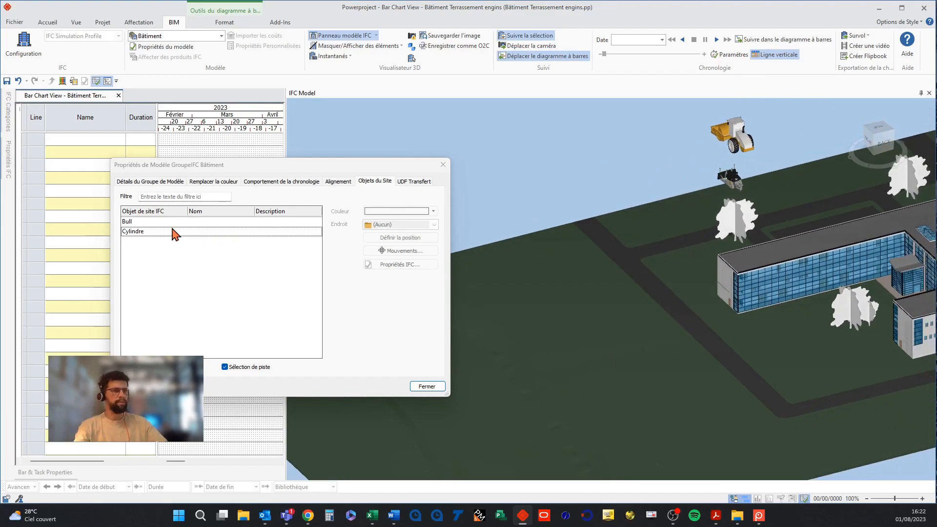
pyautogui.click(146, 224)
pyautogui.click(146, 223)
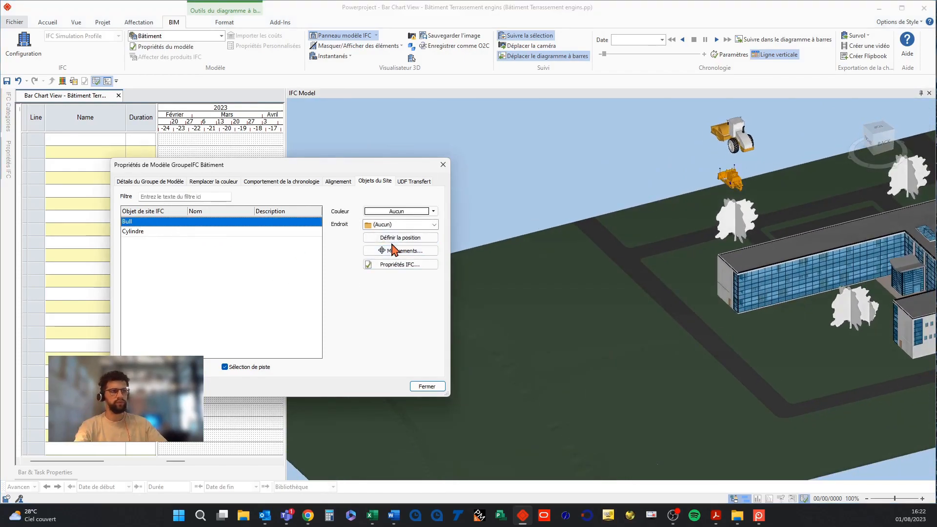
pyautogui.moveTo(644, 396); pyautogui.dragTo(667, 333, button='middle')
pyautogui.scroll(-2, 645, 335)
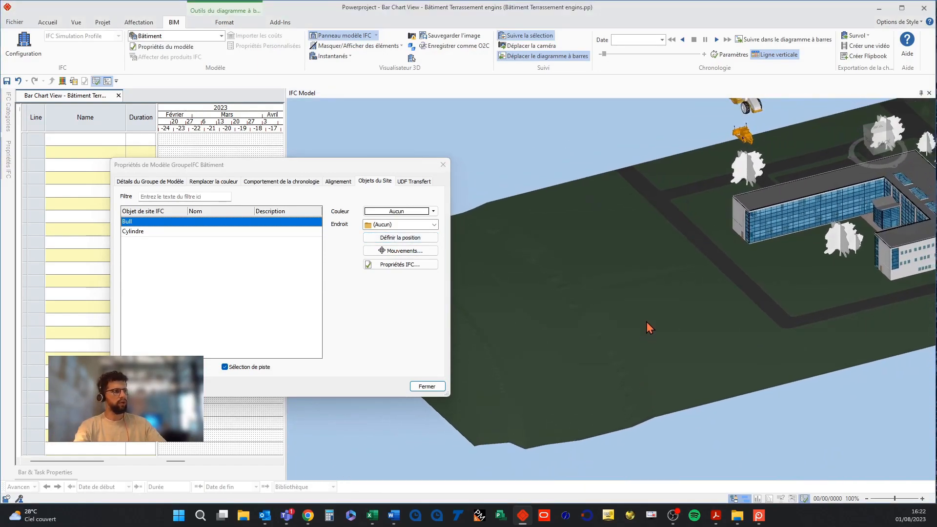
# Select the terrain sections around the split strip and hide them, leaving only the strip visible.
pyautogui.click(654, 320)
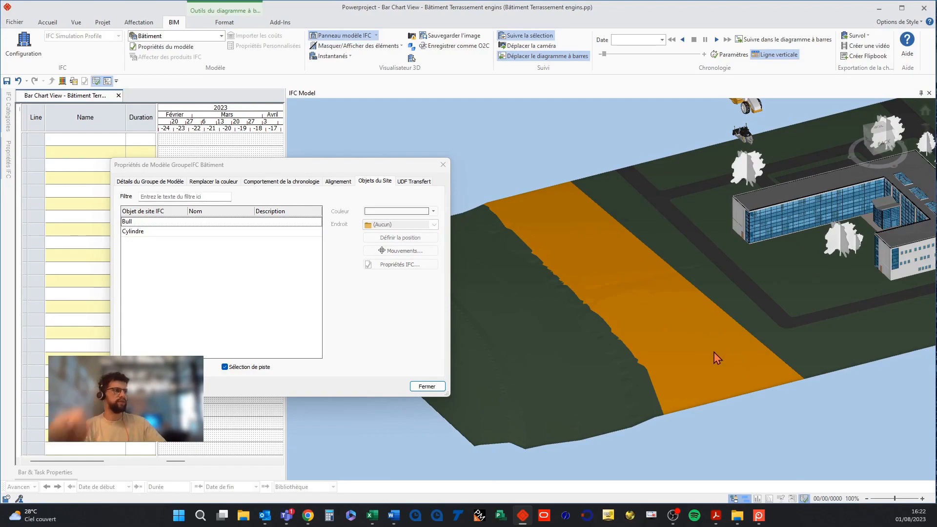
pyautogui.click(530, 156)
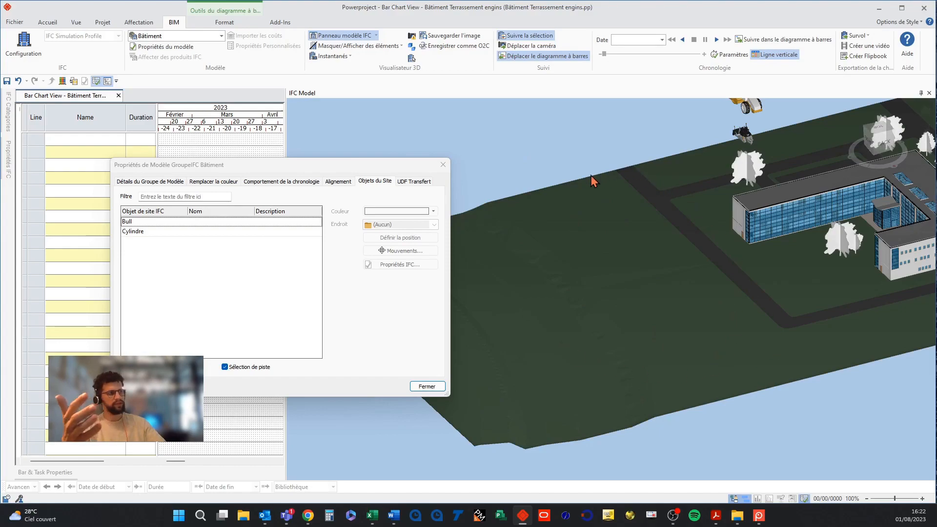
pyautogui.click(561, 373)
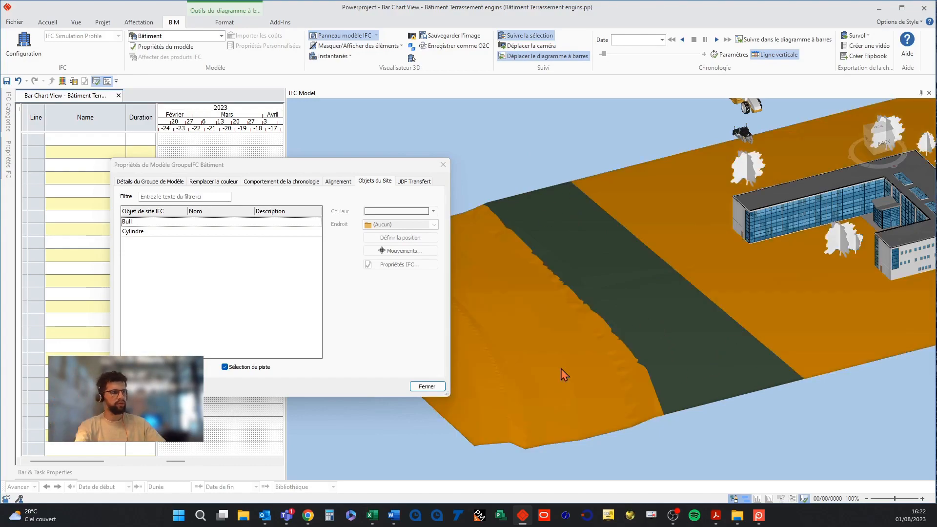
pyautogui.rightClick(540, 345)
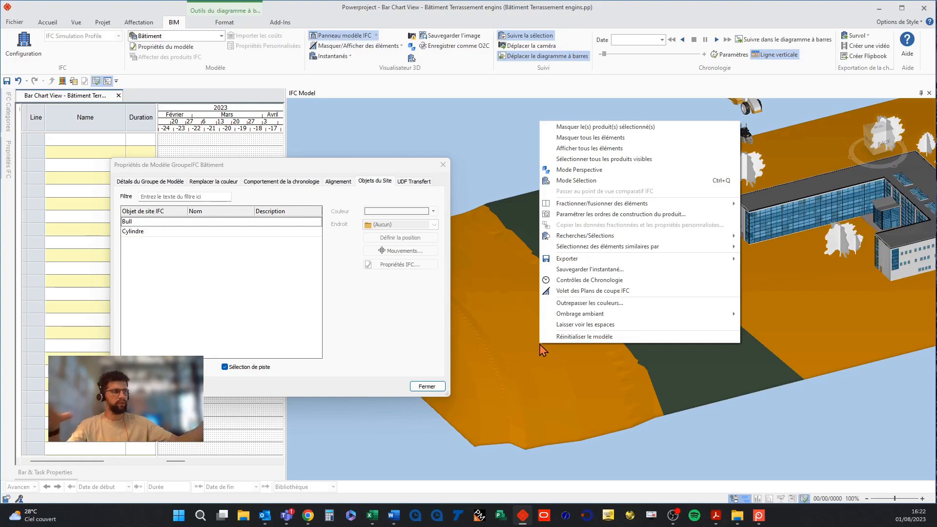
pyautogui.click(579, 130)
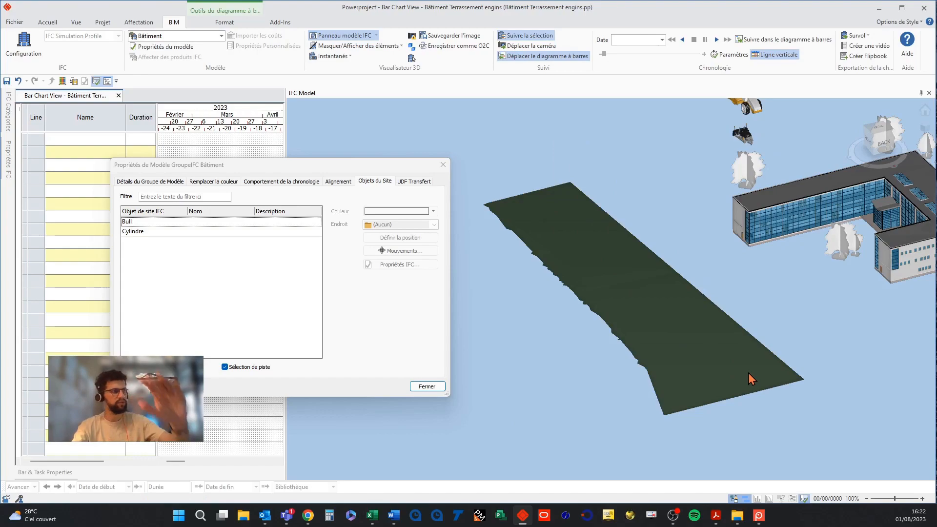
pyautogui.moveTo(745, 371); pyautogui.dragTo(726, 375, button='middle')
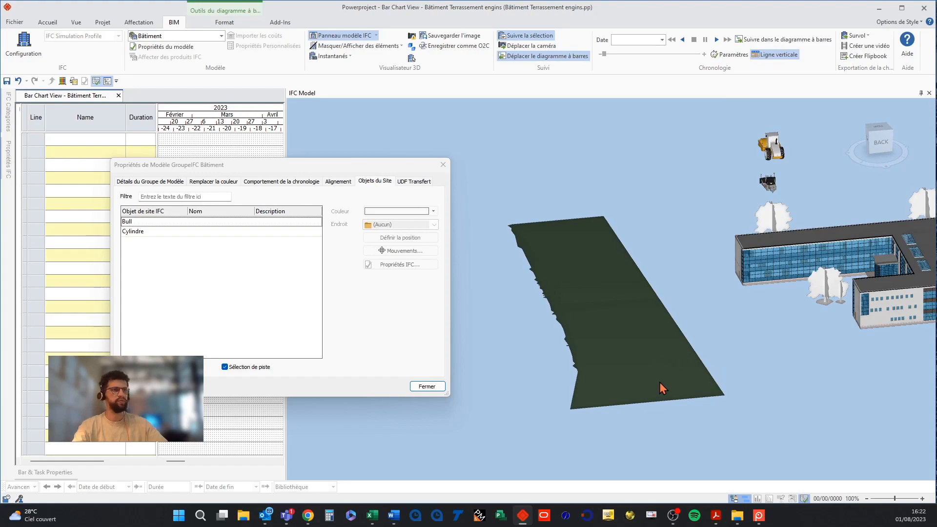
# Open the movement positioning for the Cylindre object and move it in horizontal mode.
pyautogui.click(211, 223)
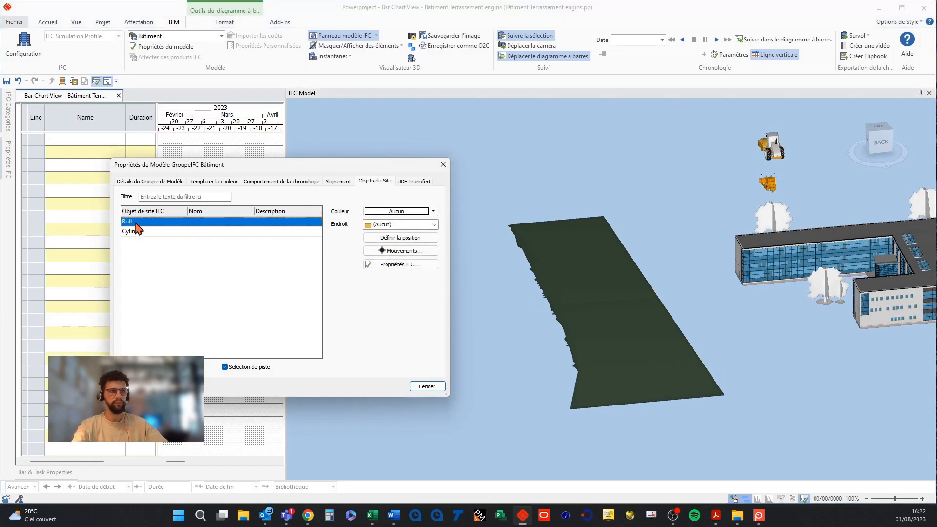
pyautogui.click(153, 232)
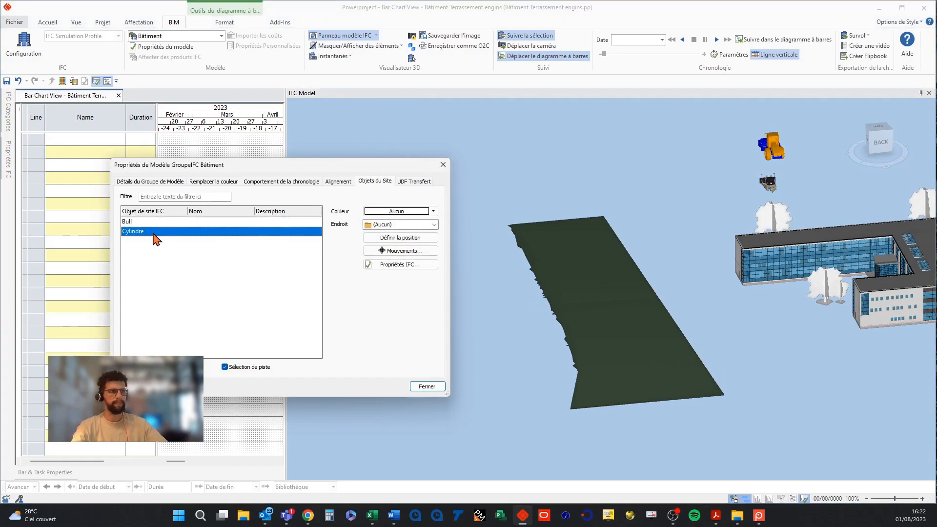
pyautogui.click(403, 251)
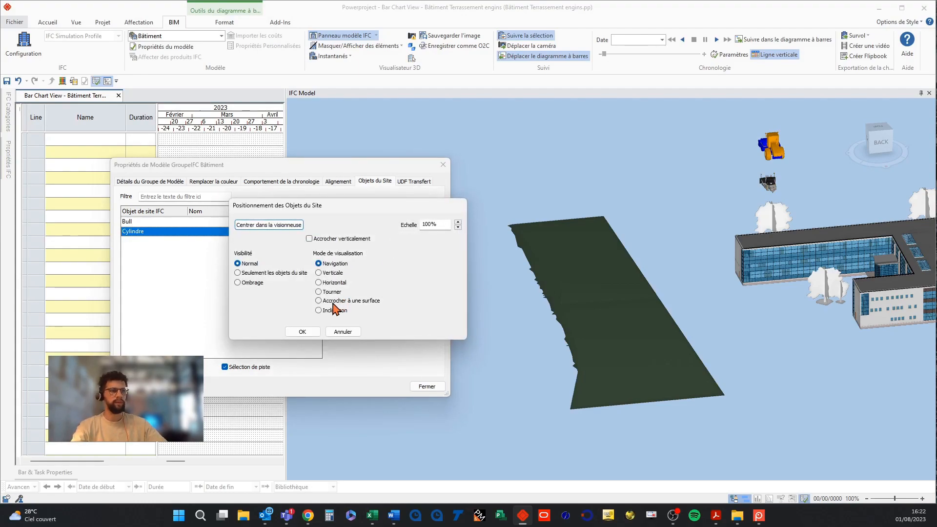
pyautogui.click(319, 283)
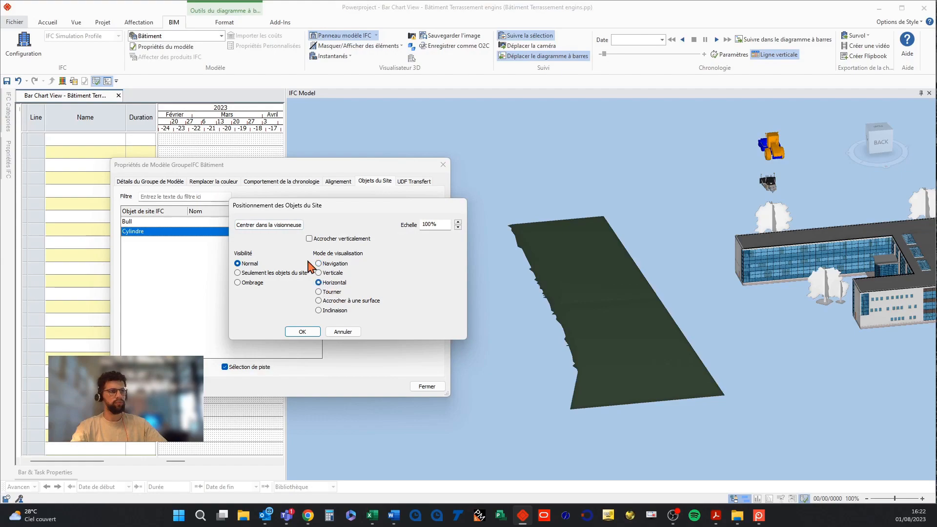
pyautogui.click(755, 153)
pyautogui.moveTo(754, 149); pyautogui.dragTo(776, 145)
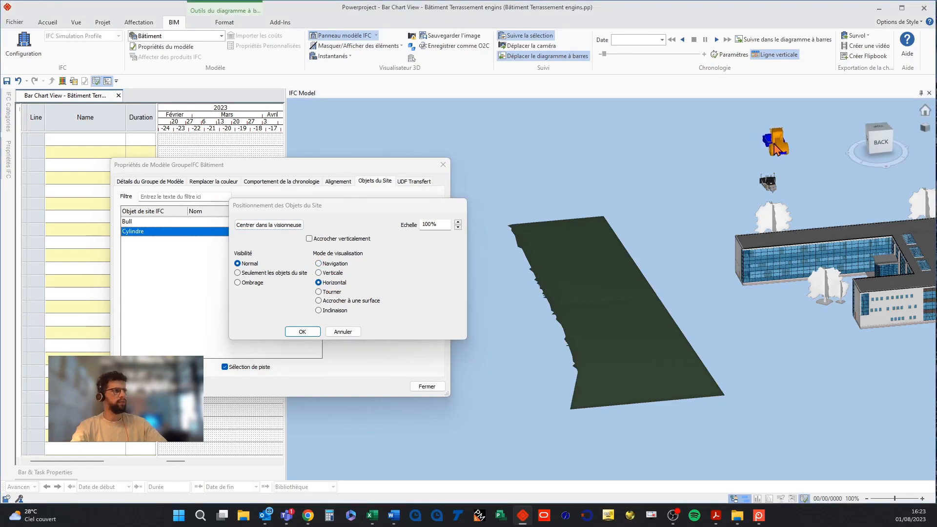
# Switch to surface snapping and place the Cylindre roller on the terrain strip near its front end.
pyautogui.click(332, 301)
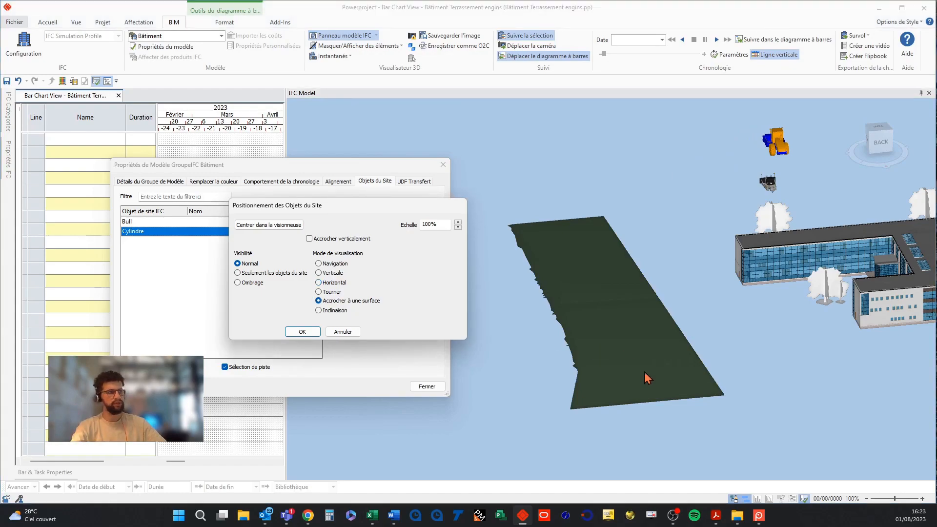
pyautogui.click(688, 381)
pyautogui.moveTo(688, 379); pyautogui.dragTo(567, 250)
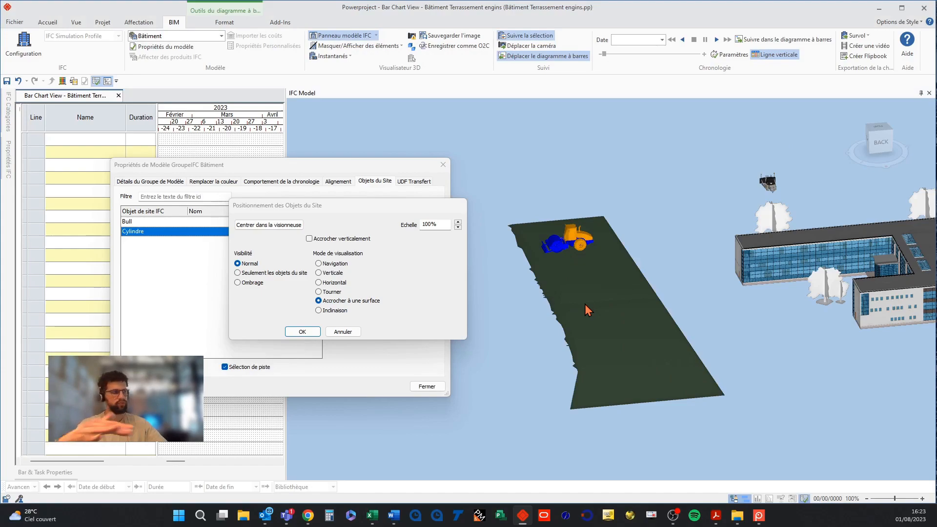
pyautogui.click(780, 264)
pyautogui.click(809, 261)
pyautogui.click(775, 245)
pyautogui.click(776, 262)
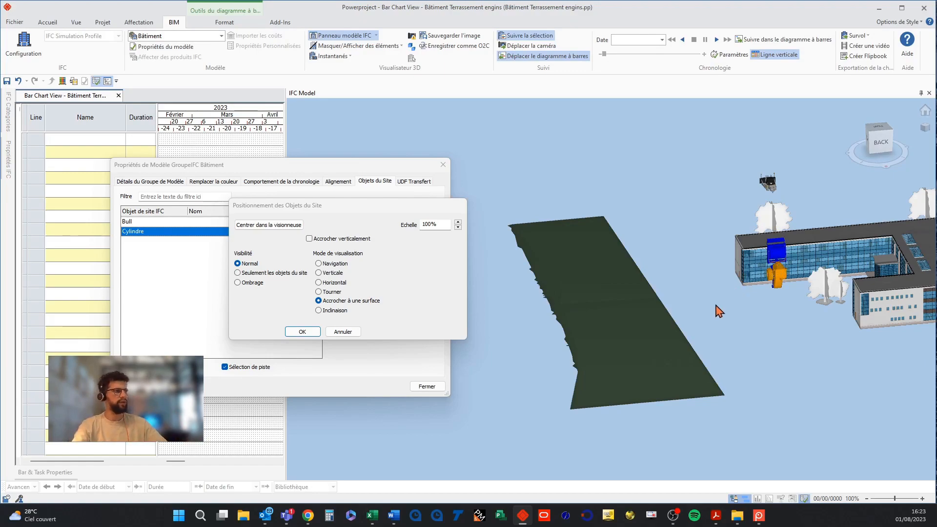
pyautogui.click(681, 392)
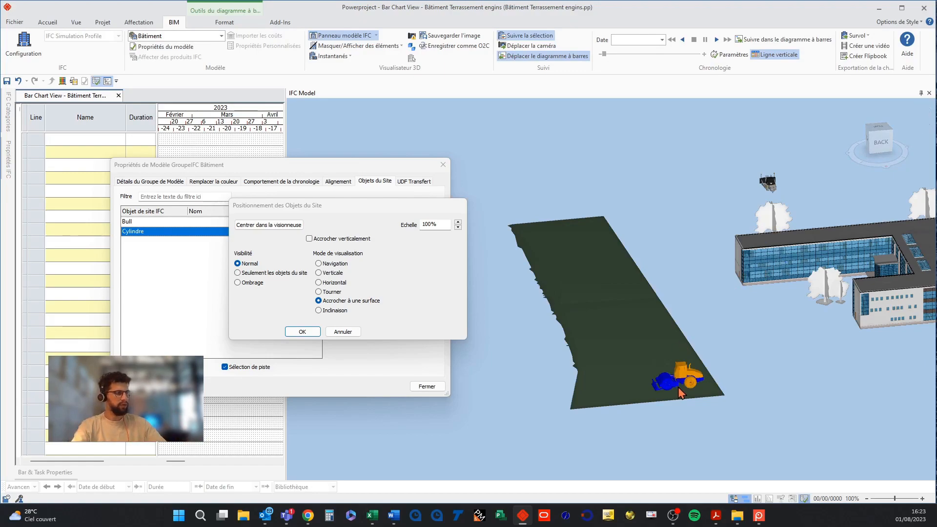
# Rotate the roller to align it along the length of the strip.
pyautogui.click(318, 292)
pyautogui.moveTo(795, 247); pyautogui.dragTo(714, 336)
pyautogui.moveTo(714, 336); pyautogui.dragTo(716, 253, button='middle')
pyautogui.moveTo(632, 318); pyautogui.dragTo(532, 333)
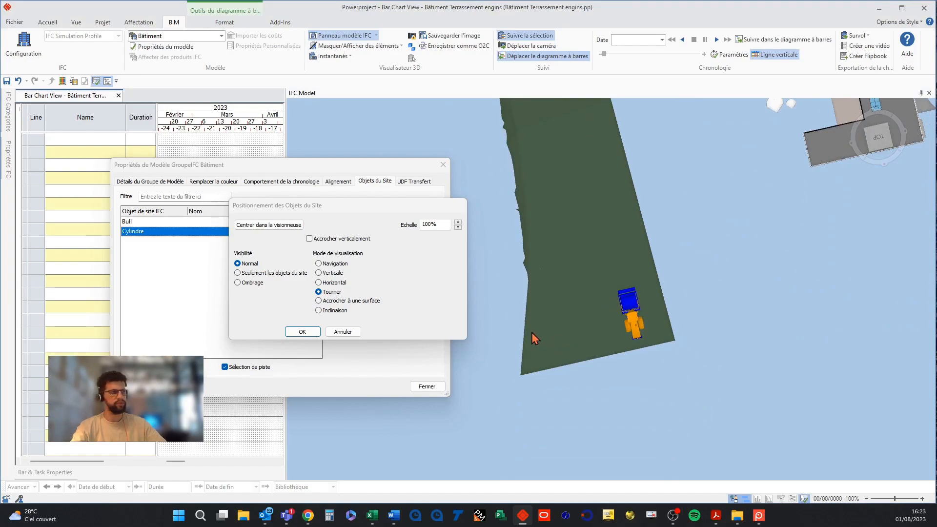
# Shift the roller horizontally within the strip and confirm the positioning.
pyautogui.click(319, 282)
pyautogui.moveTo(634, 324); pyautogui.dragTo(651, 340)
pyautogui.click(303, 332)
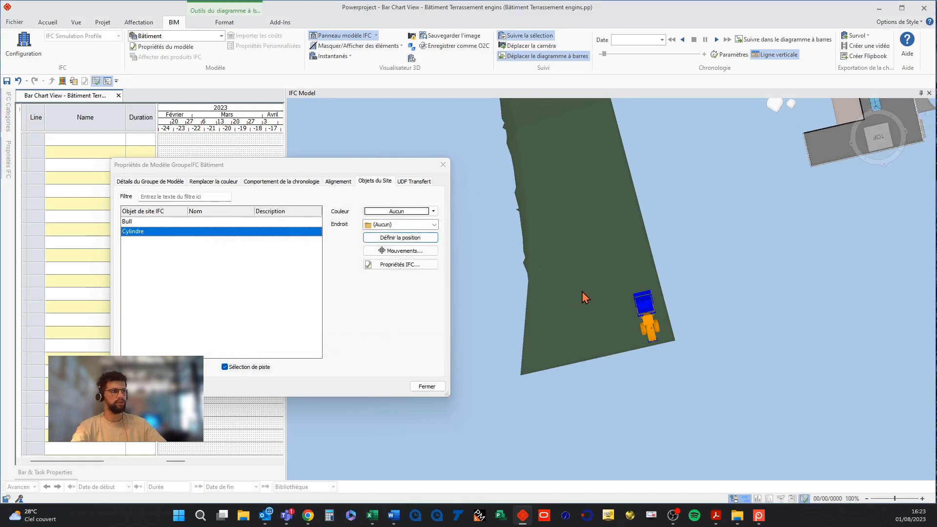
# Open positioning for the Bull object and move it onto the terrain strip using surface snapping and horizontal mode.
pyautogui.click(153, 223)
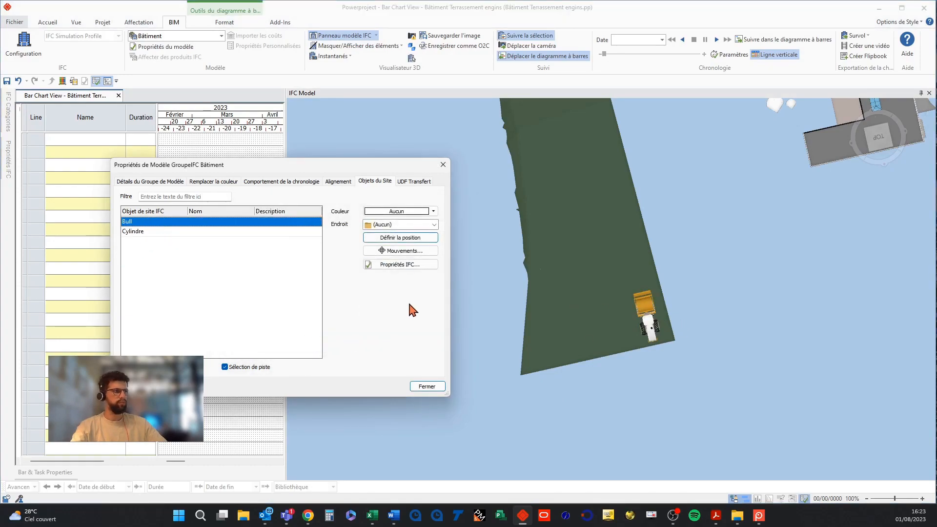
pyautogui.click(384, 239)
pyautogui.click(336, 301)
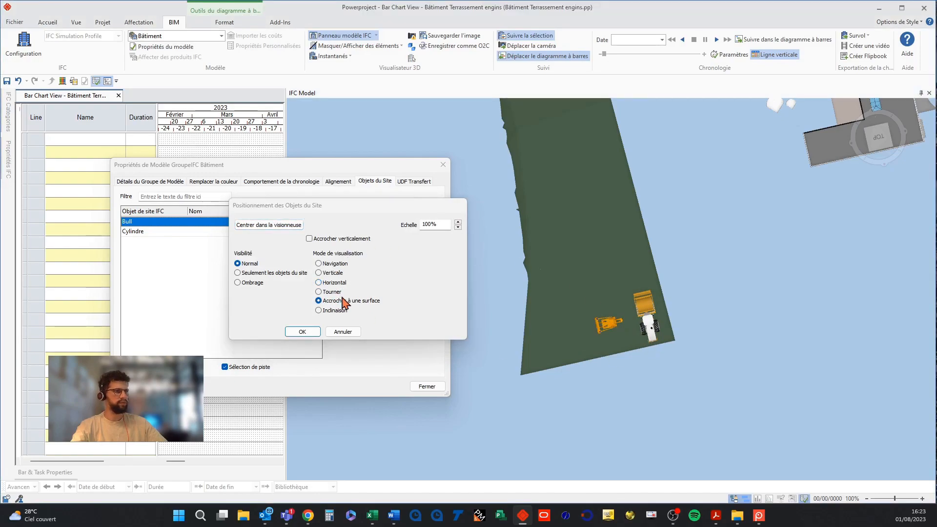
pyautogui.click(334, 282)
pyautogui.moveTo(608, 326); pyautogui.dragTo(621, 336)
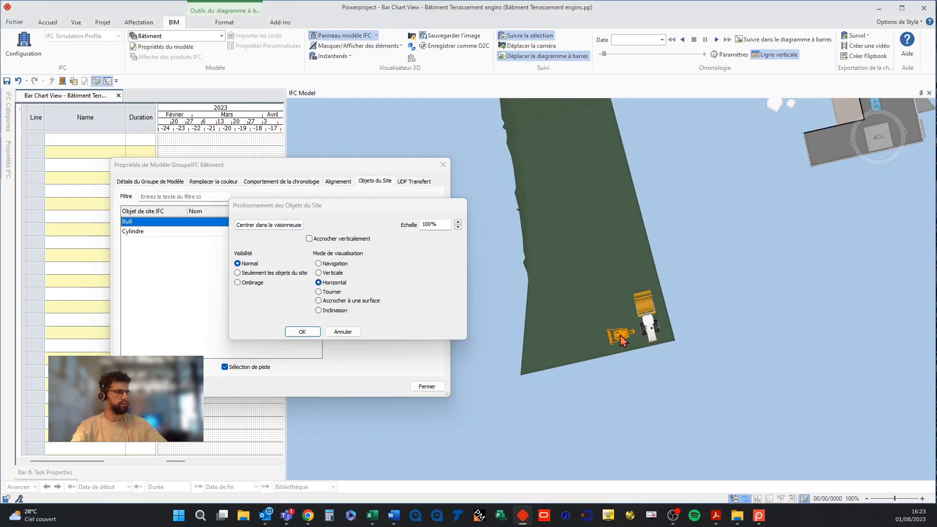
# Rotate the Bull to align it along the terrain strip.
pyautogui.click(318, 292)
pyautogui.moveTo(629, 343)
pyautogui.mouseDown()
pyautogui.moveTo(592, 359)
pyautogui.moveTo(519, 333)
pyautogui.mouseUp()
# Shift the Bull horizontally next to the roller, confirm the positioning and close the model properties.
pyautogui.click(318, 283)
pyautogui.moveTo(623, 336); pyautogui.dragTo(643, 299)
pyautogui.click(301, 332)
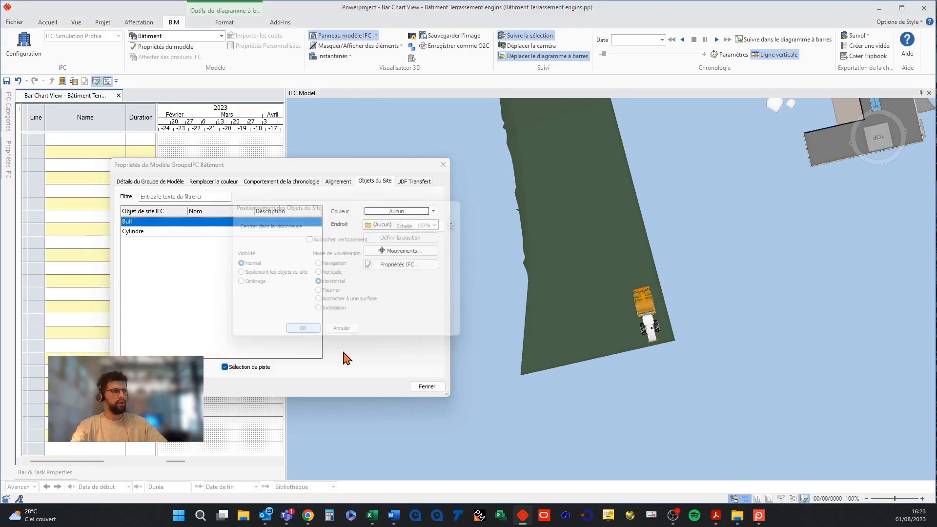
pyautogui.click(427, 386)
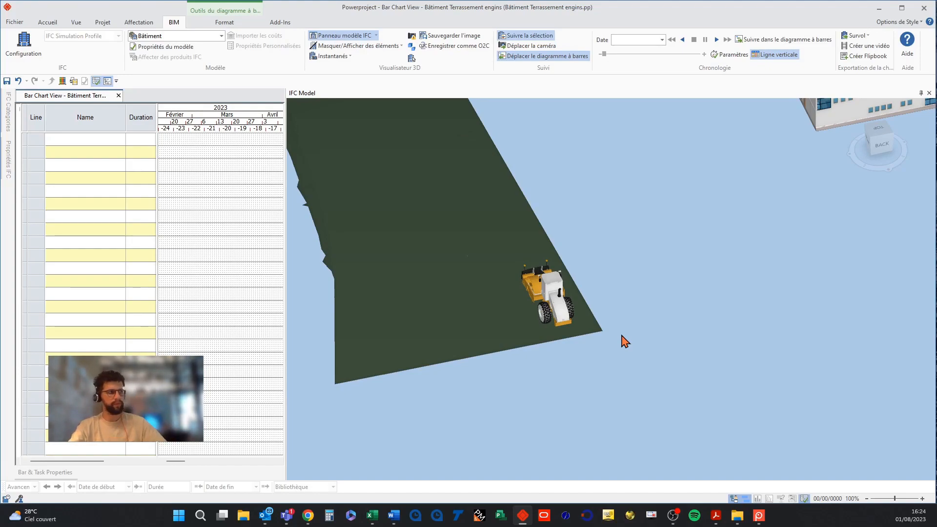
# Reopen the model's site objects and set the Cylindre object's scale to 70%.
pyautogui.click(165, 46)
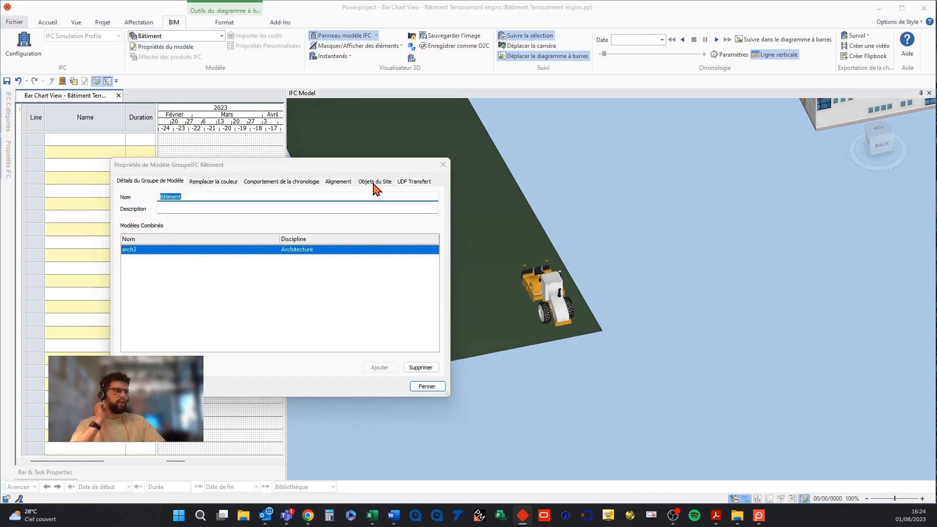
pyautogui.click(375, 182)
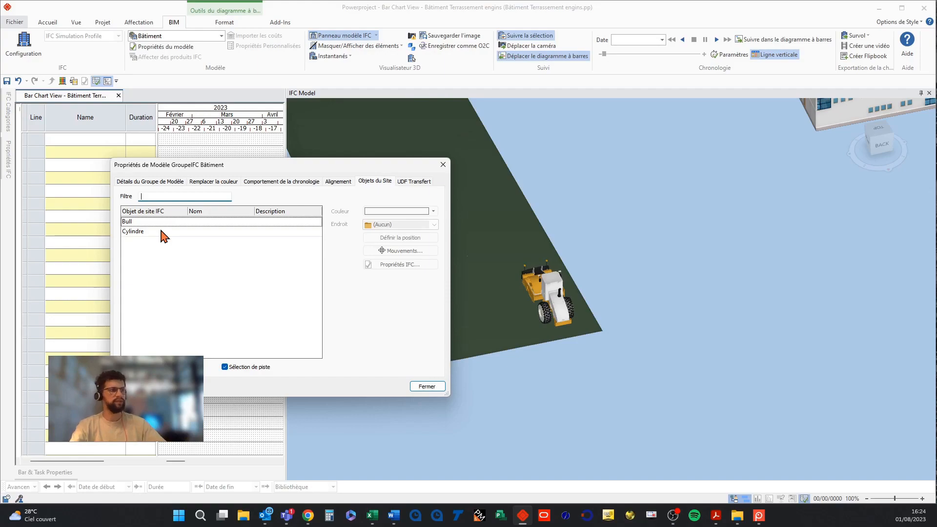
pyautogui.click(171, 232)
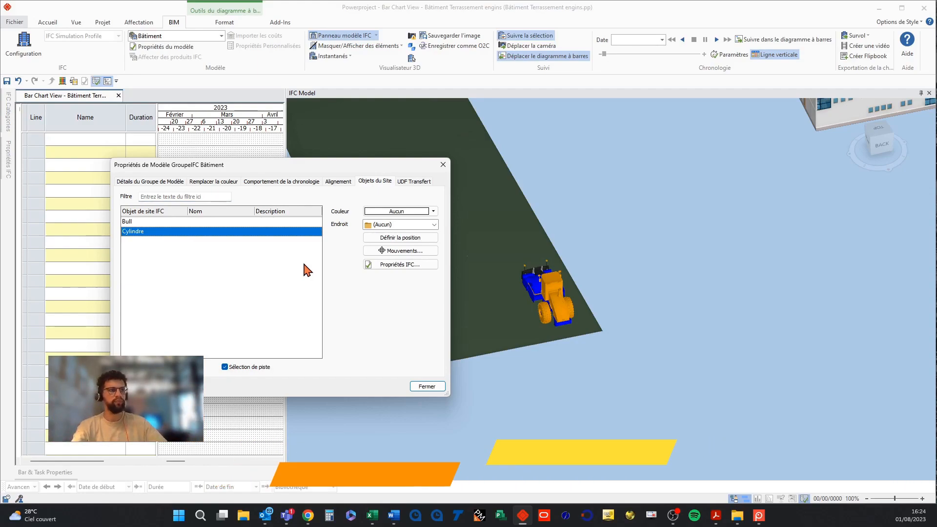
pyautogui.click(399, 251)
pyautogui.click(474, 283)
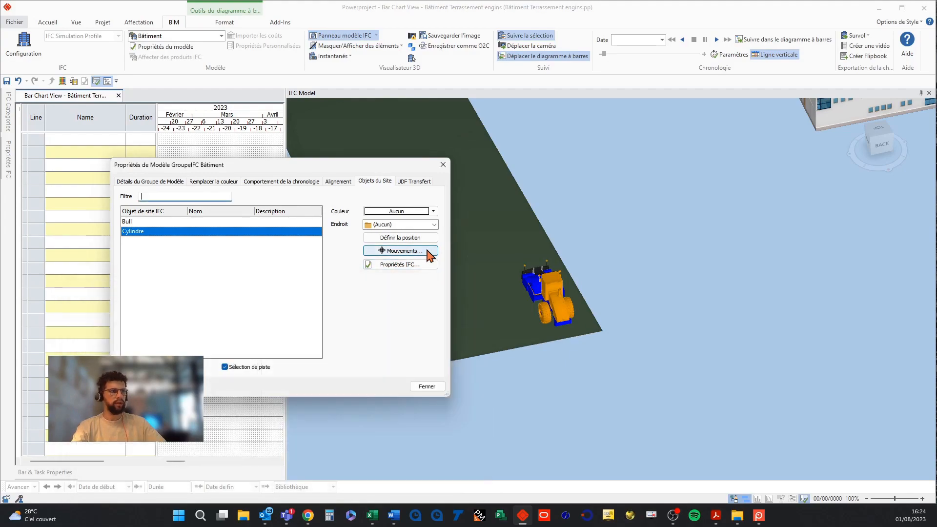
pyautogui.click(420, 238)
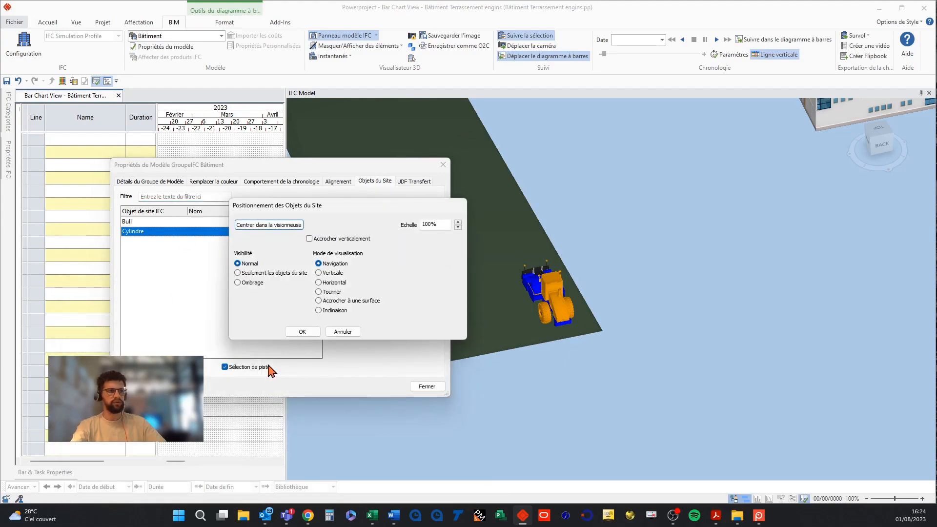
pyautogui.click(458, 228)
pyautogui.click(458, 228)
pyautogui.click(458, 228)
pyautogui.click(458, 228)
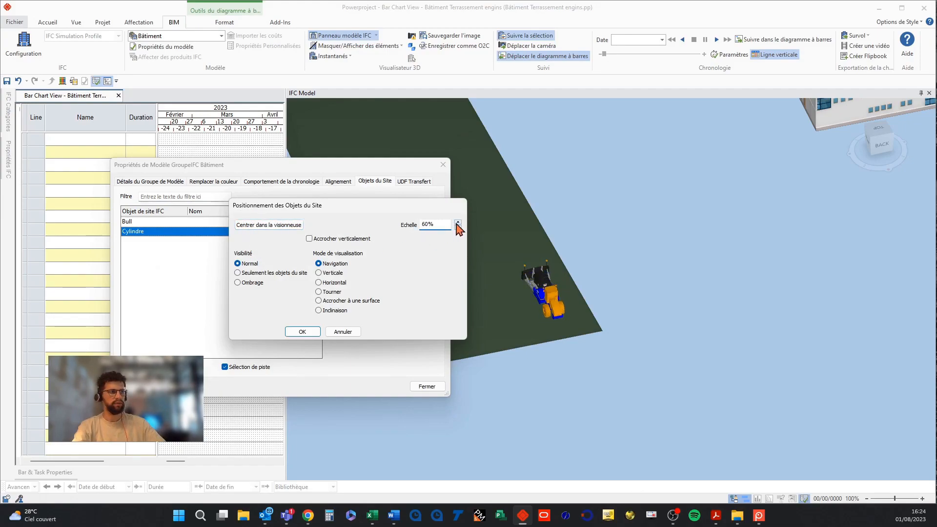
pyautogui.click(458, 223)
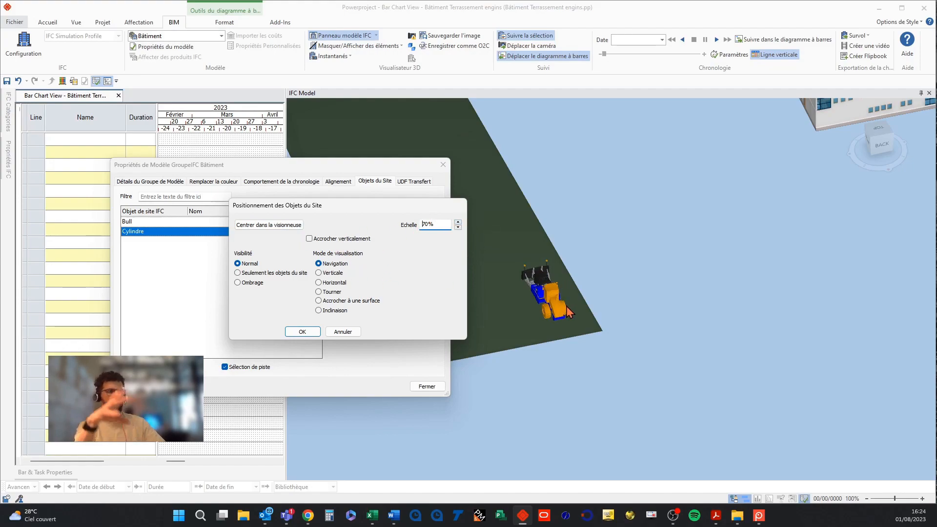
pyautogui.click(305, 332)
# Reposition the Cylindre horizontally on the strip beside the Bull and close the model properties.
pyautogui.click(400, 239)
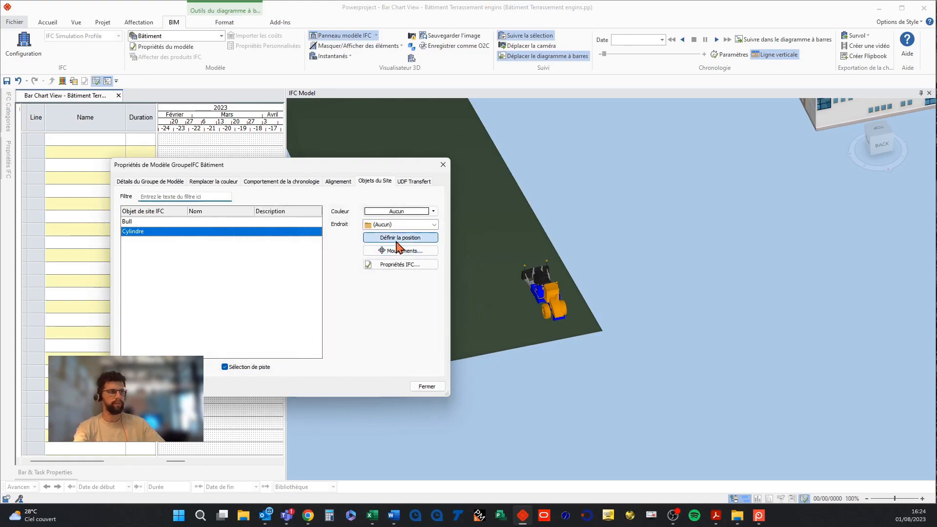
pyautogui.click(321, 283)
pyautogui.moveTo(548, 311); pyautogui.dragTo(561, 318)
pyautogui.click(299, 332)
pyautogui.click(433, 387)
# Select all visible products in the IFC model view.
pyautogui.moveTo(479, 405); pyautogui.dragTo(510, 410, button='middle')
pyautogui.rightClick(510, 413)
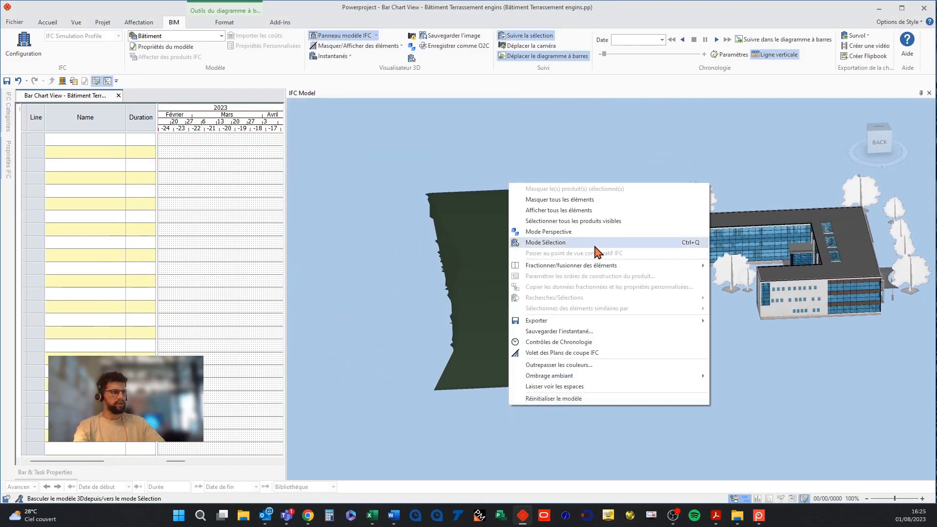
pyautogui.click(555, 221)
pyautogui.moveTo(519, 317); pyautogui.dragTo(525, 318, button='middle')
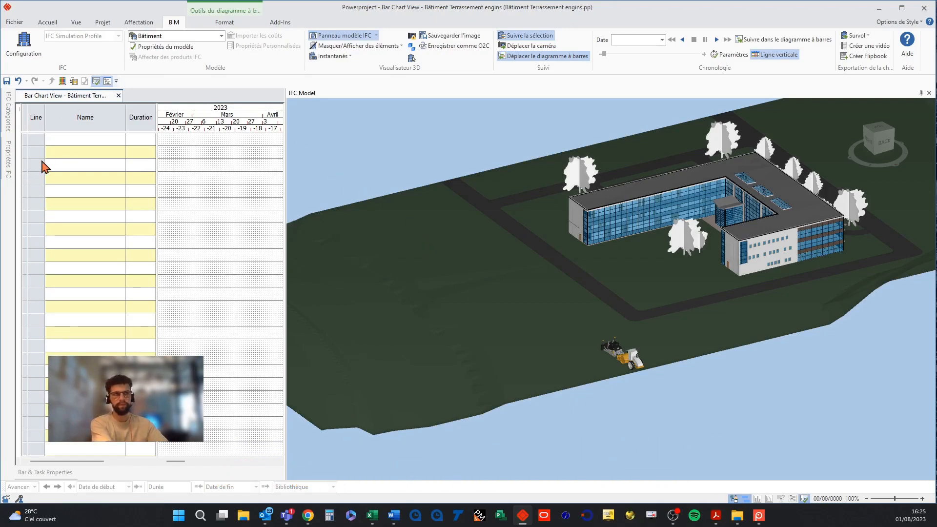
# Create a milestone task named T0 with a duration of 0.
pyautogui.click(69, 140)
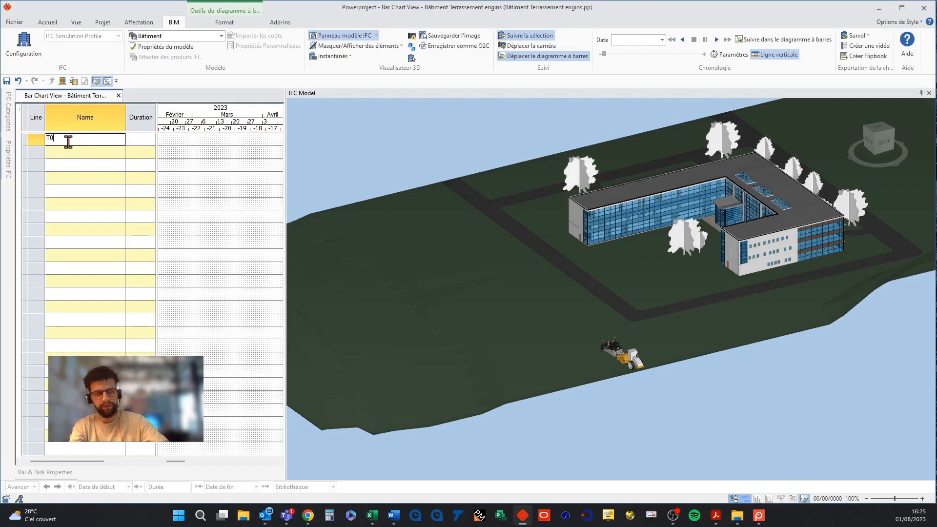
pyautogui.press('Return')
pyautogui.click(141, 139)
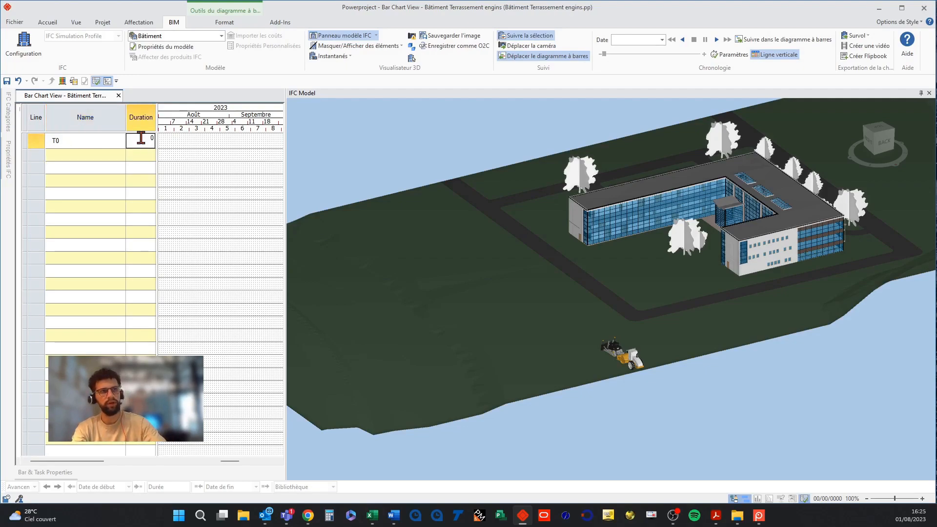
pyautogui.write('0')
pyautogui.press('Return')
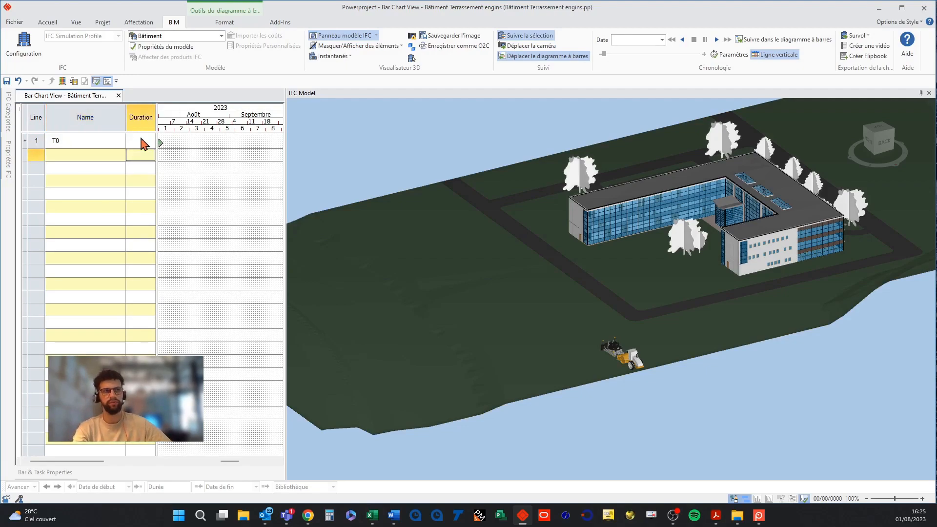
# Add a task named Nivellement terrain below T0 with a duration of 1 day.
pyautogui.hscroll(-2, 234, 464)
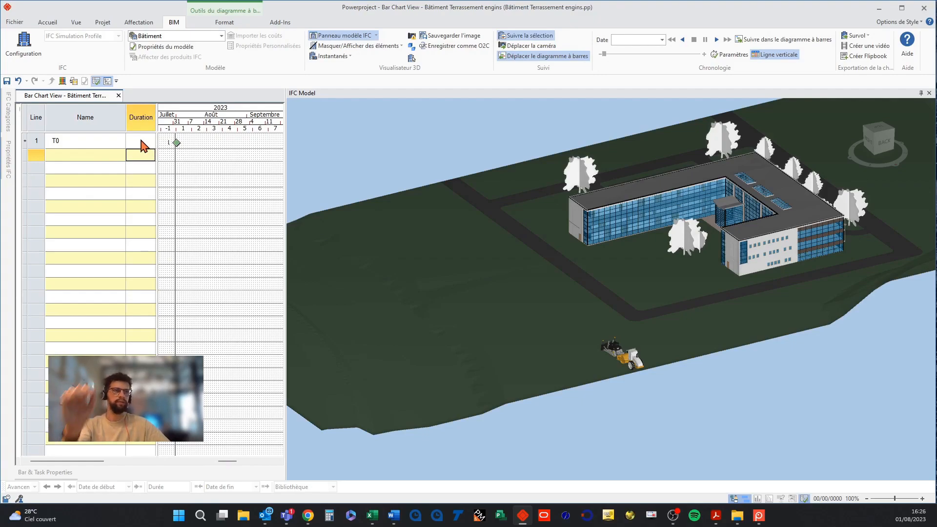
pyautogui.moveTo(156, 156)
pyautogui.mouseDown()
pyautogui.moveTo(176, 158)
pyautogui.moveTo(160, 156)
pyautogui.mouseUp()
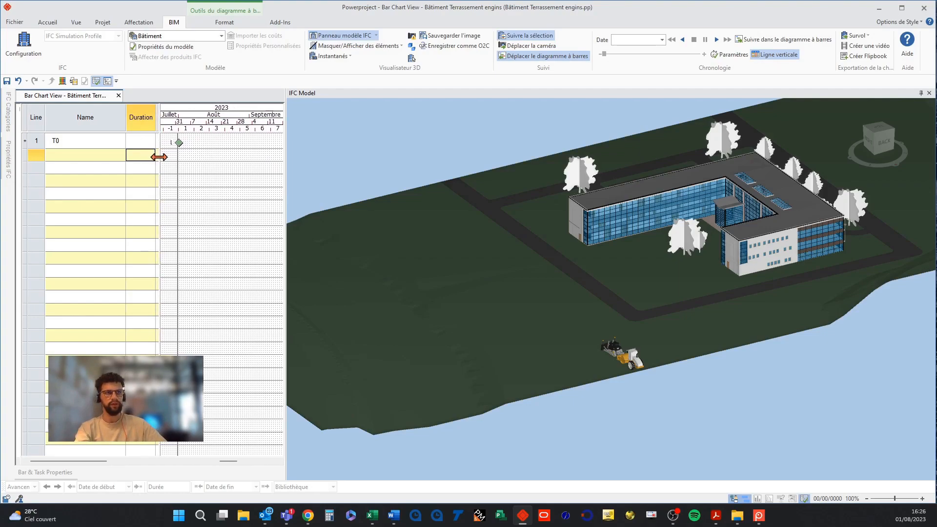
pyautogui.doubleClick(91, 154)
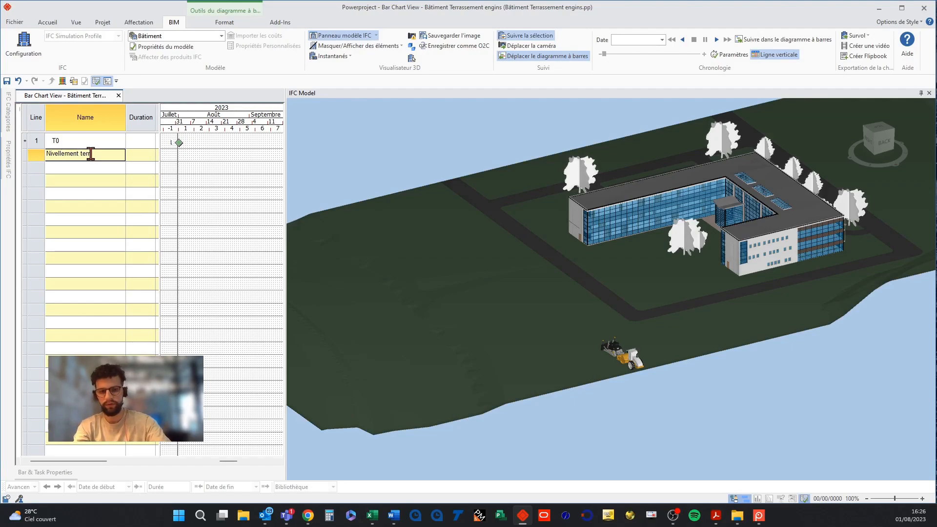
pyautogui.press('Return')
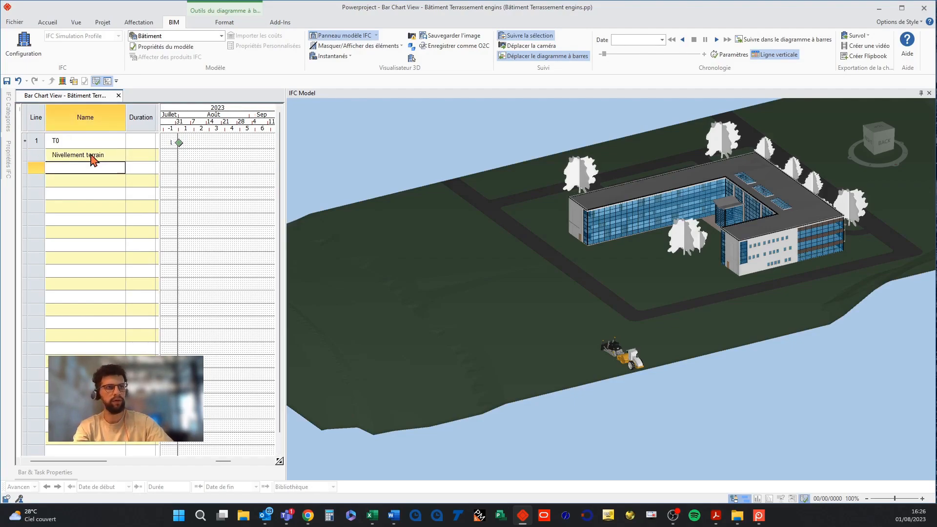
pyautogui.click(147, 154)
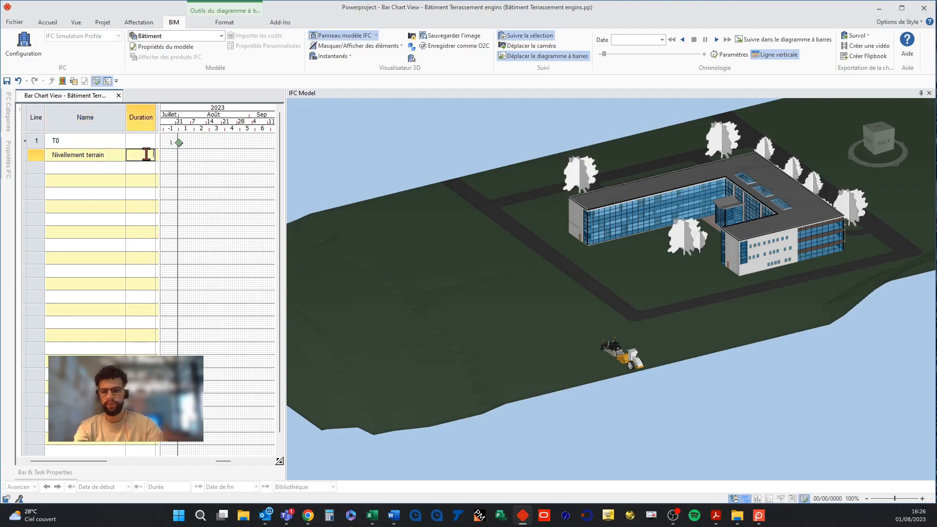
pyautogui.press('Return')
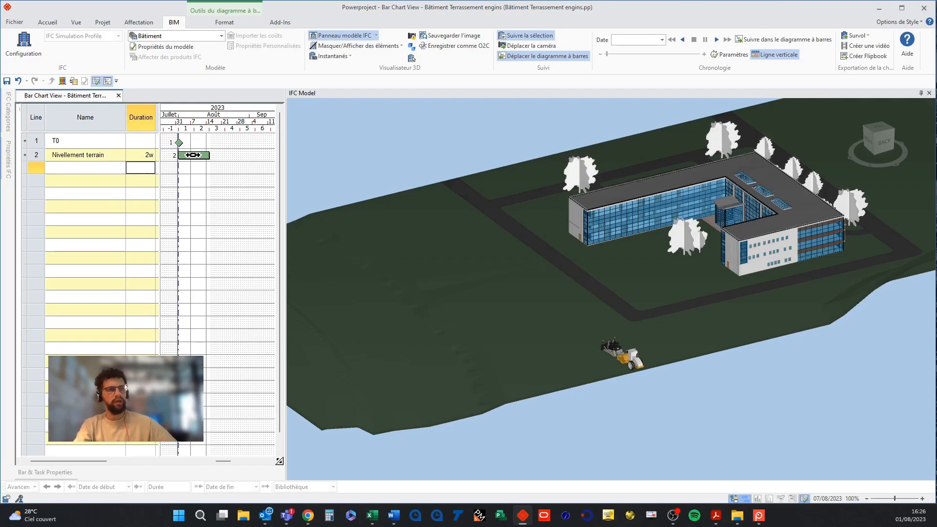
pyautogui.doubleClick(136, 155)
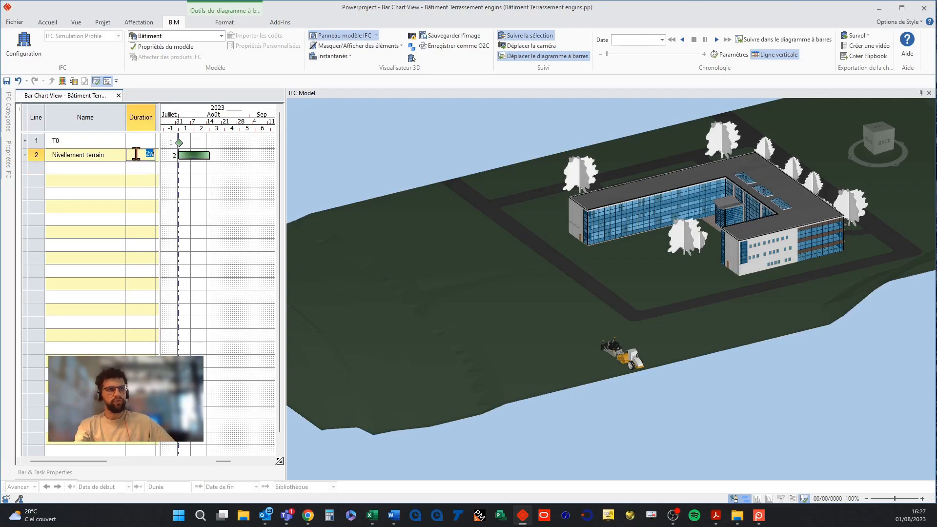
pyautogui.write('1d')
pyautogui.press('Return')
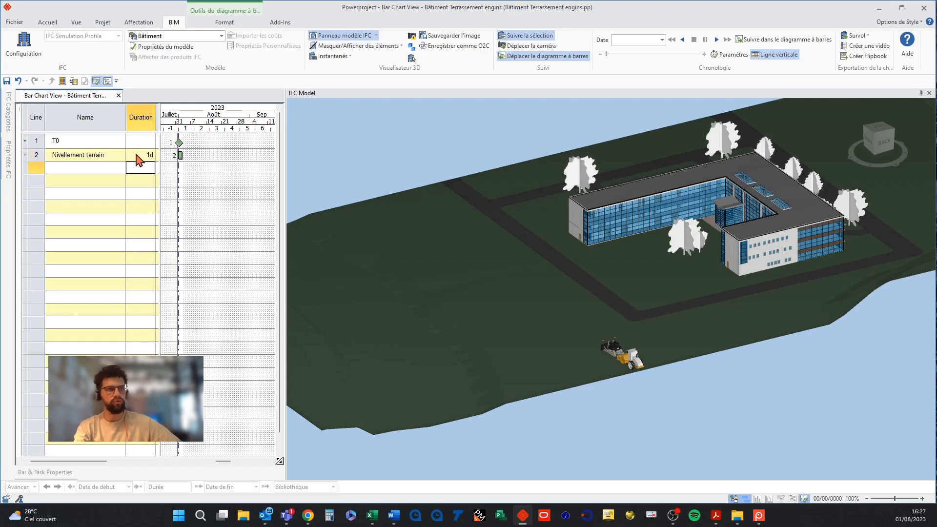
# Draw a chain of further bars on the Nivellement terrain line reaching into late August.
pyautogui.moveTo(187, 155); pyautogui.dragTo(238, 155)
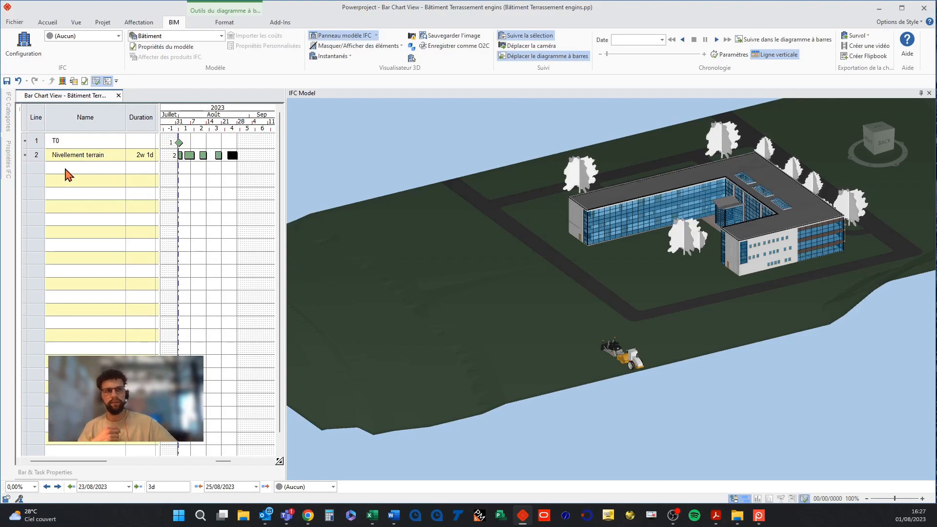
pyautogui.click(25, 155)
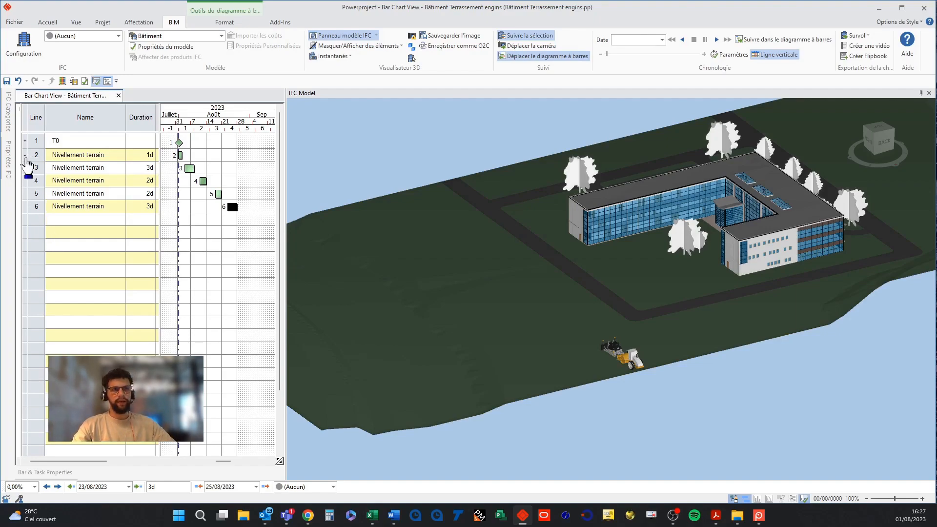
pyautogui.click(25, 155)
# Add a Cylindrage task and draw its chain of bars reaching into late August.
pyautogui.click(67, 167)
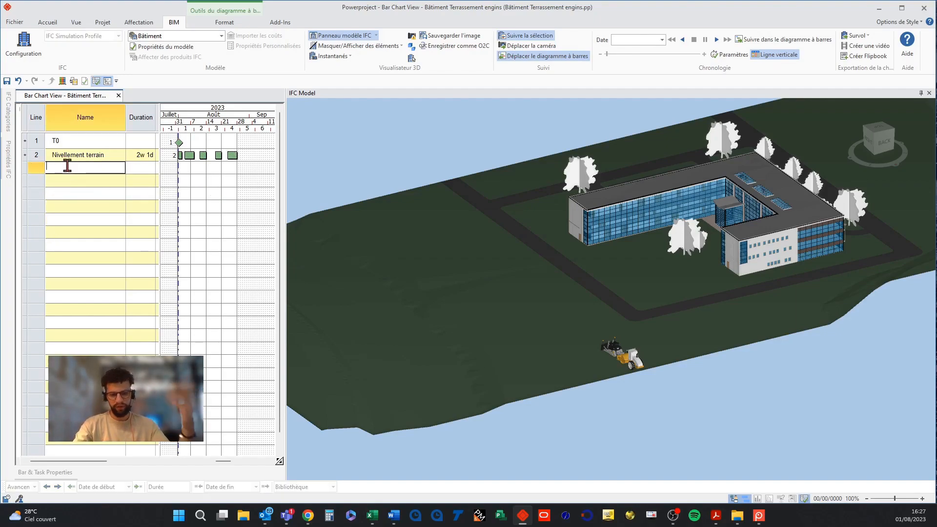
pyautogui.click(68, 167)
pyautogui.write('Ct')
pyautogui.press('BackSpace')
pyautogui.write('ylindrage')
pyautogui.press('Return')
pyautogui.moveTo(179, 168); pyautogui.dragTo(234, 169)
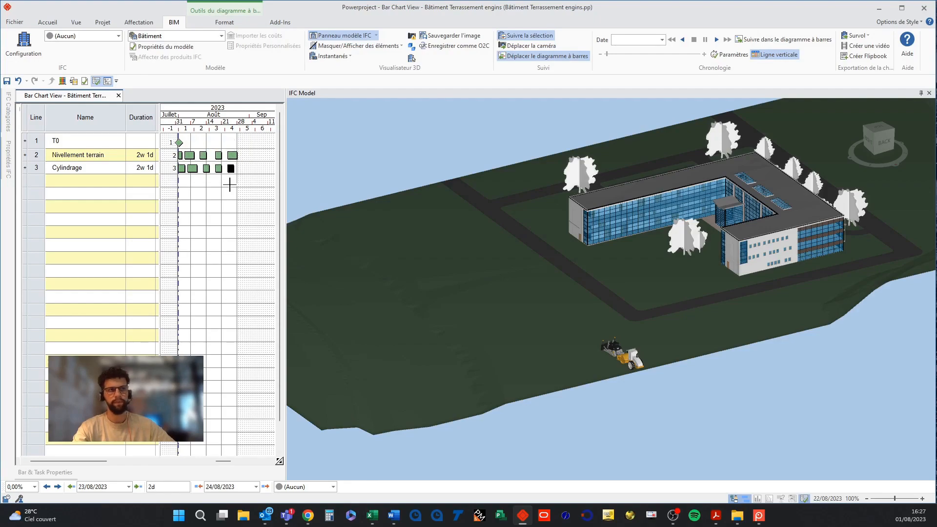
# Expand the Nivellement terrain and Cylindrage summary tasks to show their individual bar rows.
pyautogui.click(26, 169)
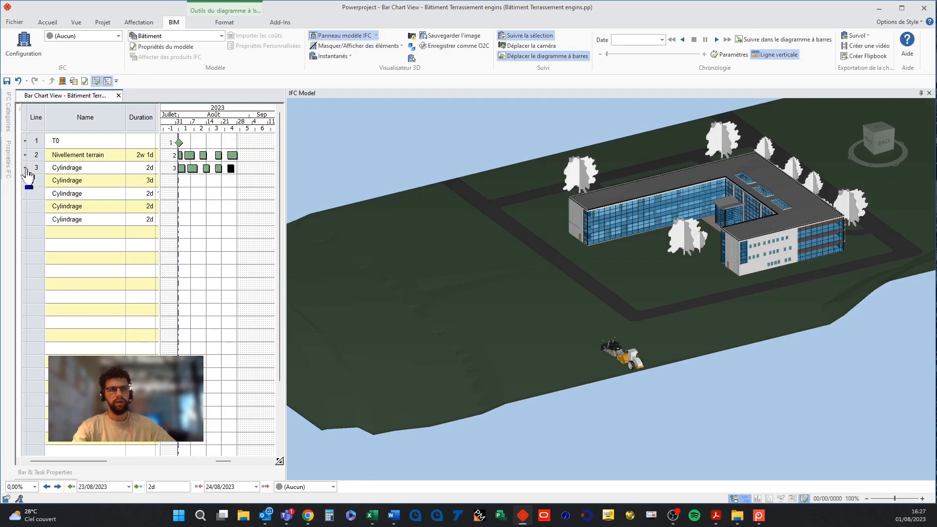
pyautogui.click(25, 155)
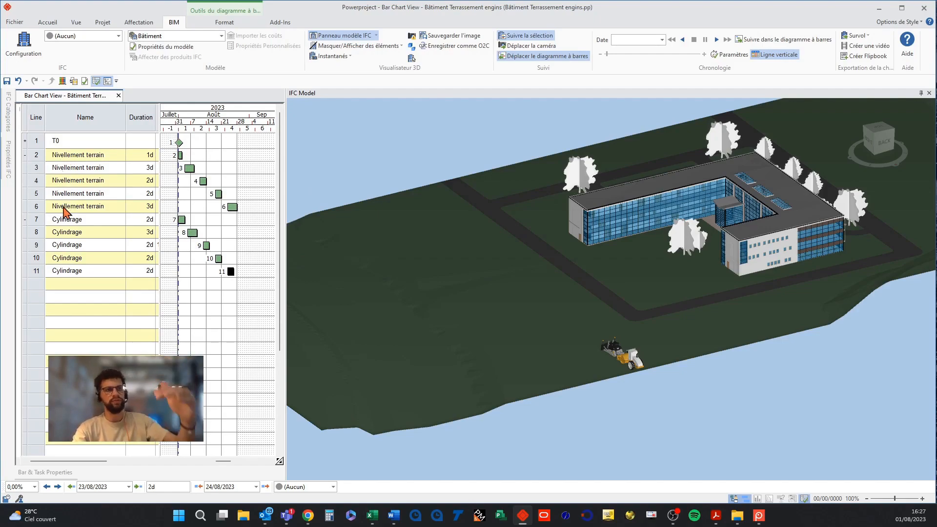
pyautogui.click(97, 235)
pyautogui.click(100, 236)
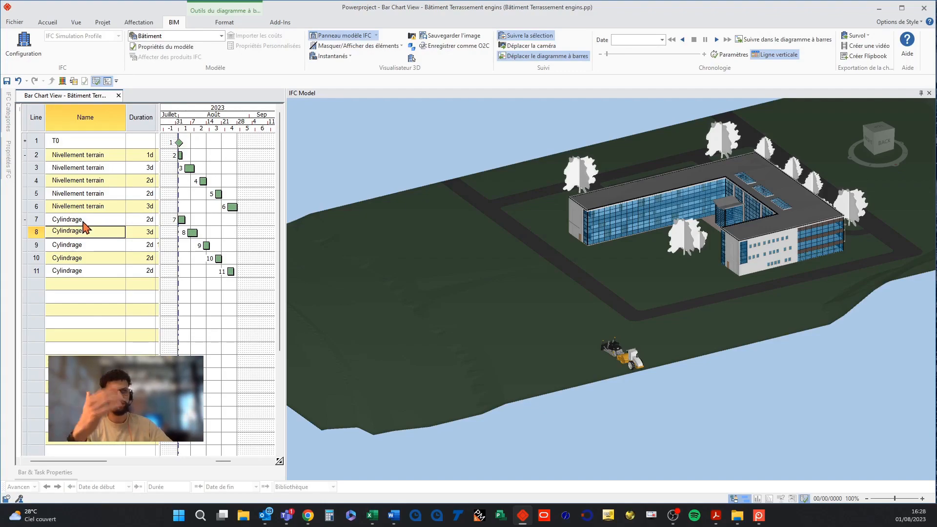
# Set the Nivellement terrain sub-task durations to 1h, 1d, 1h and 1d in turn.
pyautogui.click(186, 168)
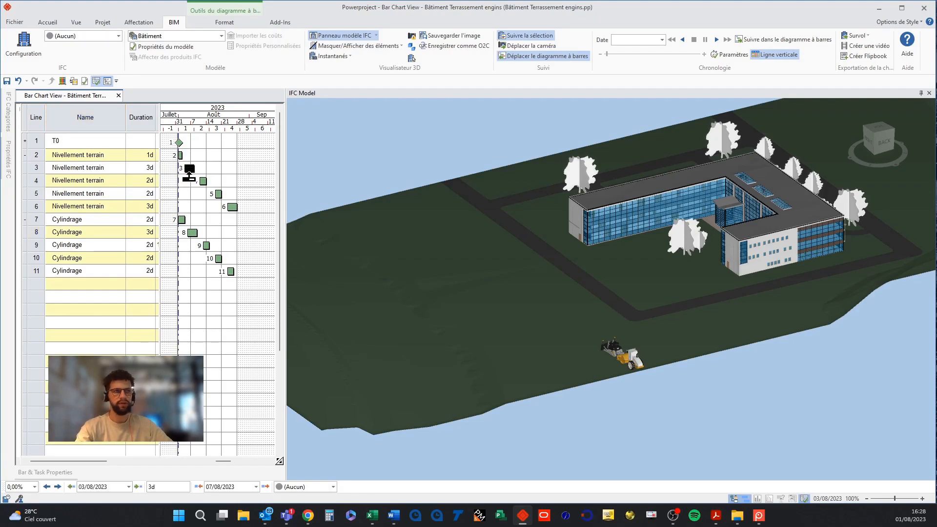
pyautogui.click(133, 169)
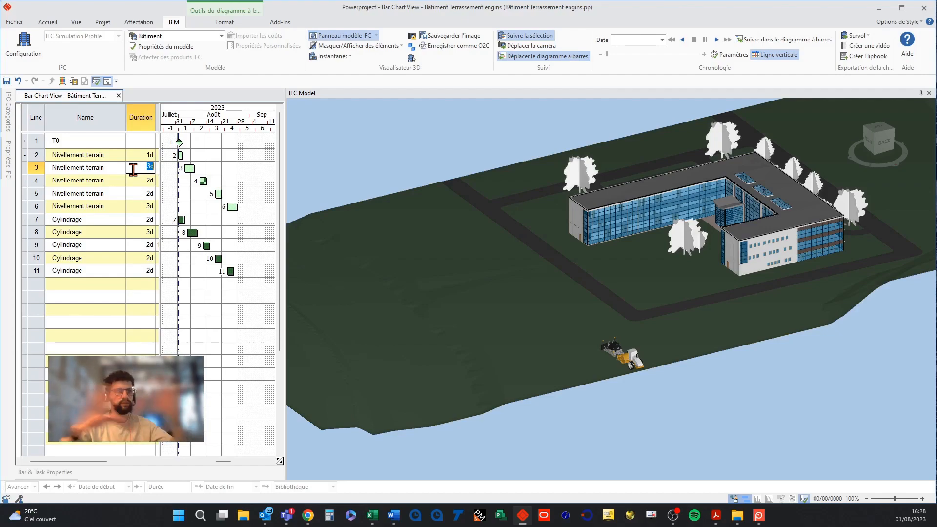
pyautogui.press('Return')
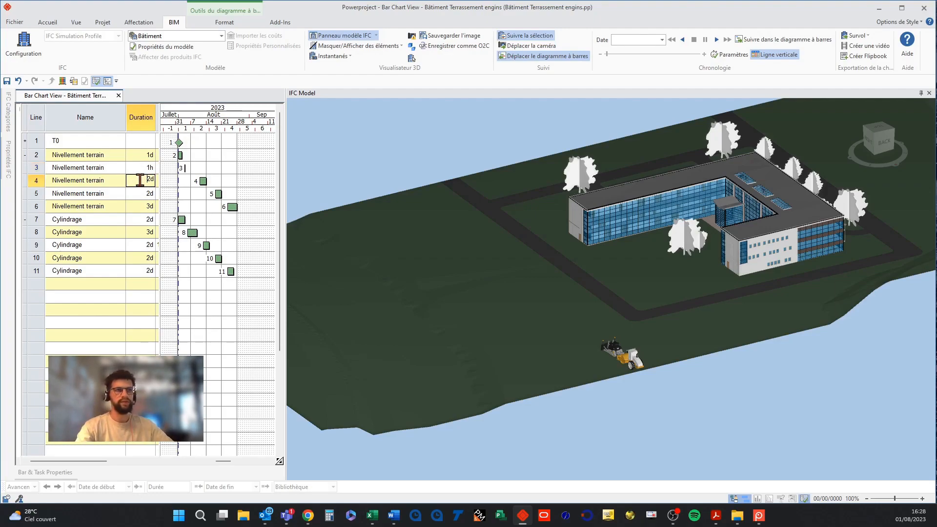
pyautogui.click(141, 180)
pyautogui.press('Return')
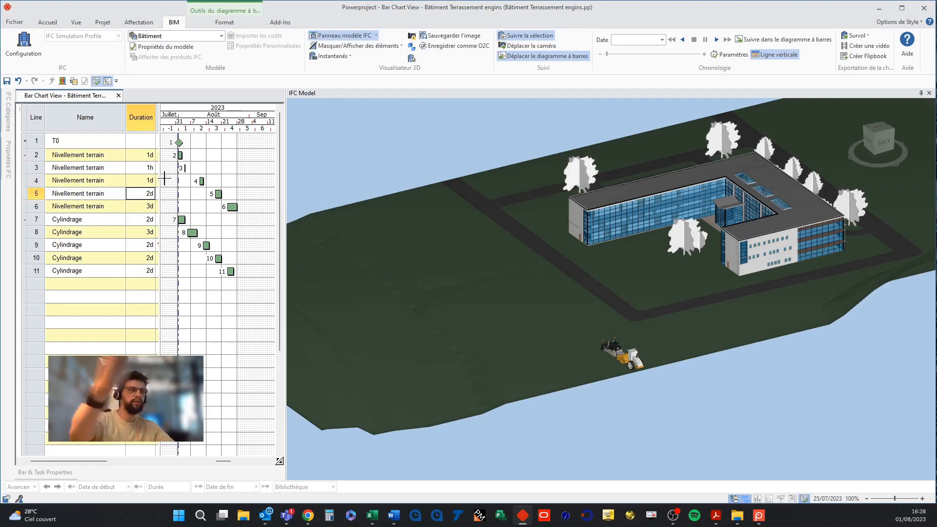
pyautogui.click(146, 194)
pyautogui.write('1h')
pyautogui.press('Return')
pyautogui.click(146, 206)
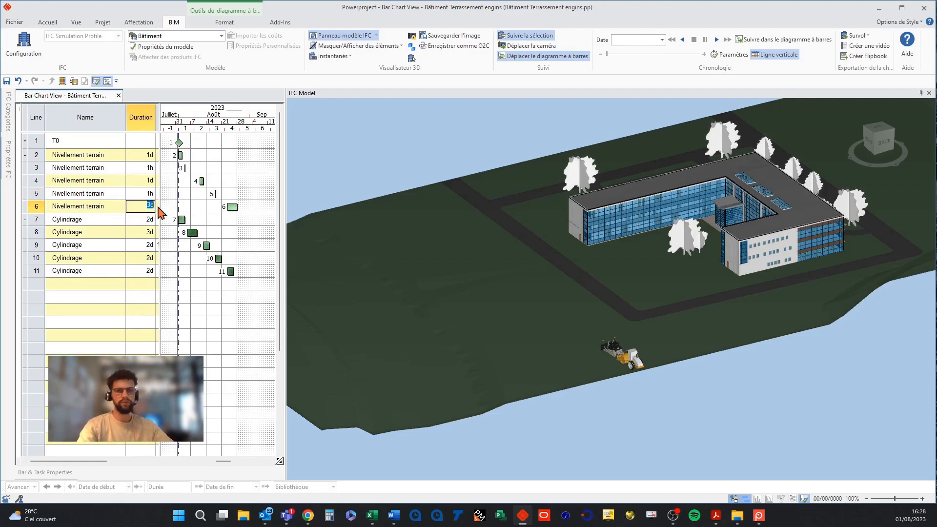
pyautogui.write('1d')
pyautogui.press('Return')
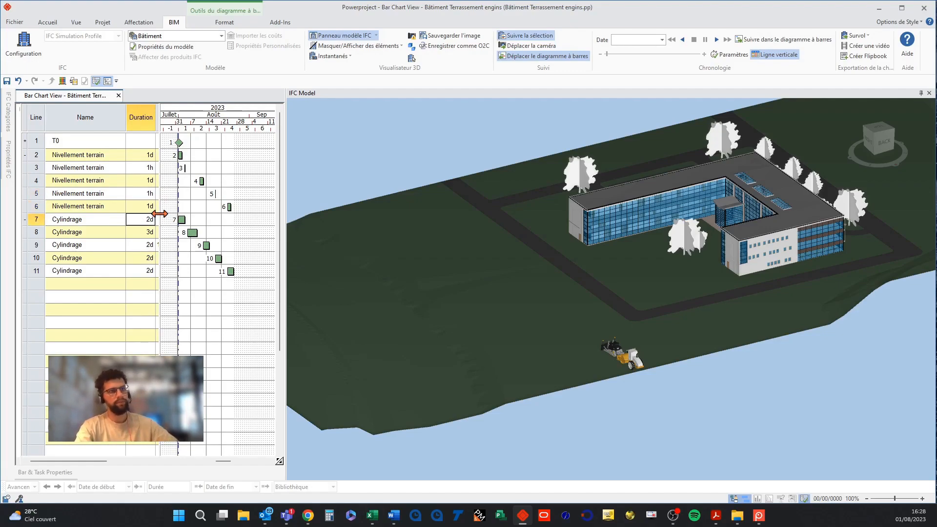
# Set the Cylindrage sub-task durations to 1d, 1h, 1d, 1h and 1d in turn.
pyautogui.click(142, 221)
pyautogui.click(147, 219)
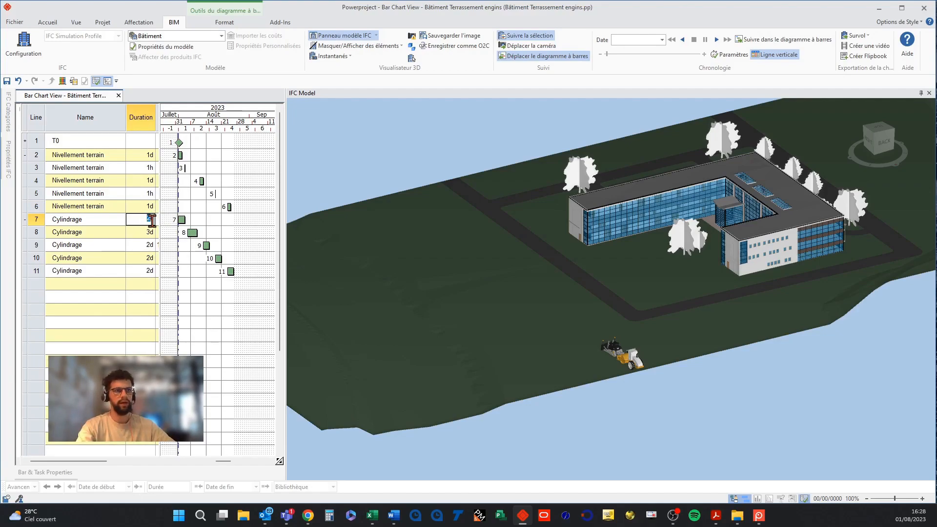
pyautogui.write('1d')
pyautogui.press('Return')
pyautogui.click(146, 232)
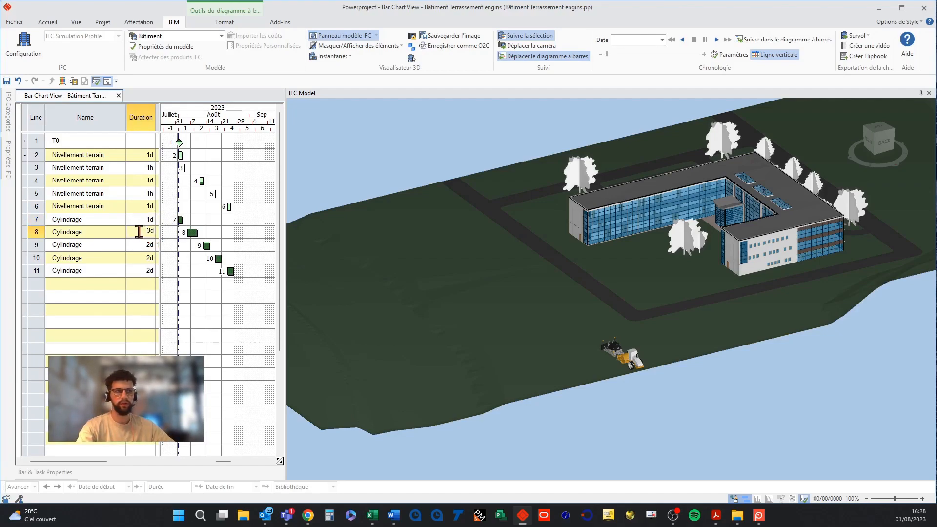
pyautogui.write('1h')
pyautogui.press('Return')
pyautogui.click(142, 244)
pyautogui.click(141, 244)
pyautogui.write('1d')
pyautogui.press('Return')
pyautogui.click(141, 257)
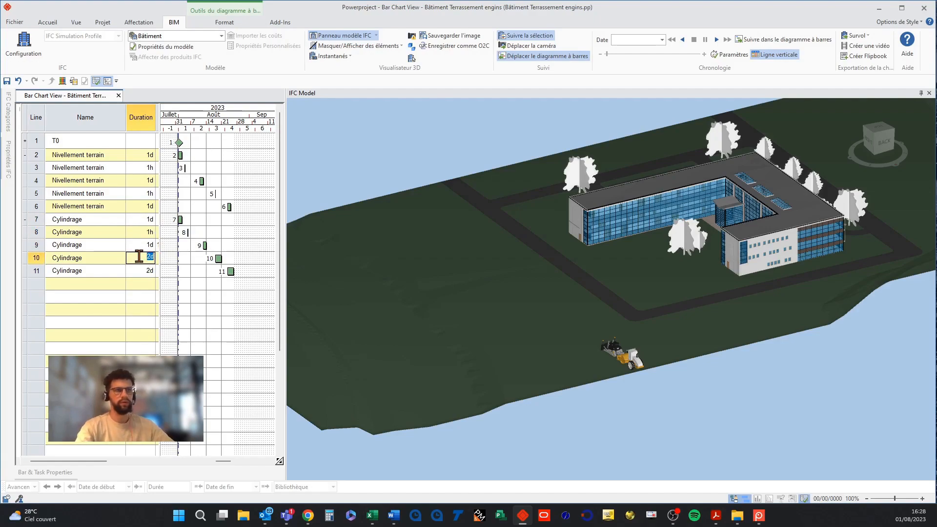
pyautogui.write('1h')
pyautogui.press('Return')
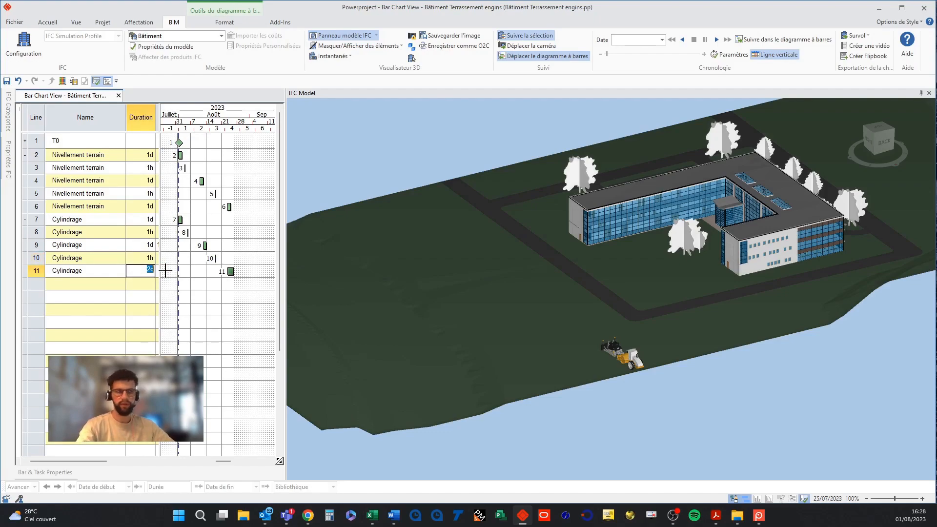
pyautogui.write('1d')
pyautogui.press('Return')
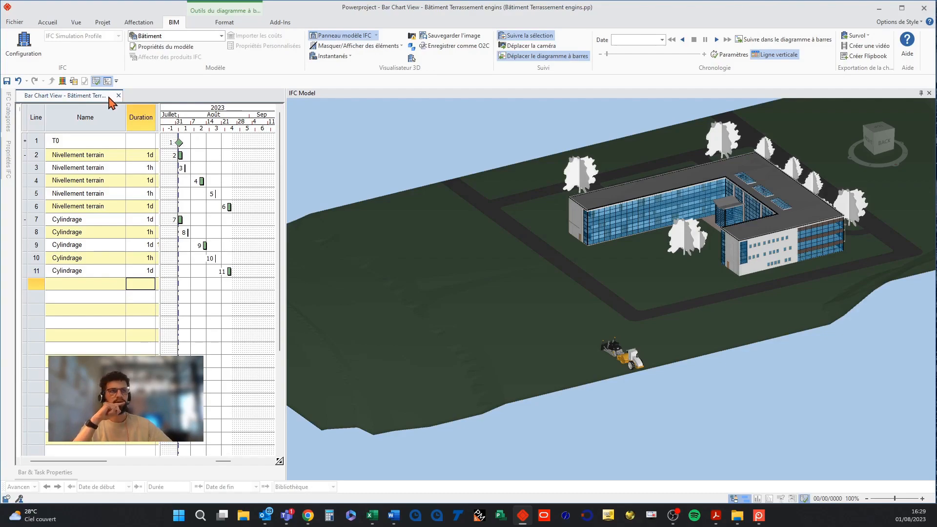
# Reschedule the branch so the sub-tasks follow each other from the start date.
pyautogui.click(47, 22)
pyautogui.click(188, 46)
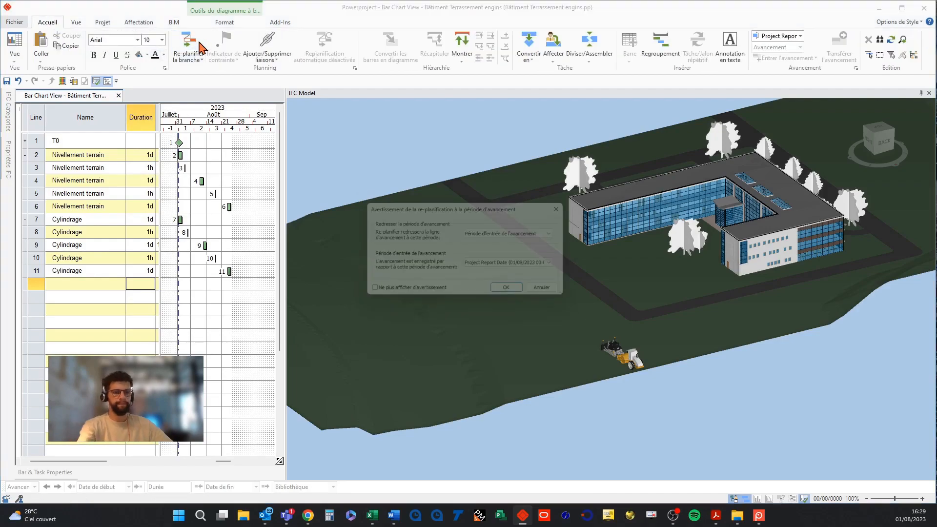
pyautogui.keyDown('ctrl'); pyautogui.scroll(5, 194, 230); pyautogui.keyUp('ctrl')
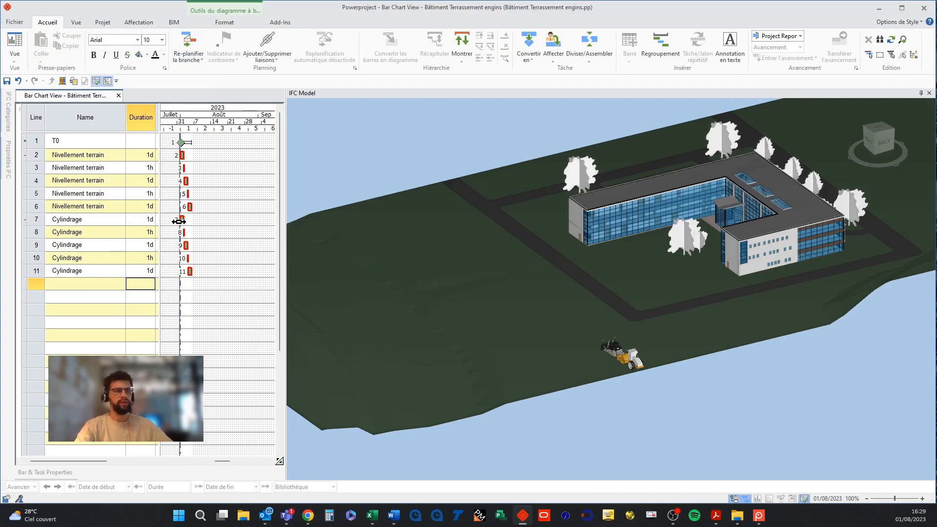
pyautogui.keyDown('ctrl'); pyautogui.scroll(1, 195, 230); pyautogui.keyUp('ctrl')
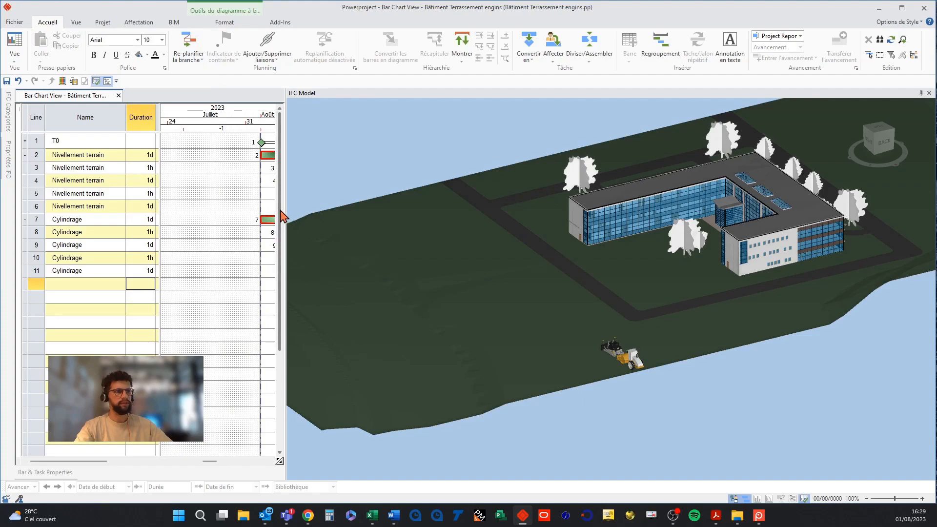
pyautogui.moveTo(210, 462); pyautogui.dragTo(216, 462)
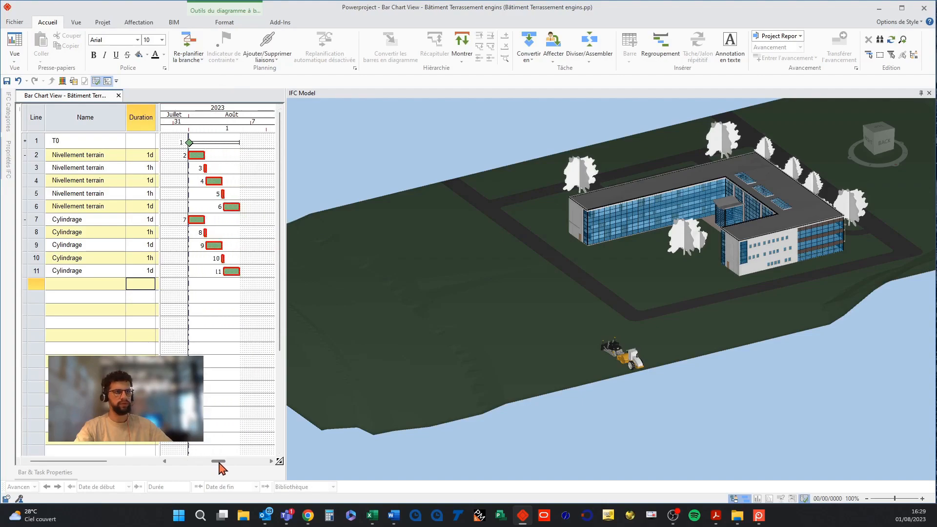
pyautogui.moveTo(285, 235); pyautogui.dragTo(353, 235)
pyautogui.keyDown('ctrl'); pyautogui.scroll(2, 273, 266); pyautogui.keyUp('ctrl')
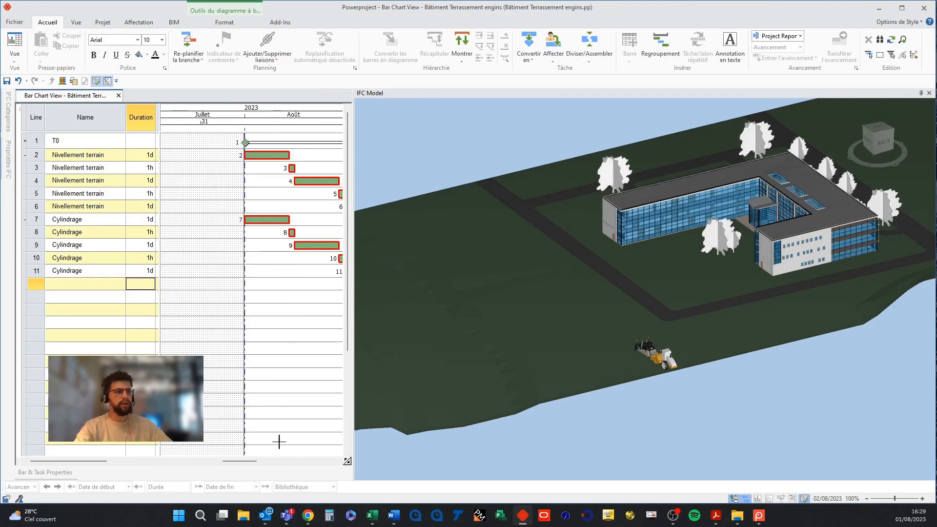
pyautogui.moveTo(250, 461); pyautogui.dragTo(261, 462)
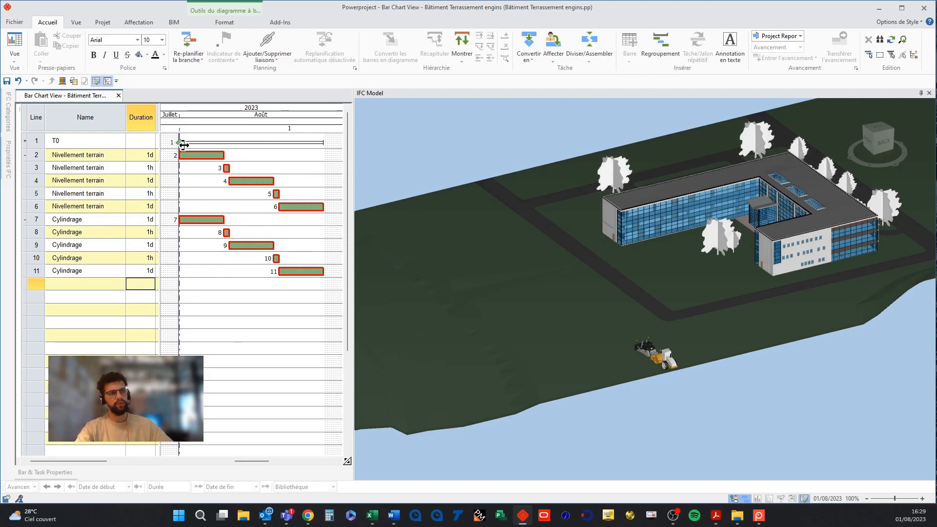
# Link the first Nivellement terrain bar to the first Cylindrage bar and reschedule the branch.
pyautogui.moveTo(180, 147); pyautogui.dragTo(180, 154)
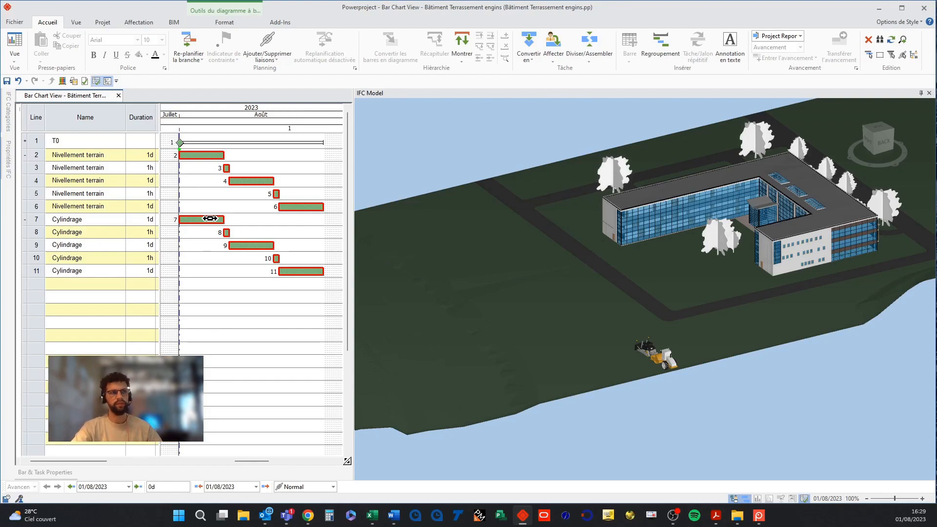
pyautogui.click(200, 155)
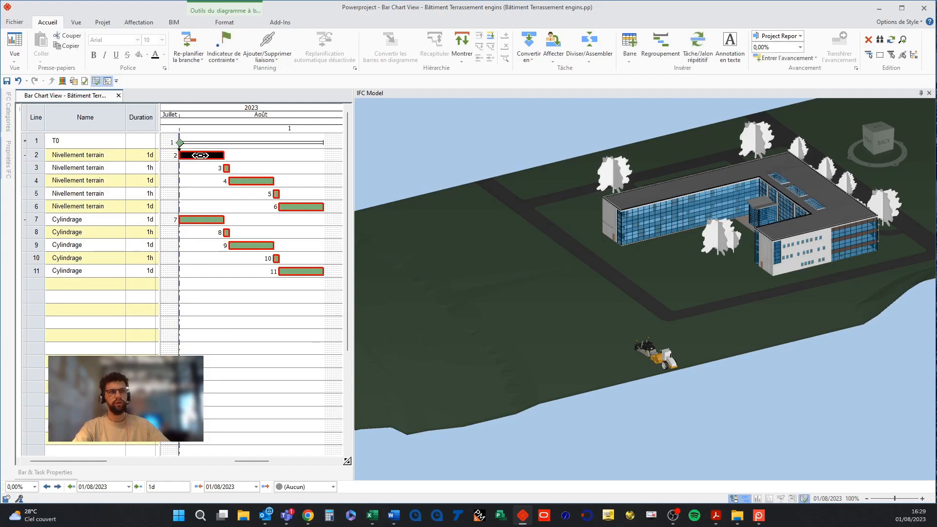
pyautogui.moveTo(223, 157); pyautogui.dragTo(181, 216)
pyautogui.click(189, 45)
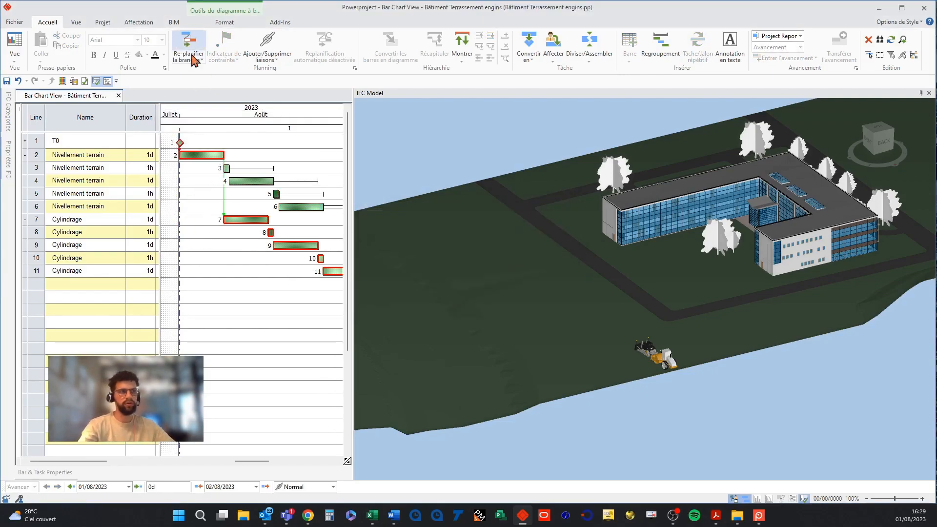
# Select all visible model products except the lower terrain strip and assign them to the T0 milestone.
pyautogui.moveTo(352, 249); pyautogui.dragTo(402, 247)
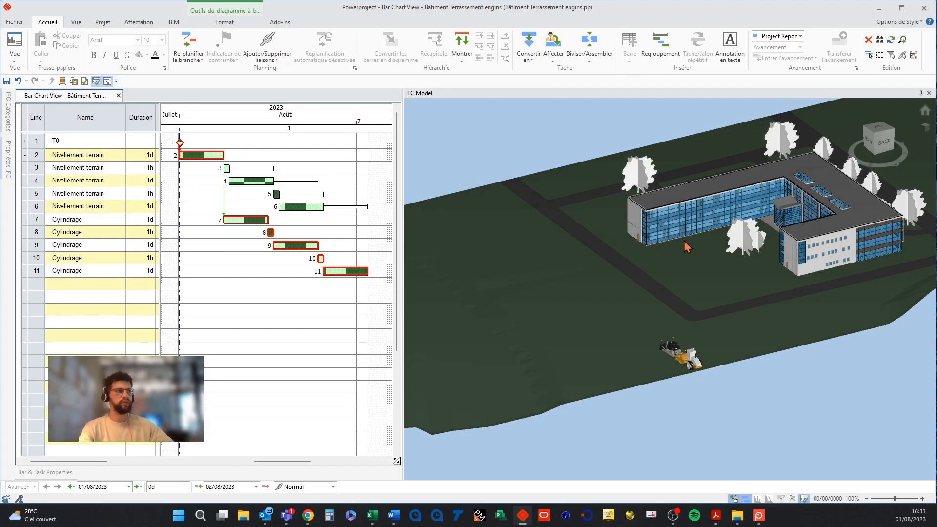
pyautogui.rightClick(521, 149)
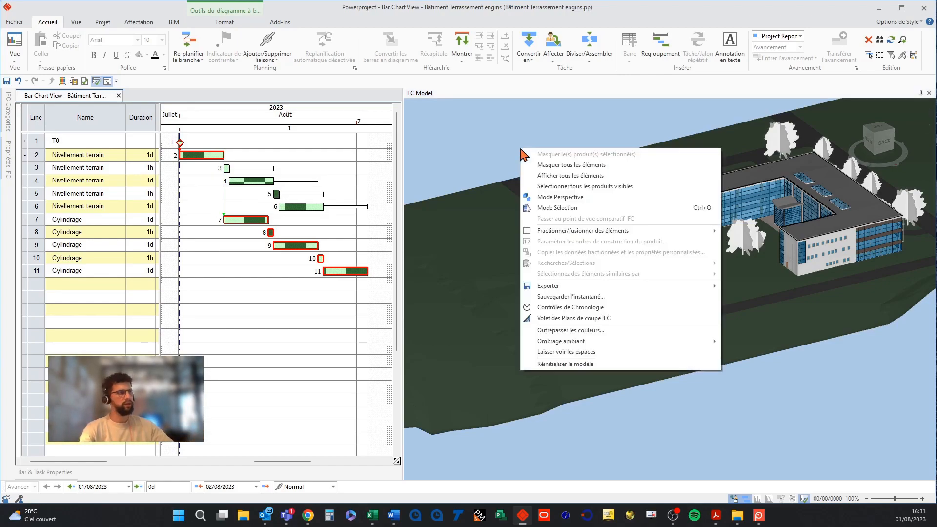
pyautogui.click(546, 189)
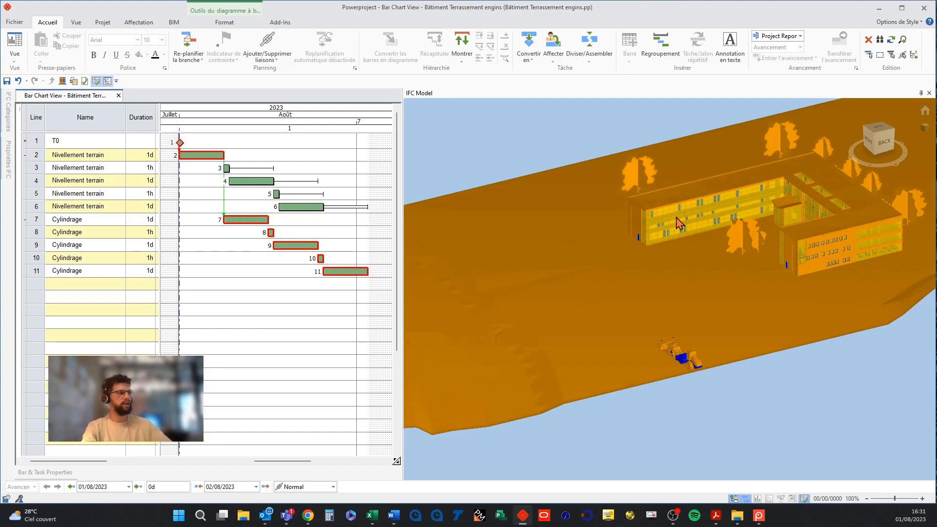
pyautogui.click(176, 23)
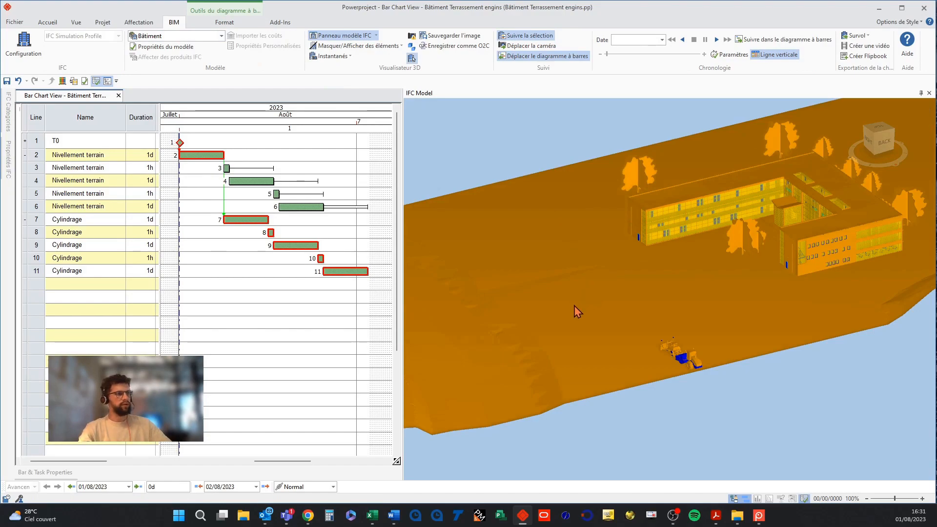
pyautogui.click(596, 343)
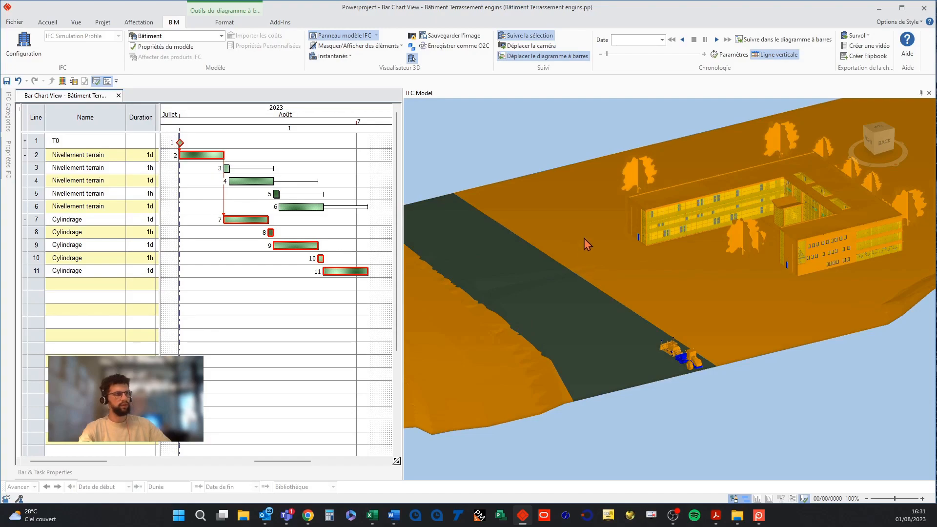
pyautogui.moveTo(575, 220); pyautogui.dragTo(217, 143)
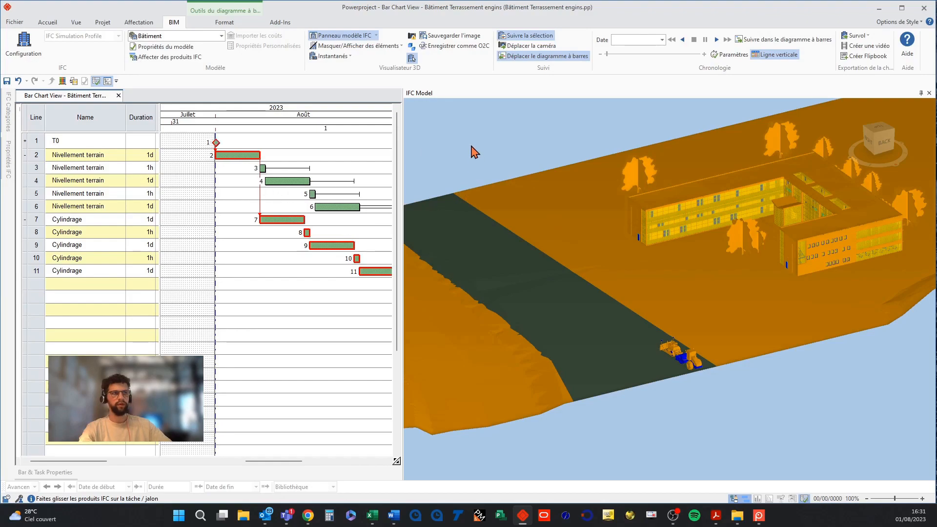
pyautogui.moveTo(472, 151); pyautogui.dragTo(214, 143)
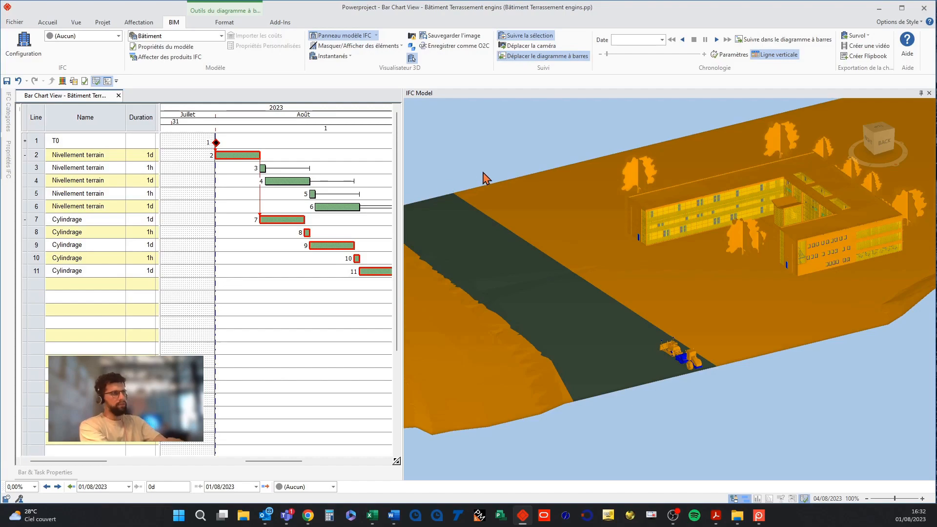
pyautogui.click(484, 157)
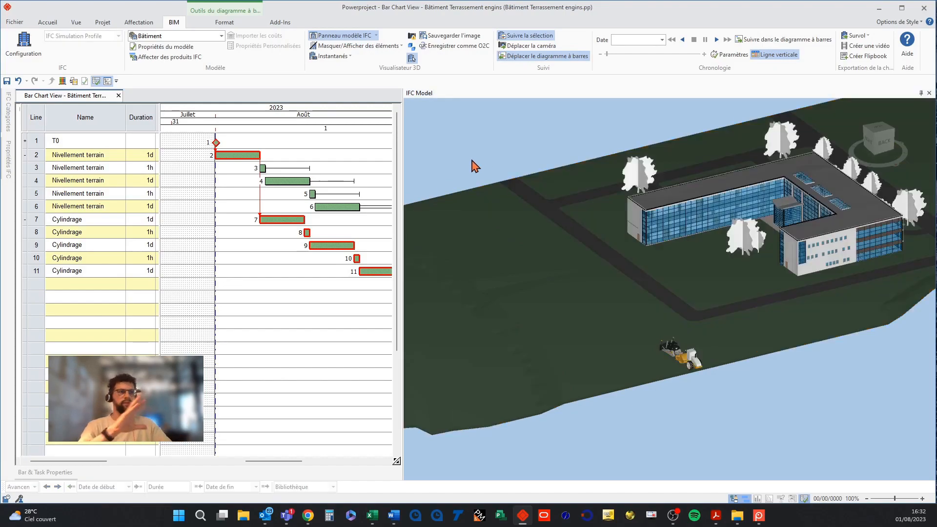
# Open the model properties' site objects and open the movements dialog for the Bull machine.
pyautogui.moveTo(269, 462); pyautogui.dragTo(279, 464)
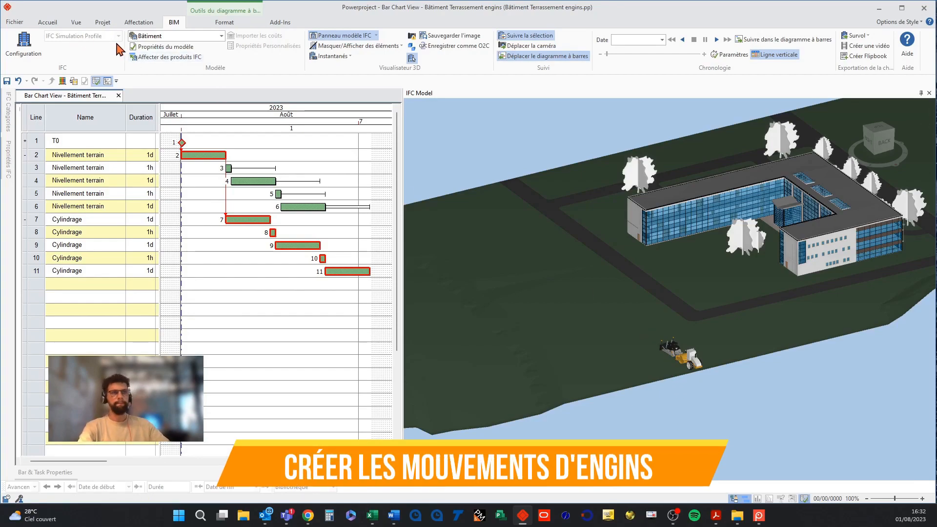
pyautogui.click(165, 47)
pyautogui.moveTo(205, 173); pyautogui.dragTo(252, 263)
pyautogui.click(420, 276)
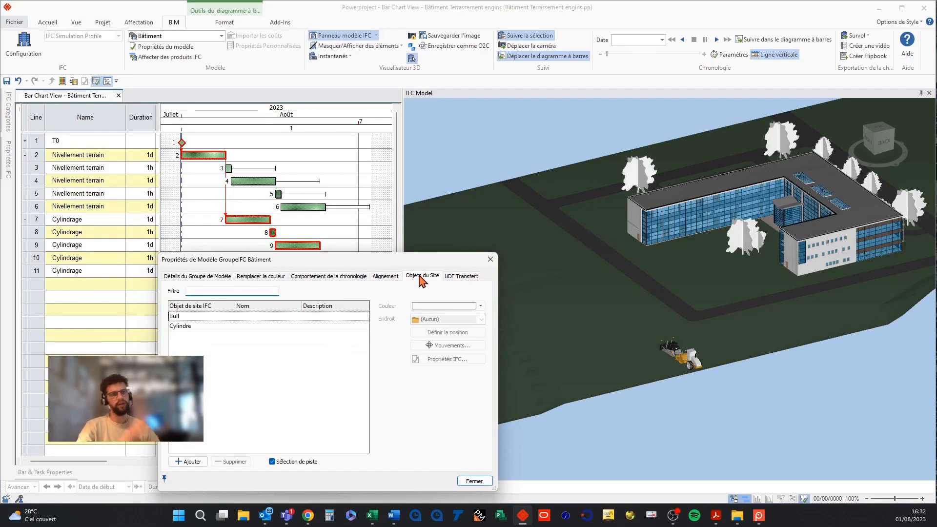
pyautogui.click(197, 317)
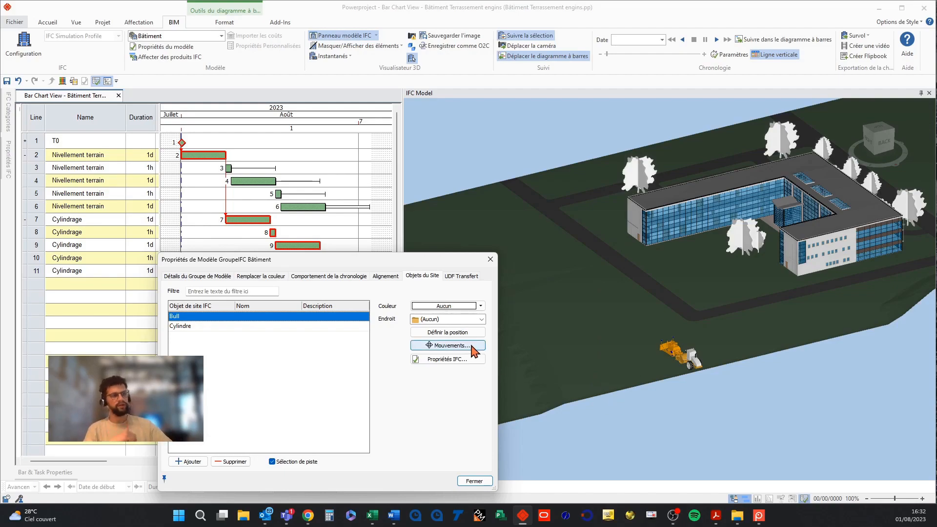
pyautogui.click(449, 345)
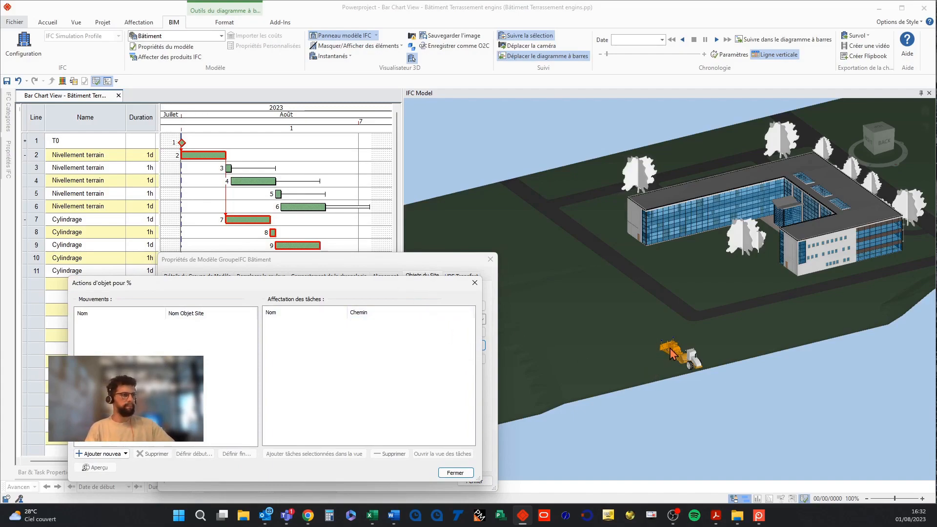
# Add a new movement named Mouvement 1 for the Bull machine and assign the selected first Nivellement terrain task to it.
pyautogui.click(200, 155)
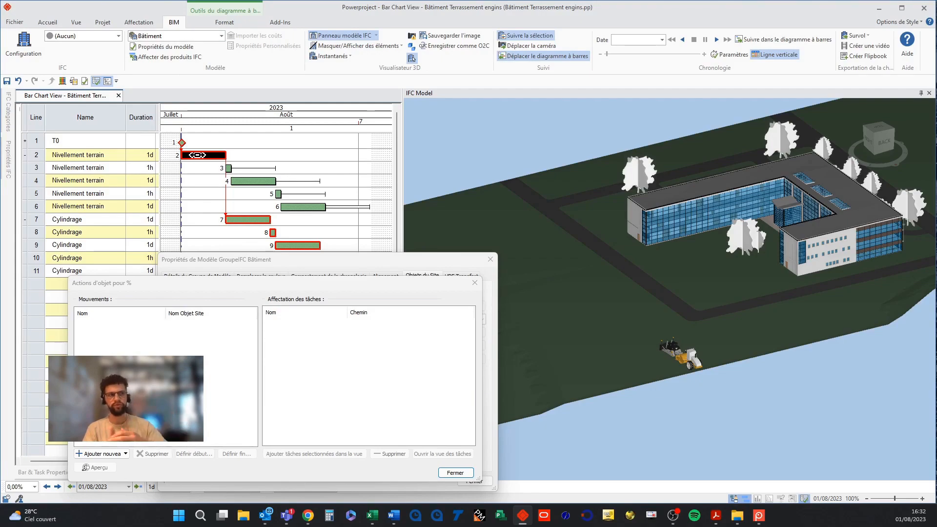
pyautogui.click(164, 380)
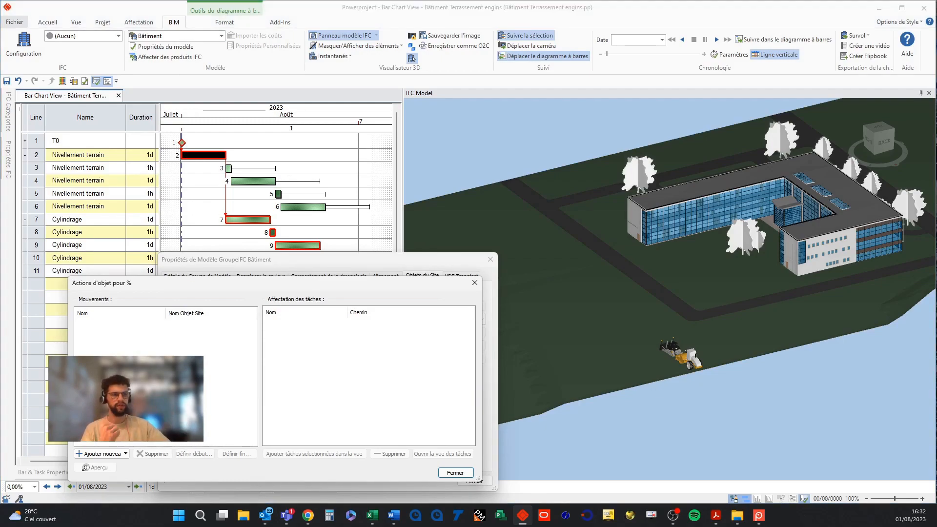
pyautogui.click(100, 454)
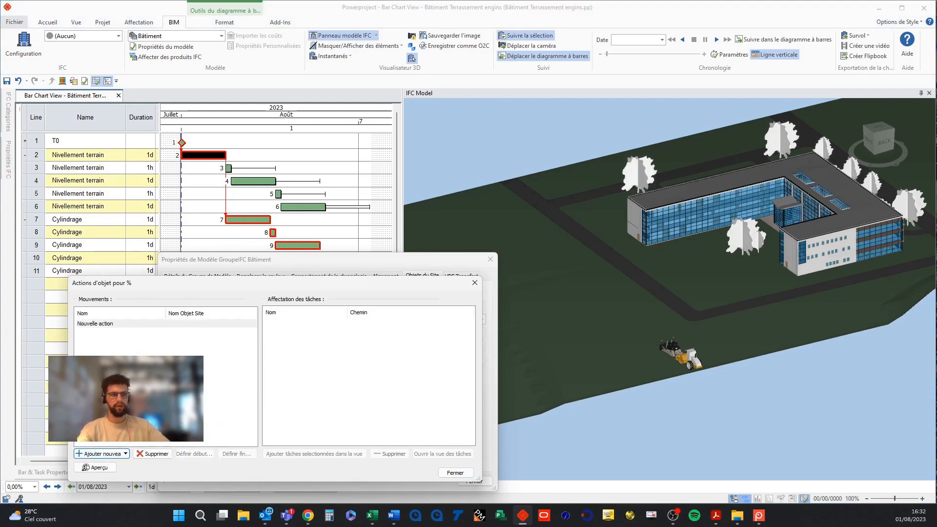
pyautogui.click(105, 324)
pyautogui.click(104, 325)
pyautogui.click(105, 325)
pyautogui.click(116, 325)
pyautogui.moveTo(116, 326); pyautogui.dragTo(61, 325)
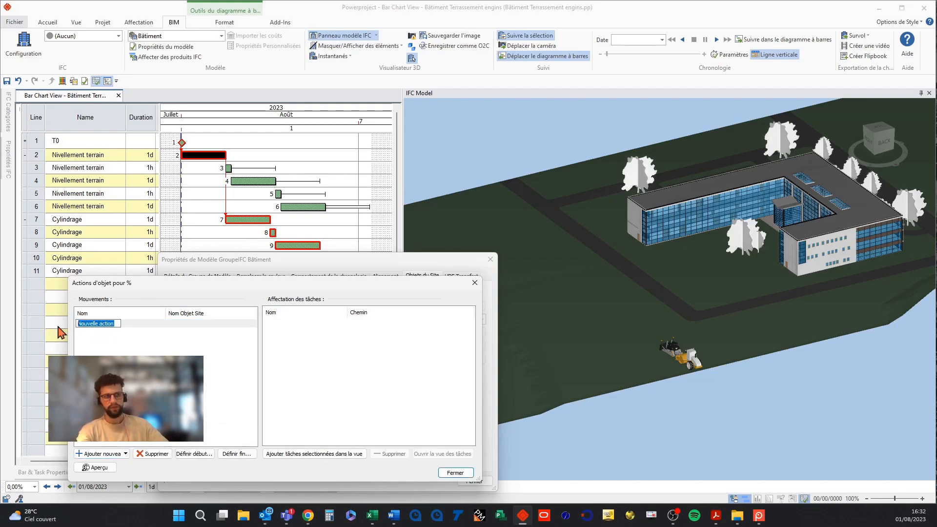
pyautogui.write('Mouvement')
pyautogui.press('Return')
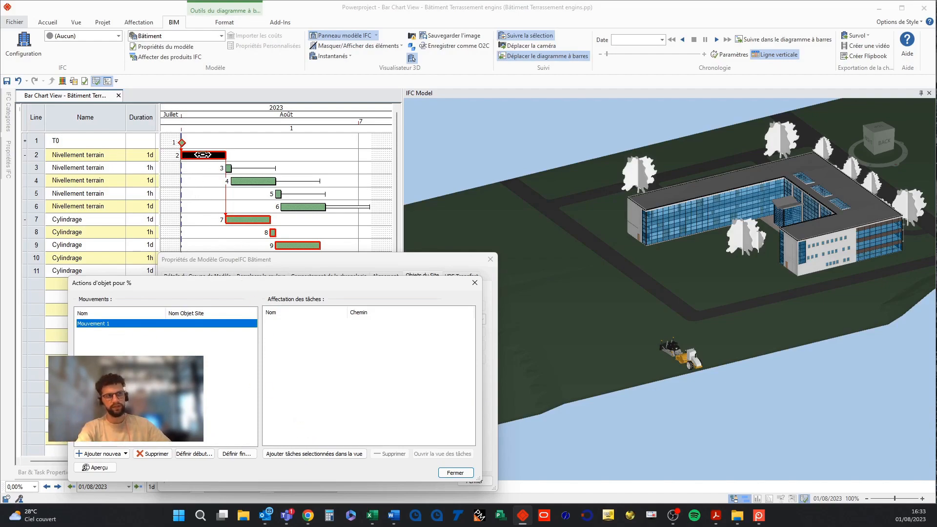
pyautogui.click(305, 455)
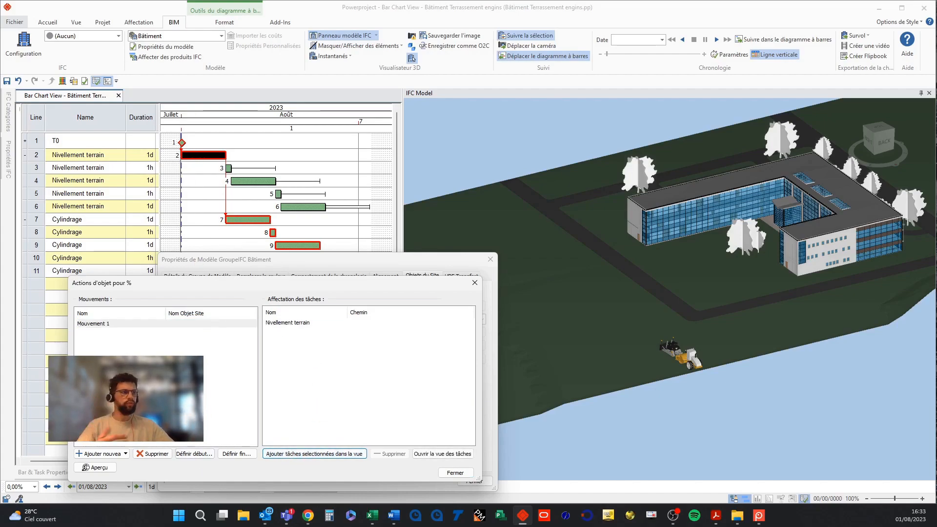
# Hide the terrain surrounding the central earthwork strip so only the strip remains visible in the 3D view.
pyautogui.moveTo(605, 319); pyautogui.dragTo(645, 318, button='middle')
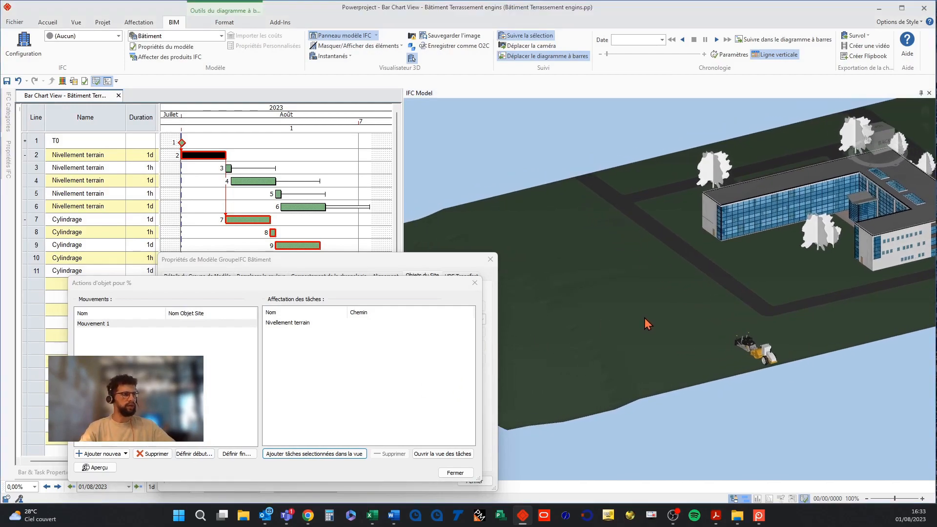
pyautogui.click(584, 279)
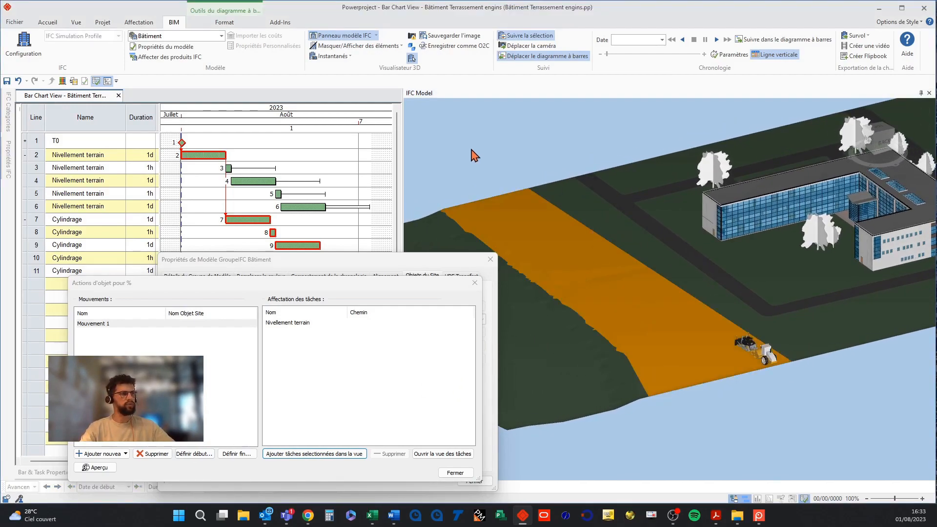
pyautogui.click(582, 204)
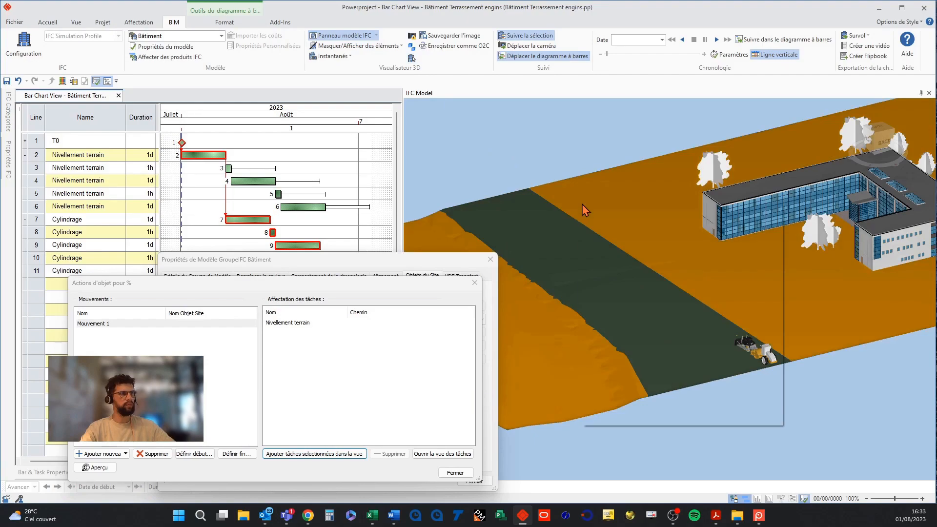
pyautogui.rightClick(582, 204)
pyautogui.click(592, 210)
pyautogui.moveTo(649, 244); pyautogui.dragTo(697, 240)
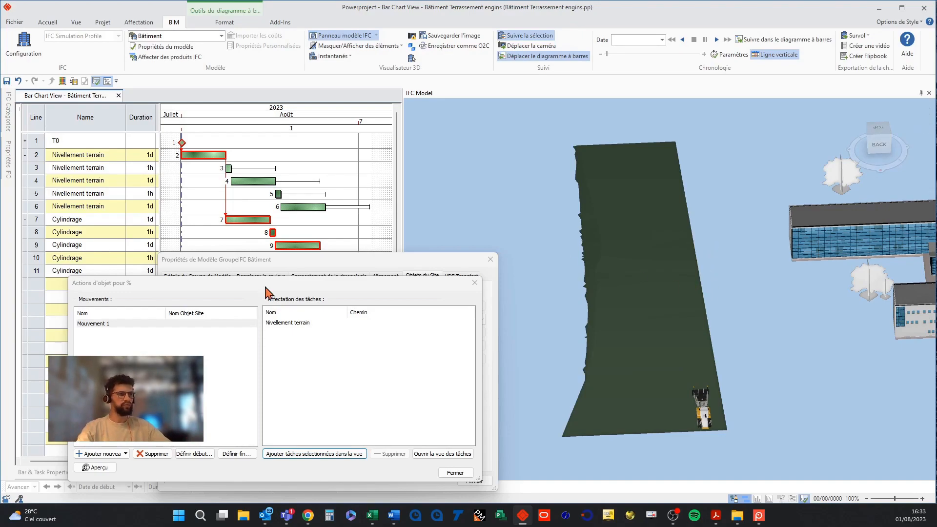
# Set Mouvement 1's start position, set its end in Horizontal mode at the strip's far end, and preview it.
pyautogui.click(189, 455)
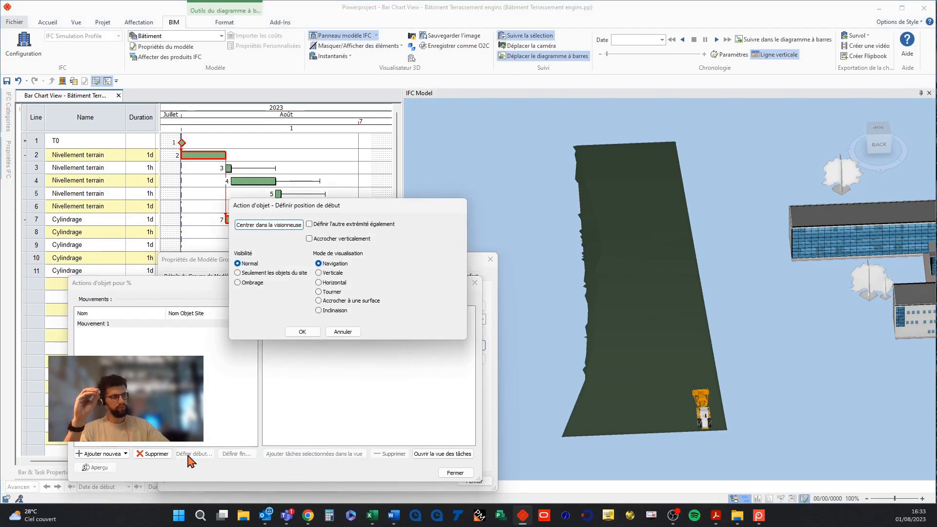
pyautogui.click(305, 333)
pyautogui.click(234, 455)
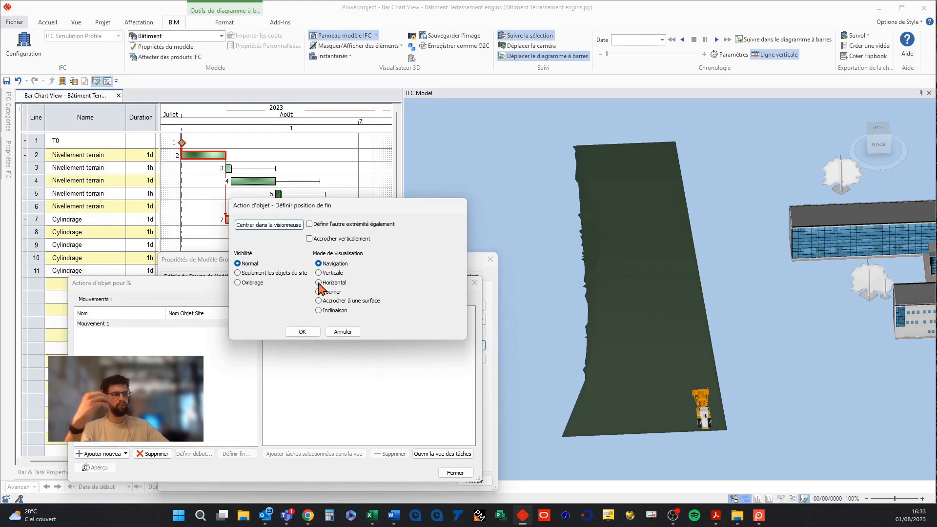
pyautogui.click(319, 283)
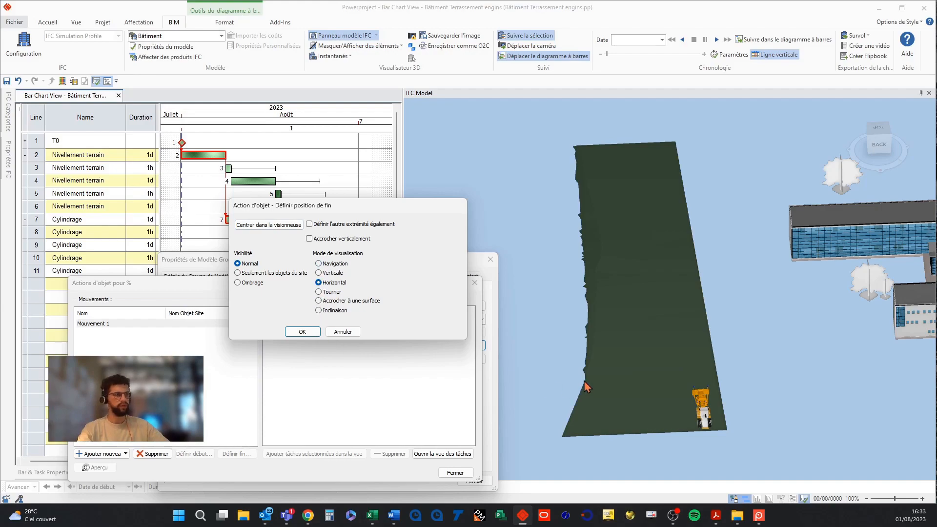
pyautogui.moveTo(703, 405); pyautogui.dragTo(664, 159)
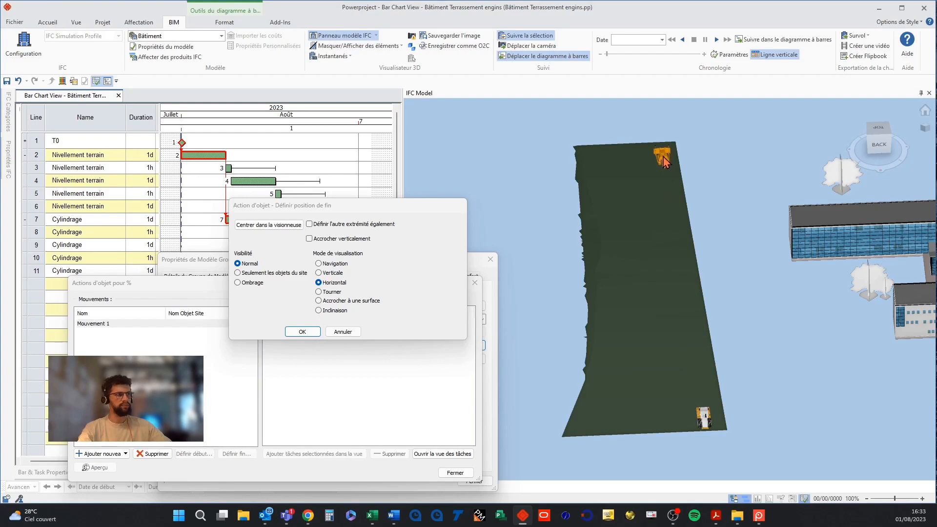
pyautogui.click(301, 332)
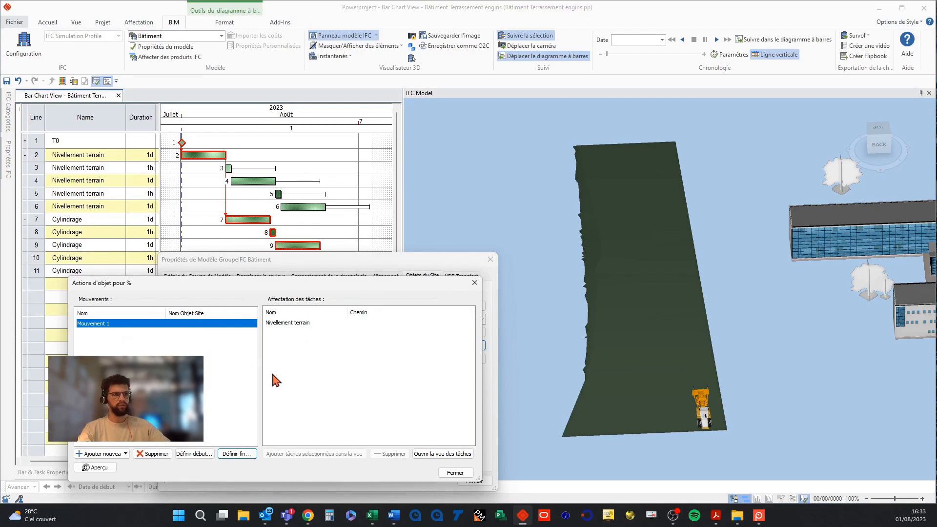
pyautogui.click(95, 471)
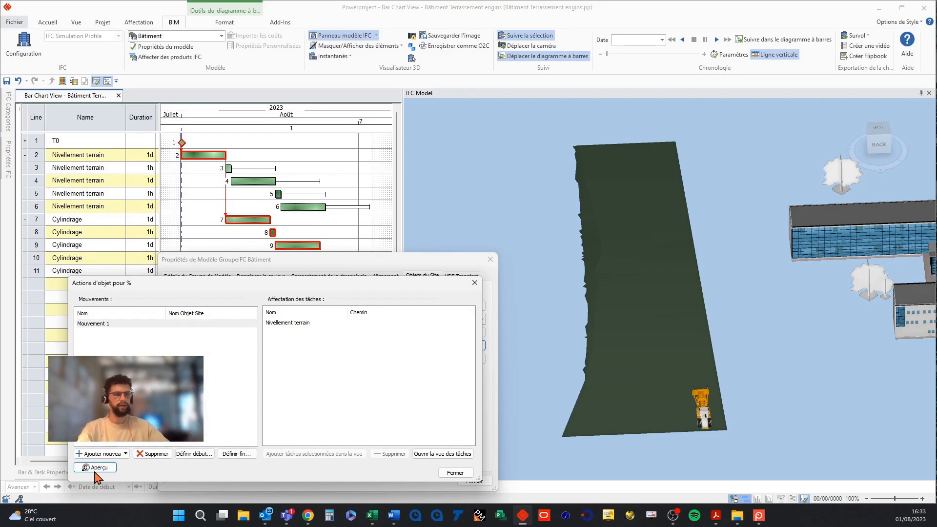
pyautogui.click(120, 405)
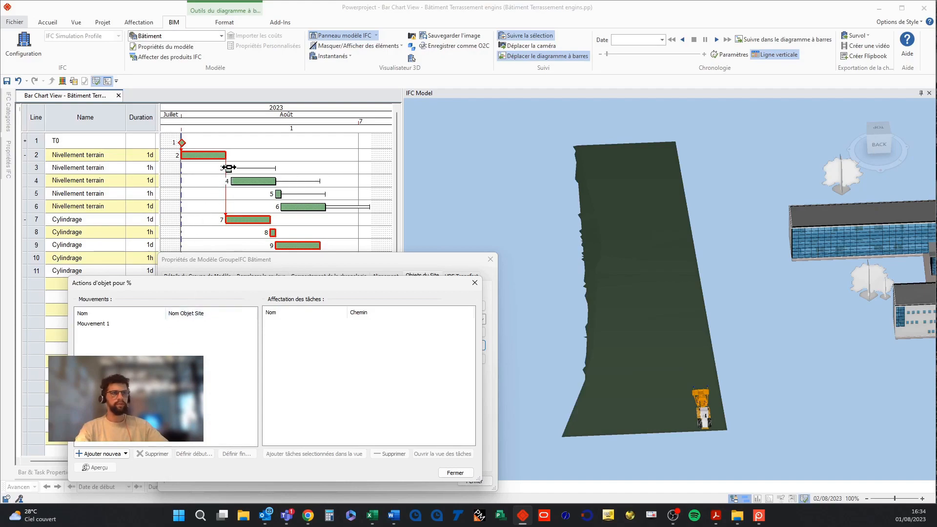
# Add a following action Mouvement 1.1 after Mouvement 1 and assign the line 3 Nivellement terrain task to it.
pyautogui.click(229, 168)
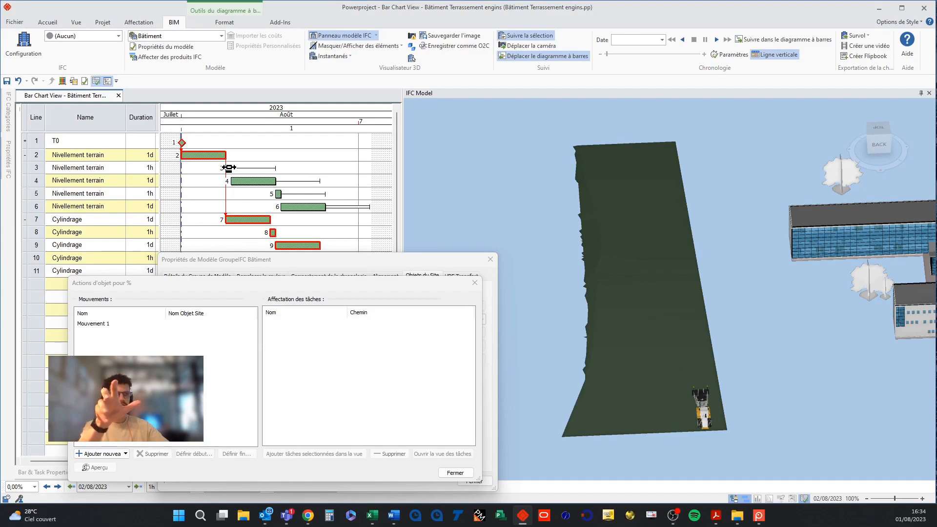
pyautogui.click(109, 327)
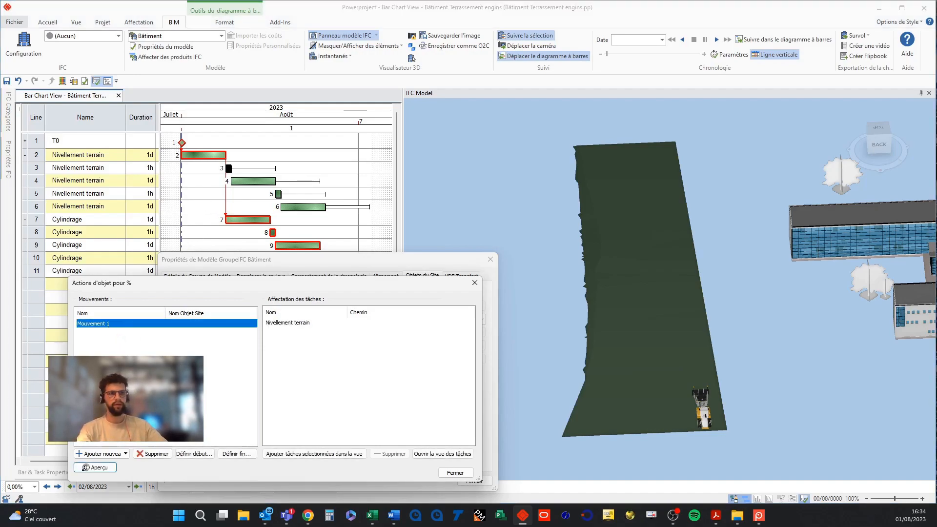
pyautogui.click(103, 454)
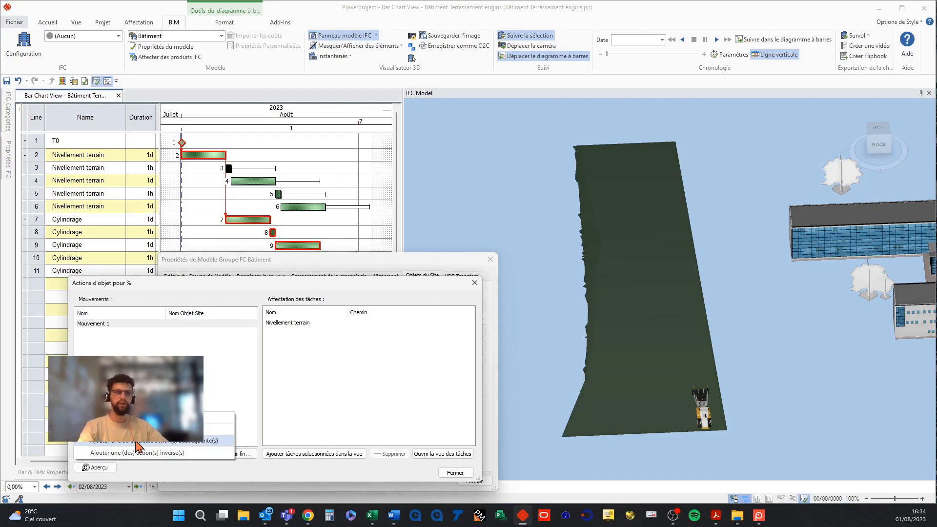
pyautogui.click(137, 441)
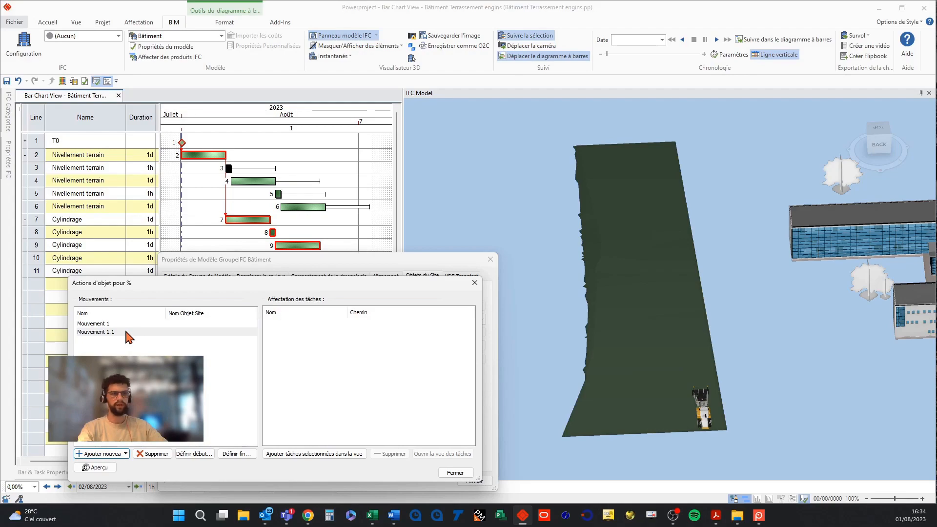
pyautogui.click(127, 333)
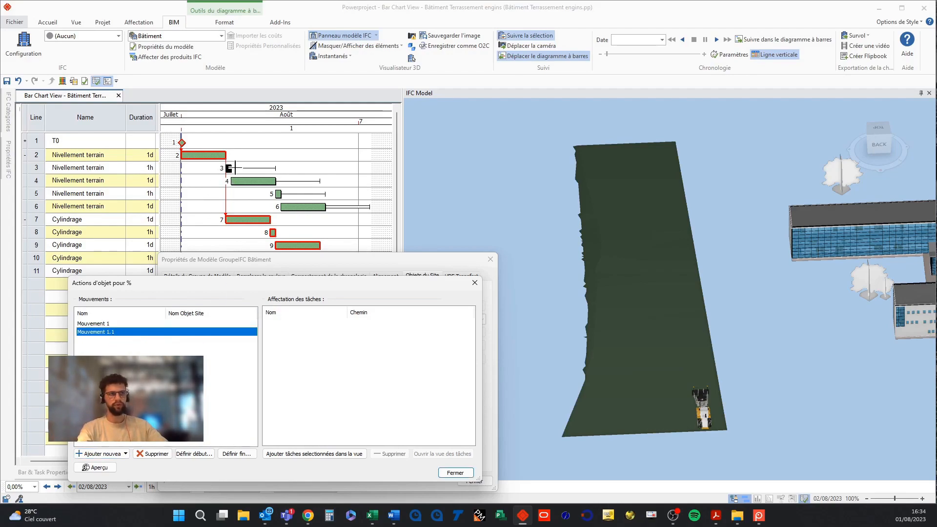
pyautogui.click(330, 455)
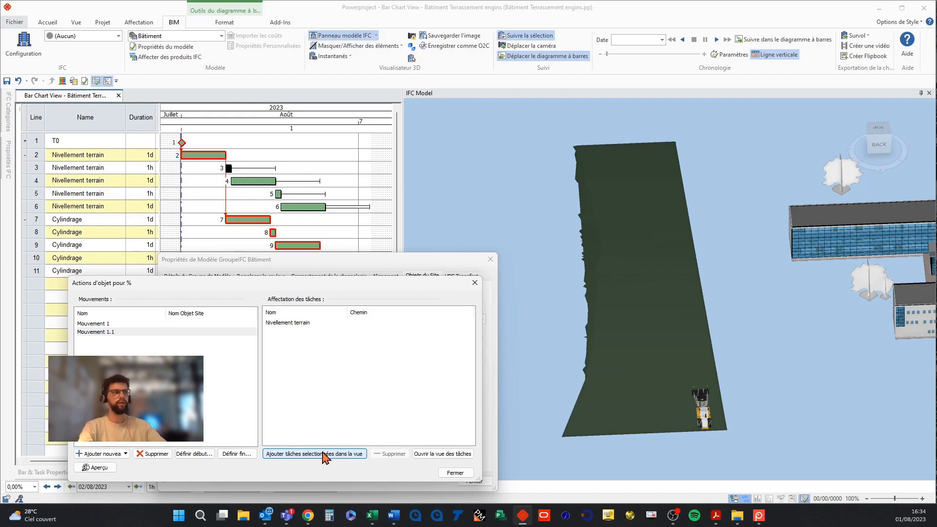
# Set Mouvement 1.1's start position, set its end in Tourner mode by rotating the machine around, and preview it.
pyautogui.click(191, 454)
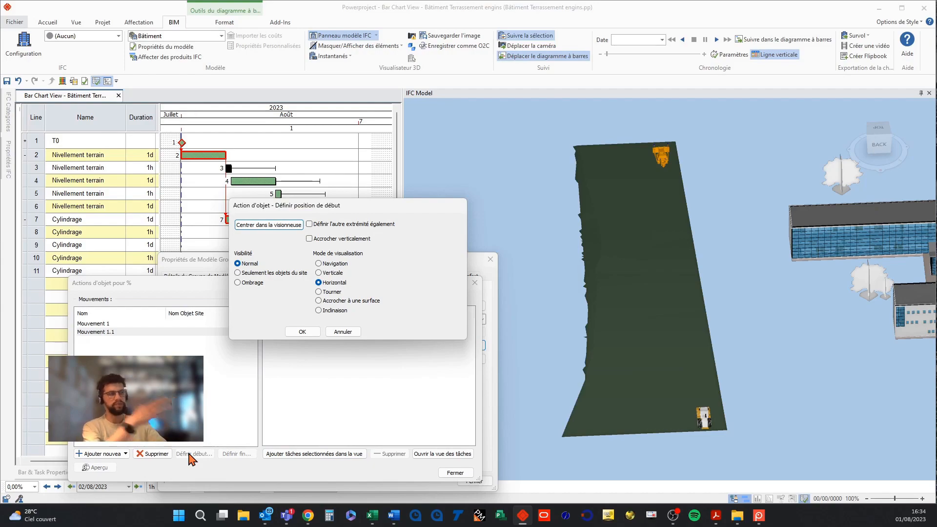
pyautogui.click(302, 332)
pyautogui.click(236, 454)
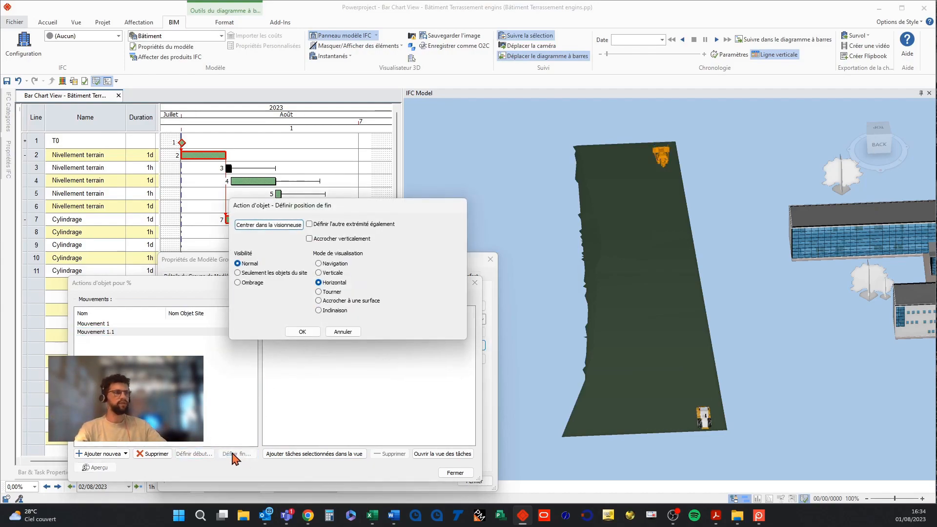
pyautogui.click(320, 293)
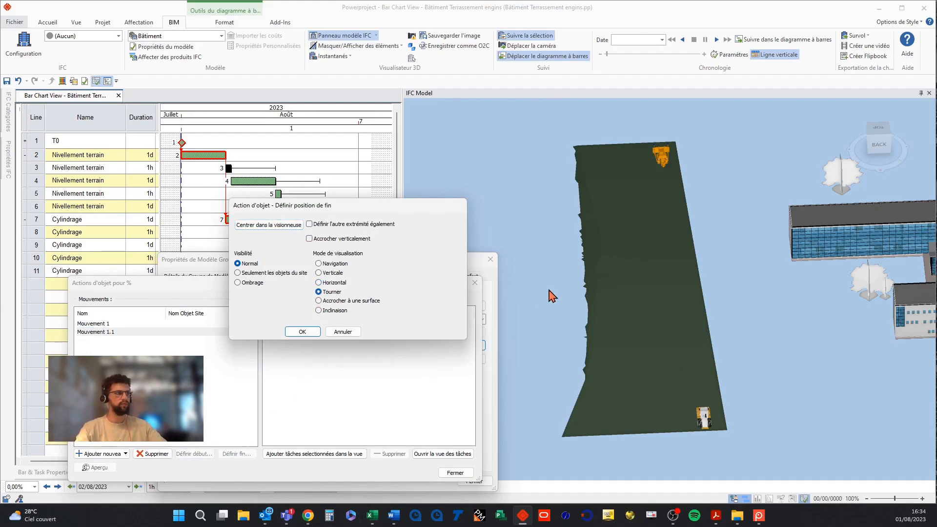
pyautogui.click(878, 127)
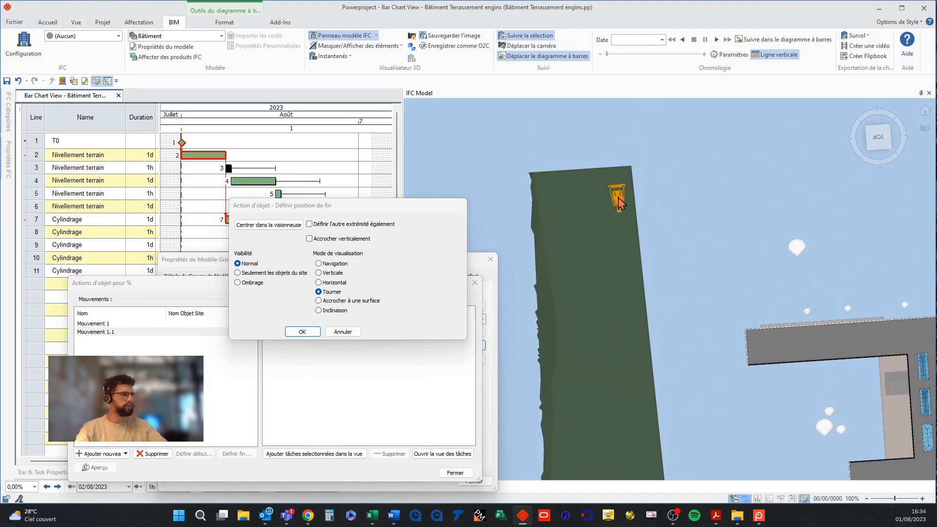
pyautogui.moveTo(633, 205); pyautogui.dragTo(787, 143)
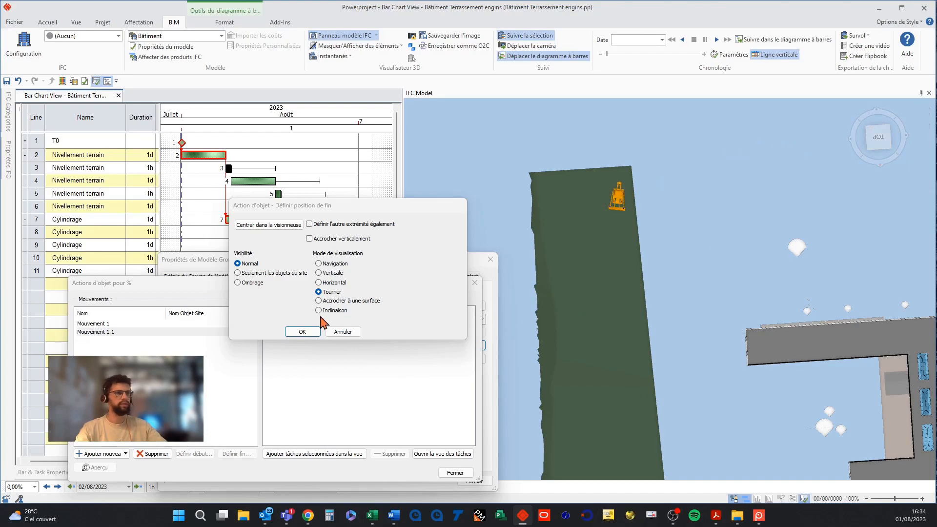
pyautogui.click(310, 333)
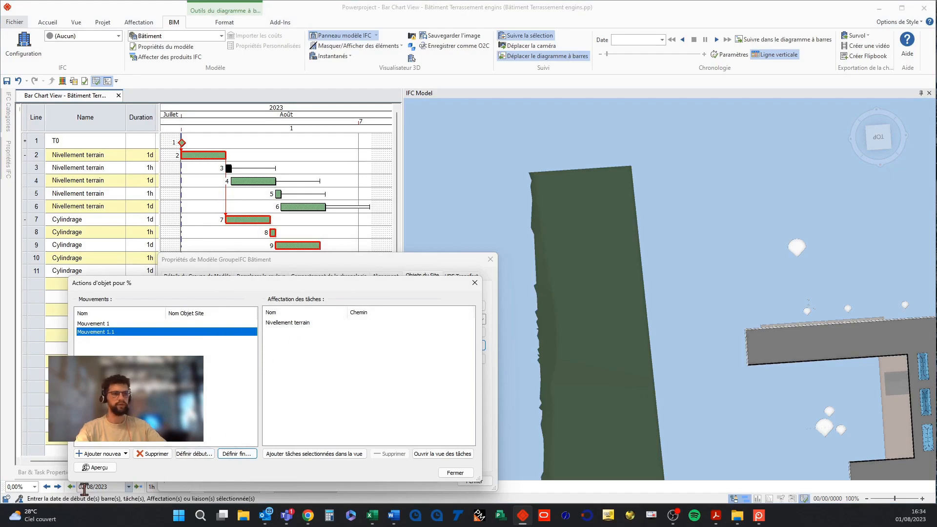
pyautogui.click(96, 467)
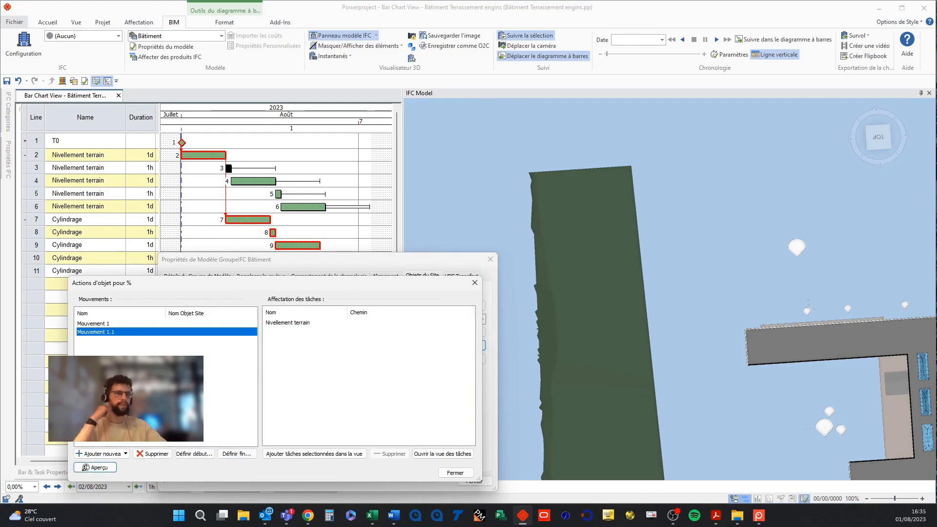
# Add a following action Mouvement 1.2 after Mouvement 1.1 and assign the line 4 Nivellement terrain task to it.
pyautogui.click(251, 182)
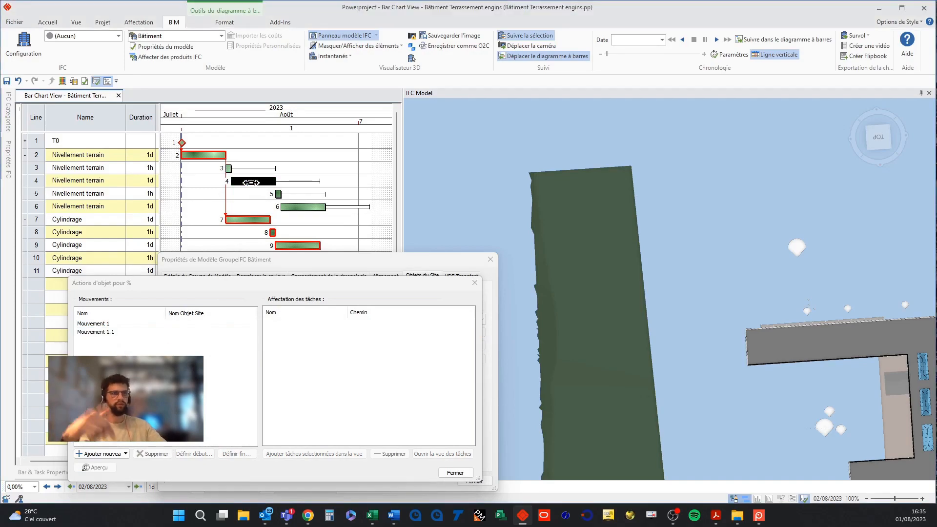
pyautogui.click(105, 333)
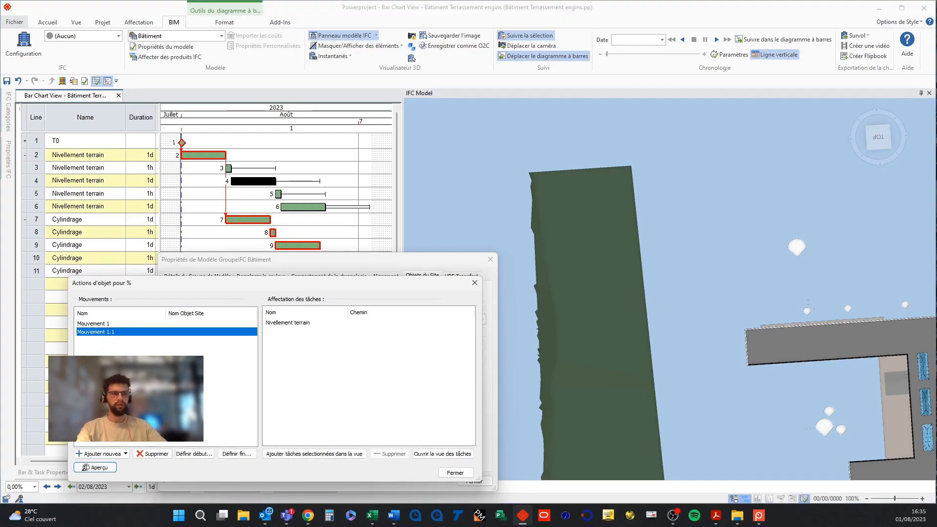
pyautogui.click(117, 454)
pyautogui.click(129, 453)
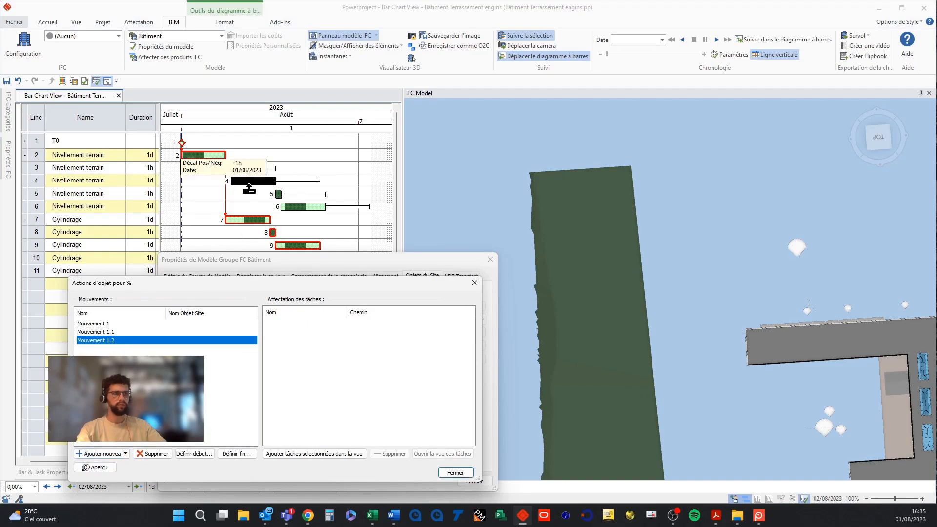
pyautogui.click(303, 454)
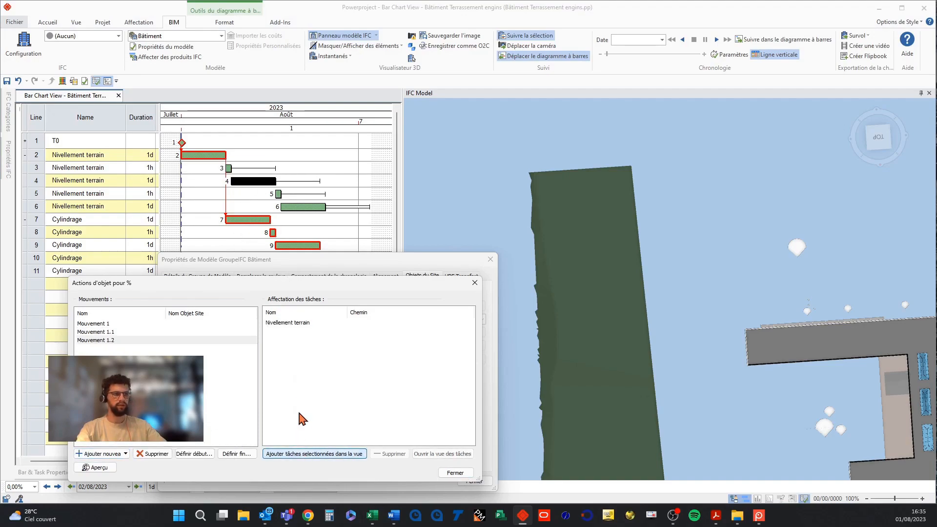
# Set Mouvement 1.2's start position, set its end in Horizontal mode back at the strip's lower end, and preview it.
pyautogui.click(200, 455)
pyautogui.click(309, 334)
pyautogui.moveTo(674, 382); pyautogui.dragTo(680, 301, button='middle')
pyautogui.scroll(-2, 679, 288)
pyautogui.scroll(-2, 680, 269)
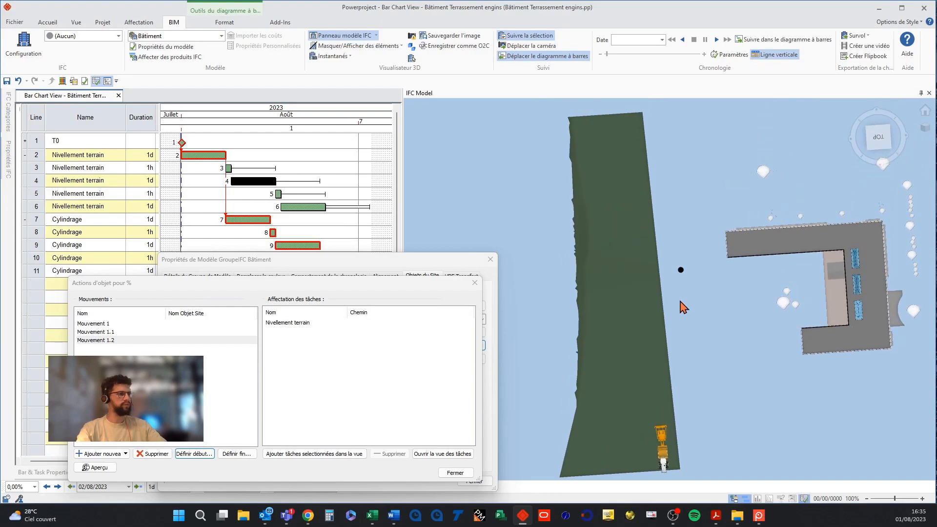
pyautogui.click(237, 454)
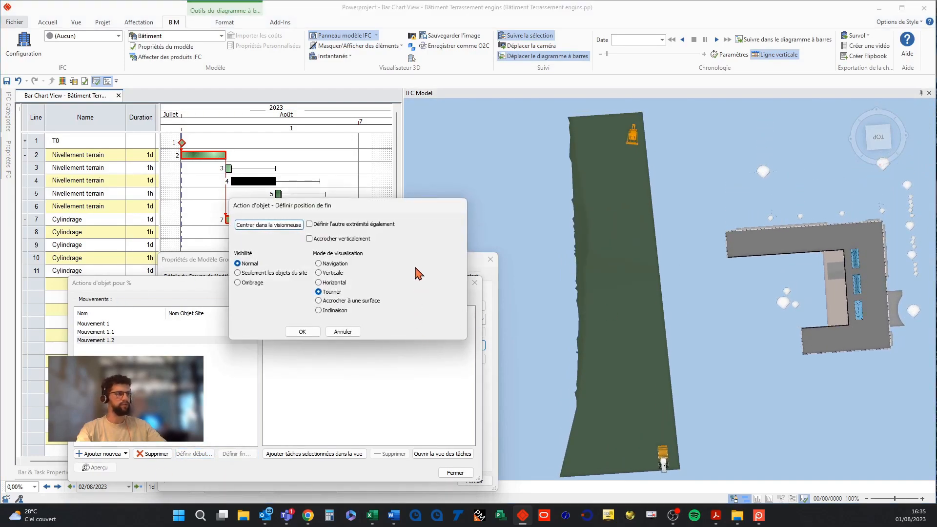
pyautogui.click(337, 283)
pyautogui.moveTo(633, 142); pyautogui.dragTo(626, 448)
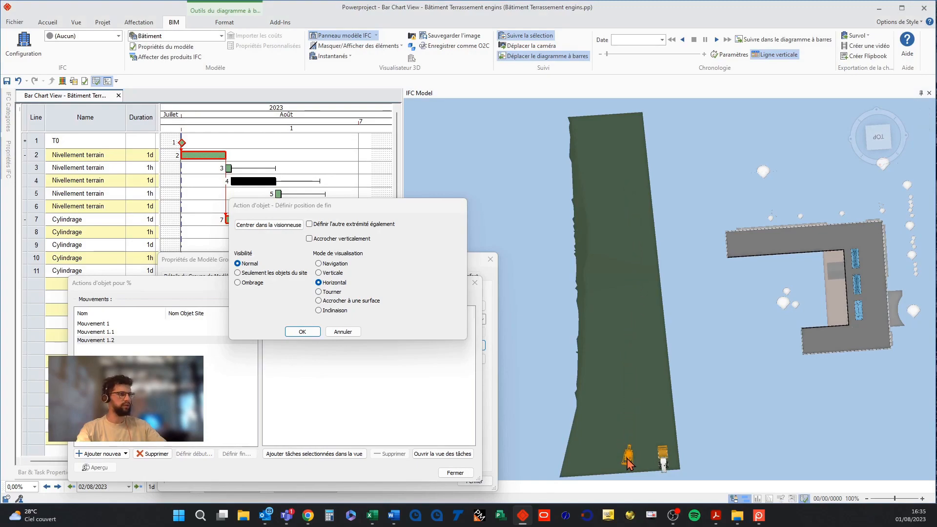
pyautogui.click(299, 332)
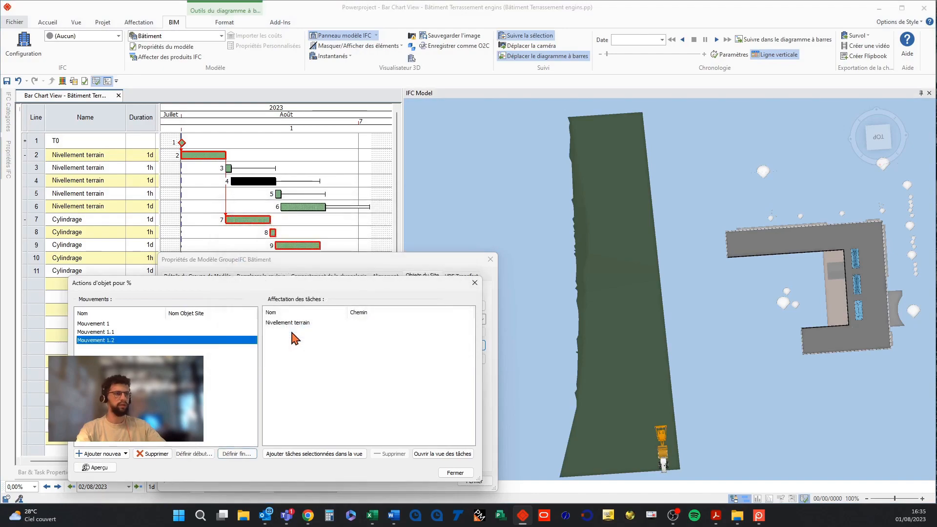
pyautogui.click(96, 467)
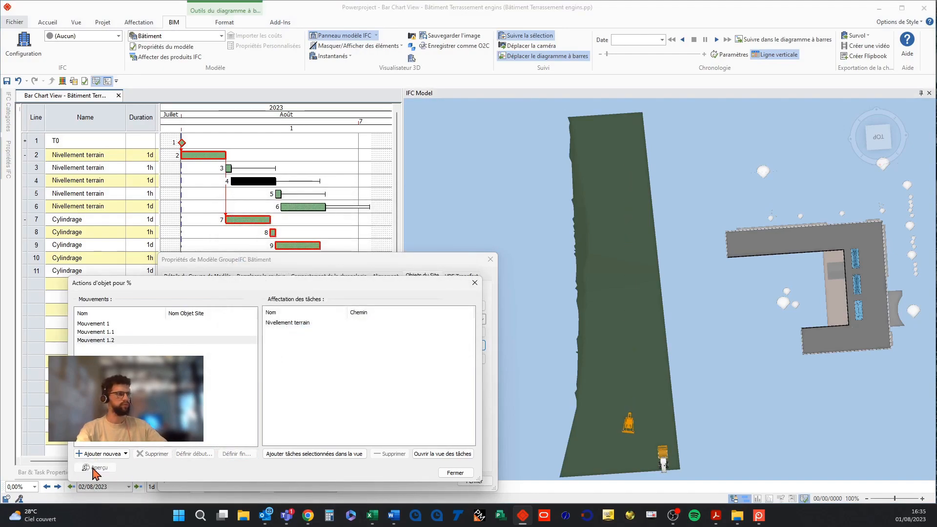
# Add a following action Mouvement 1.3 after Mouvement 1.2 and assign the line 5 Nivellement terrain task to it.
pyautogui.click(123, 341)
pyautogui.click(276, 193)
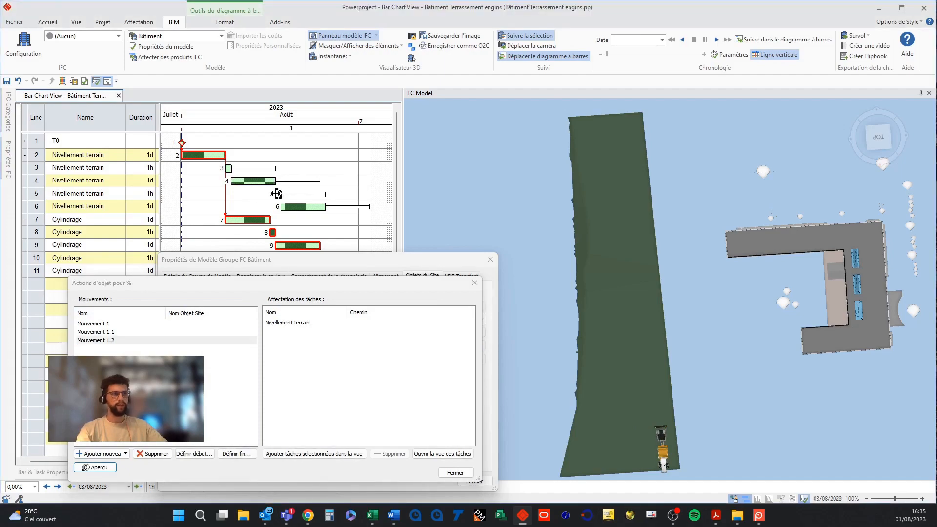
pyautogui.click(113, 344)
pyautogui.click(100, 454)
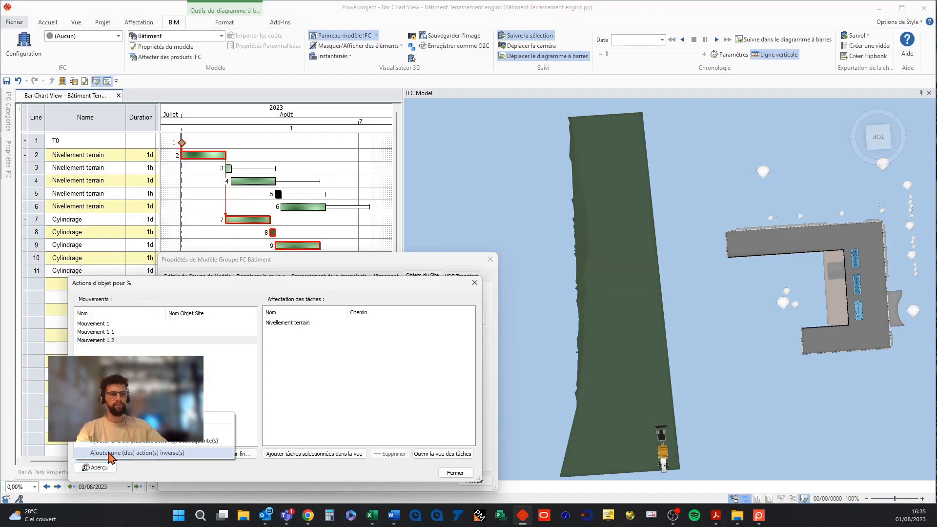
pyautogui.click(108, 442)
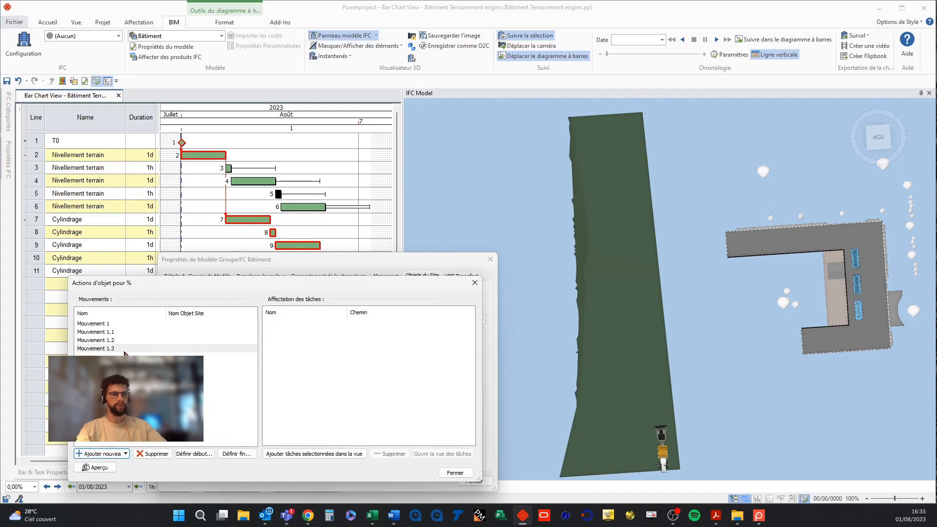
pyautogui.click(303, 455)
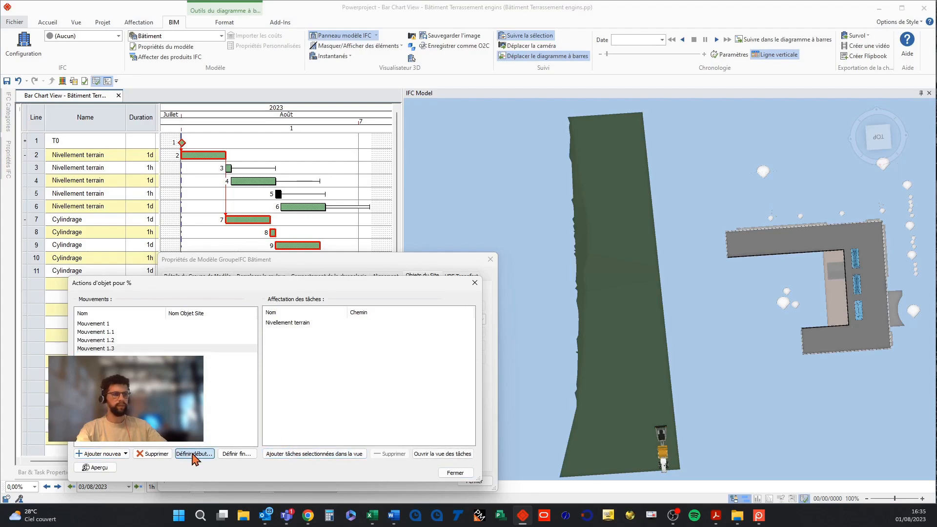
# Set Mouvement 1.3's start position, set its end in Tourner mode by rotating the machine around, and preview it.
pyautogui.click(194, 454)
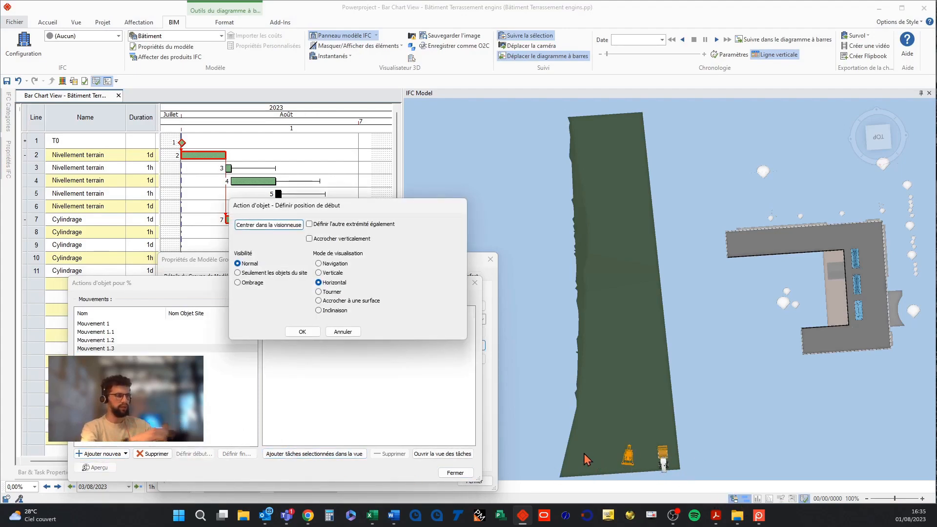
pyautogui.click(303, 332)
pyautogui.click(237, 454)
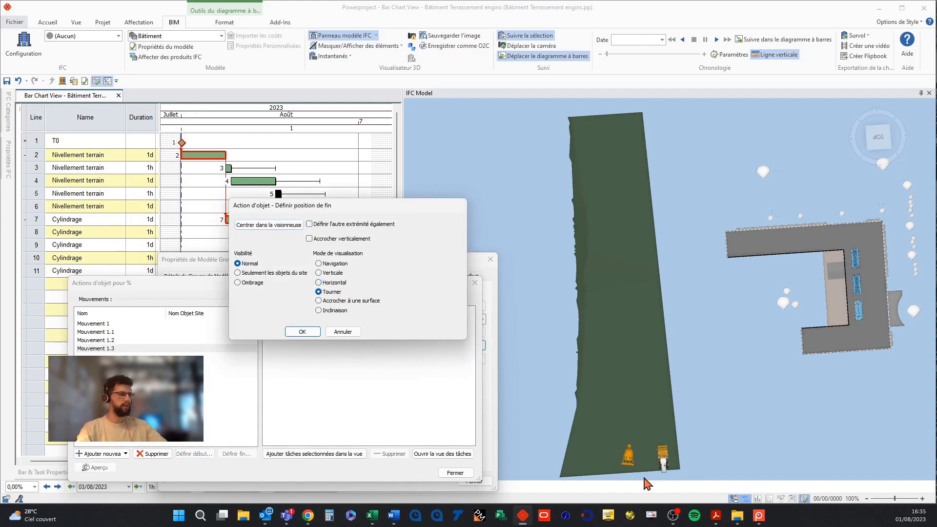
pyautogui.moveTo(631, 462)
pyautogui.mouseDown()
pyautogui.moveTo(581, 472)
pyautogui.moveTo(475, 436)
pyautogui.mouseUp()
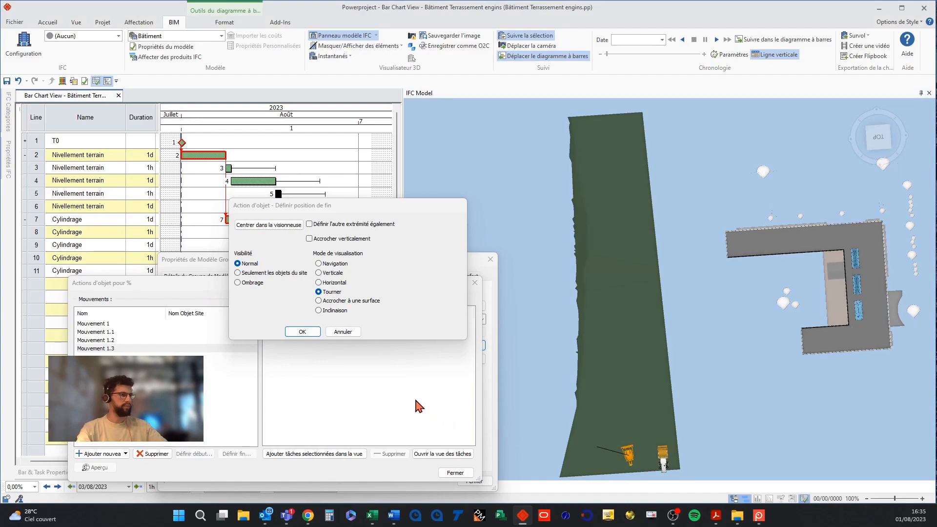
pyautogui.click(302, 333)
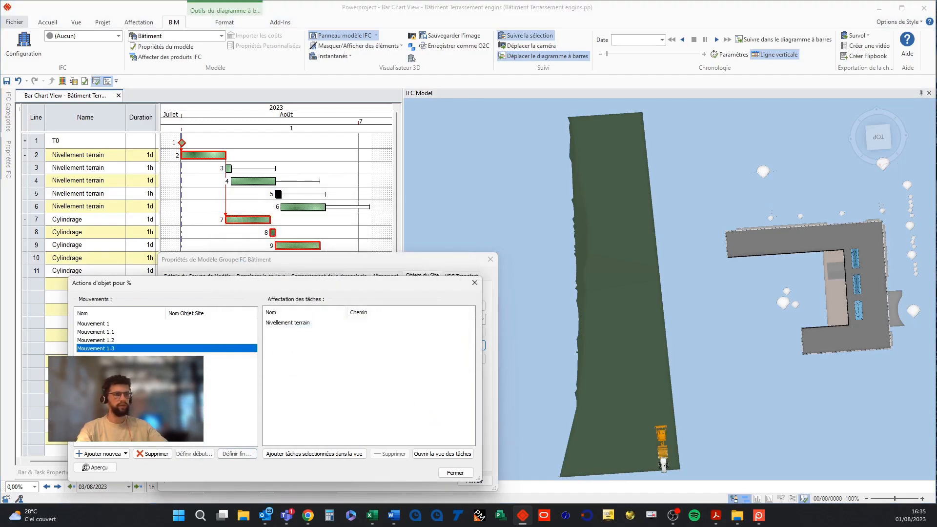
pyautogui.click(94, 467)
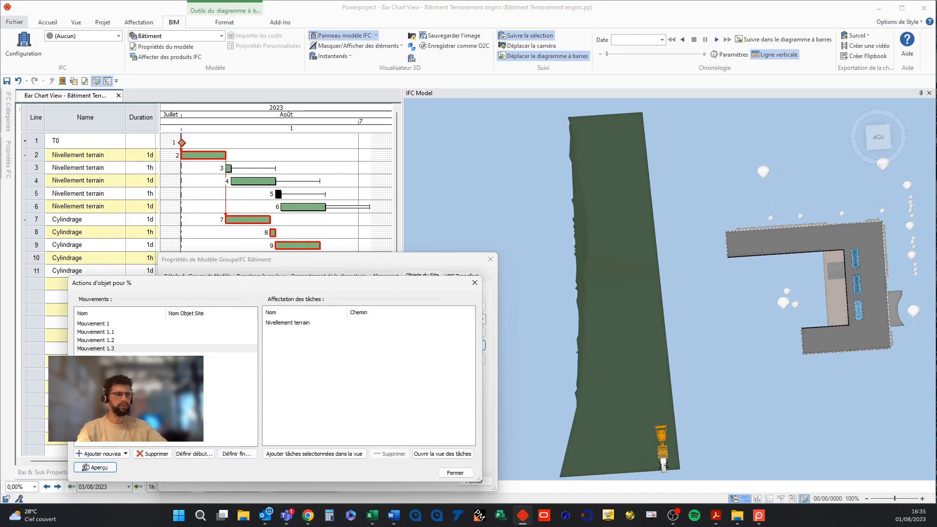
# Add another following action after Mouvement 1.3 and assign the line 6 Nivellement terrain task to it.
pyautogui.click(300, 205)
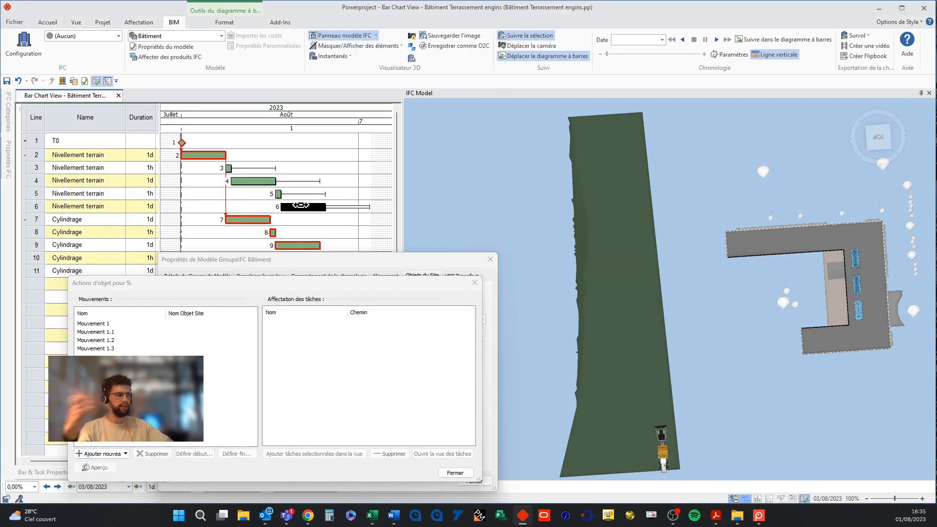
pyautogui.click(110, 348)
pyautogui.click(120, 454)
pyautogui.click(116, 453)
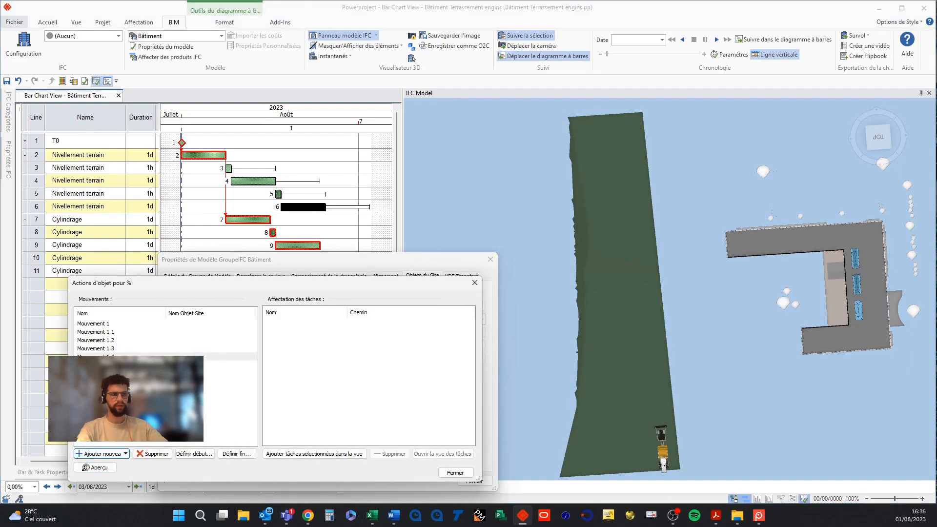
pyautogui.click(312, 454)
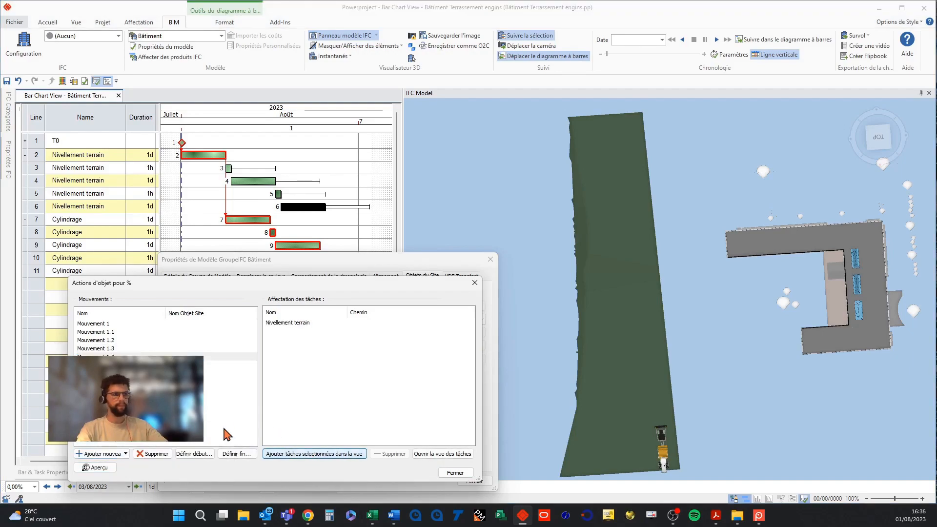
# Set the new action's start position, set its end in Horizontal mode at the strip's far end, preview it and close both dialogs.
pyautogui.click(194, 454)
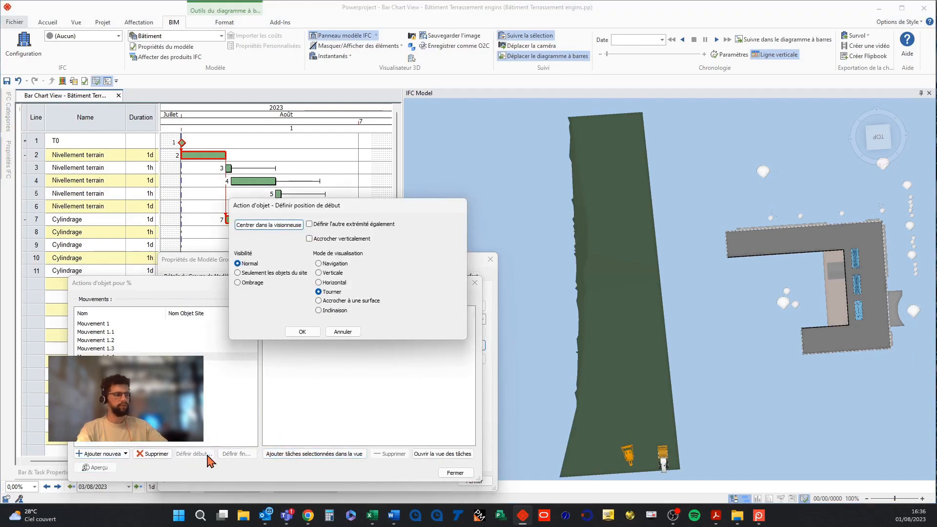
pyautogui.click(302, 332)
pyautogui.click(236, 454)
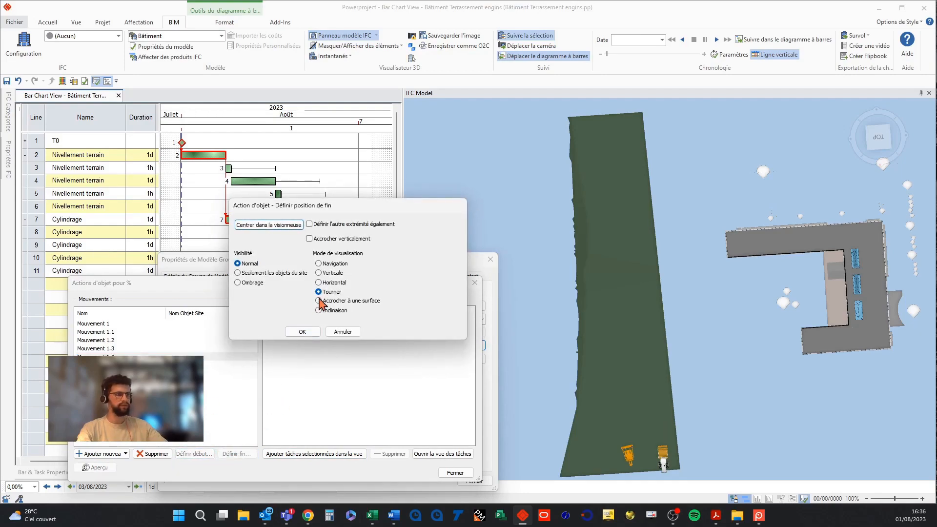
pyautogui.click(319, 284)
pyautogui.moveTo(635, 460); pyautogui.dragTo(584, 139)
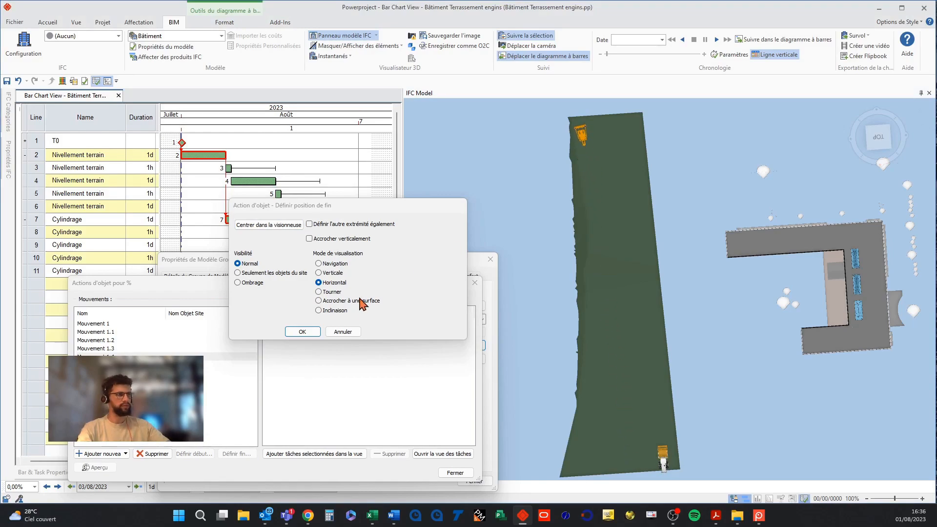
pyautogui.click(305, 332)
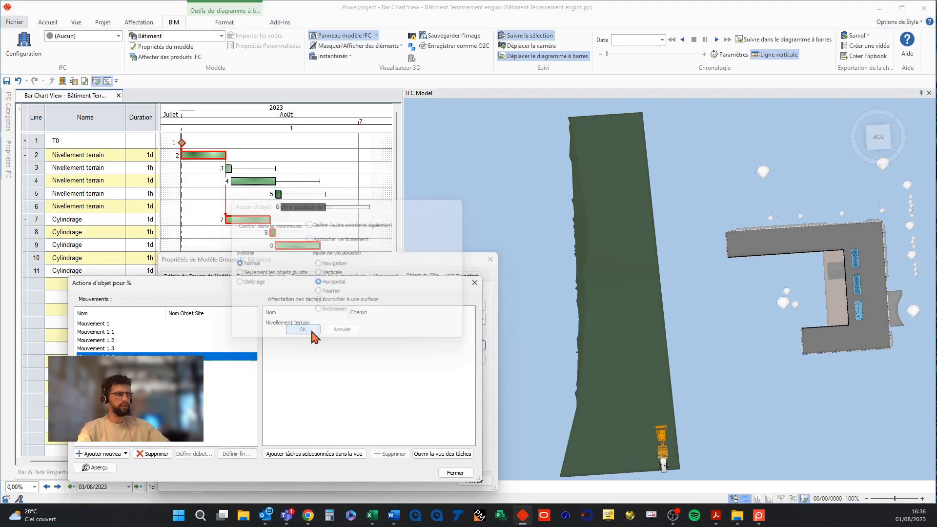
pyautogui.click(85, 470)
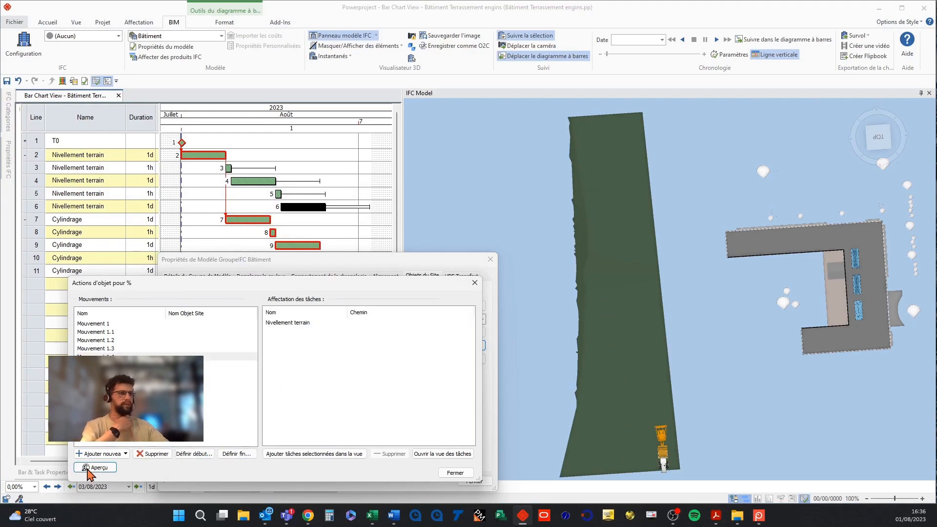
pyautogui.click(450, 474)
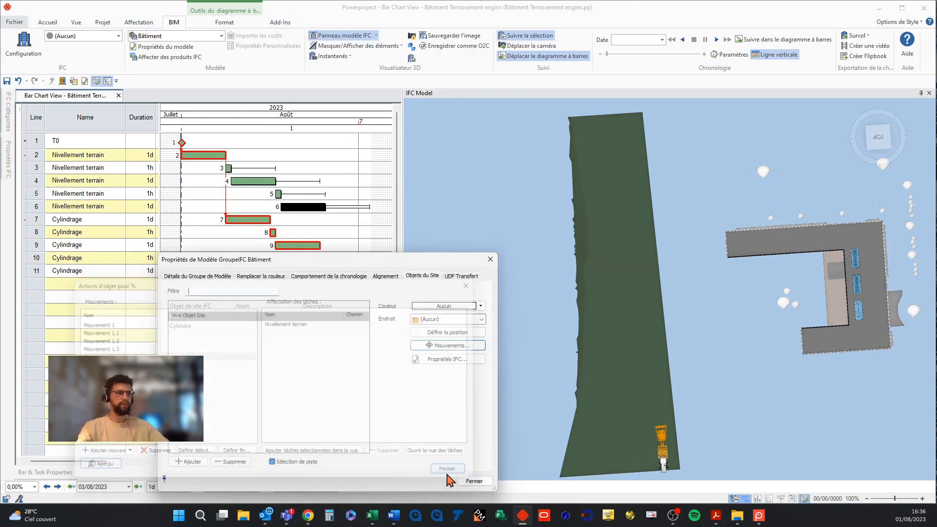
pyautogui.click(472, 480)
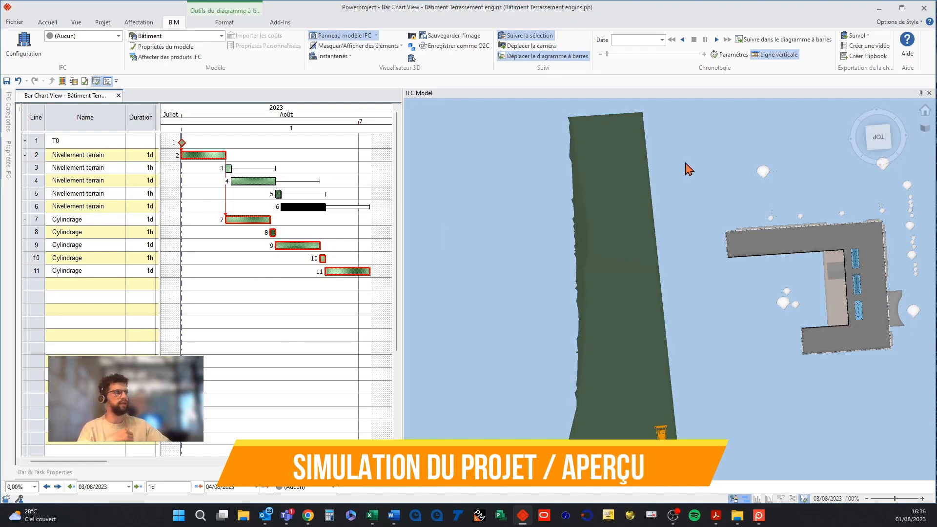
# Play and stop the 4D timeline simulation, and hide the ground surface in the 3D view.
pyautogui.click(716, 40)
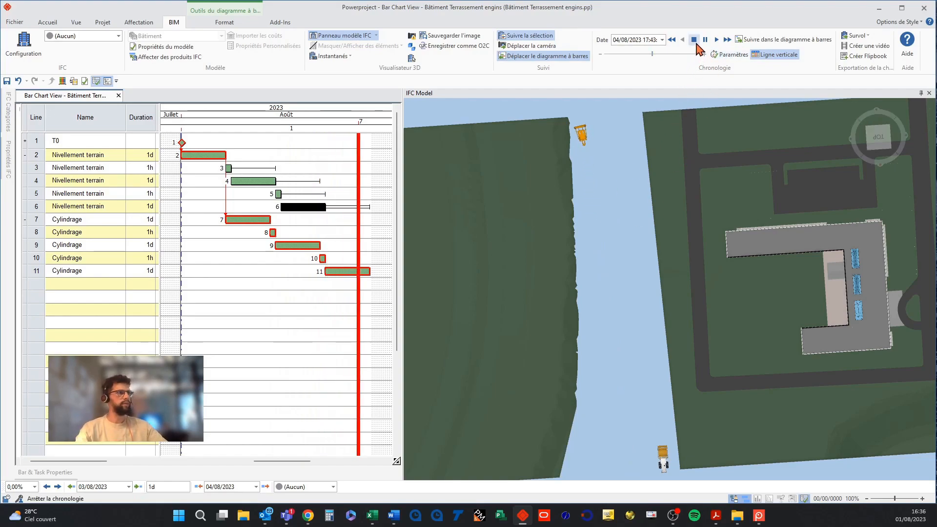
pyautogui.click(695, 41)
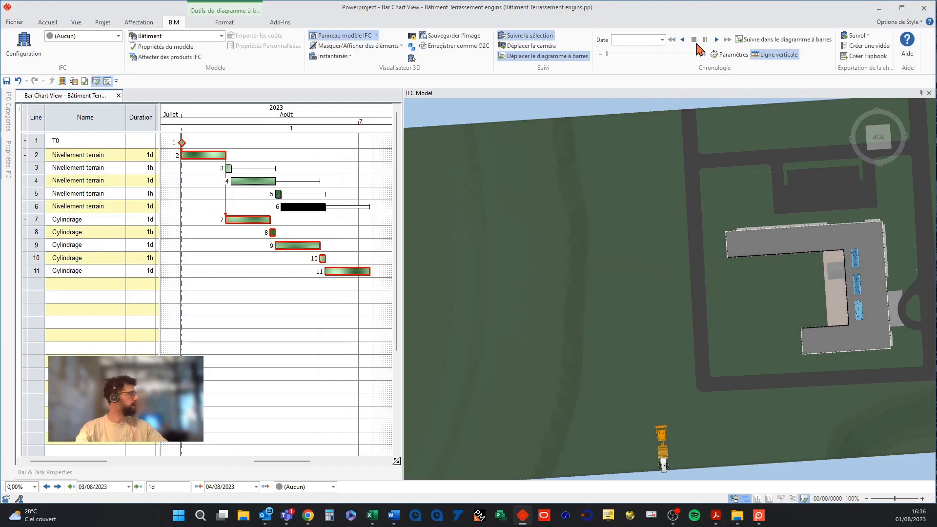
pyautogui.click(469, 220)
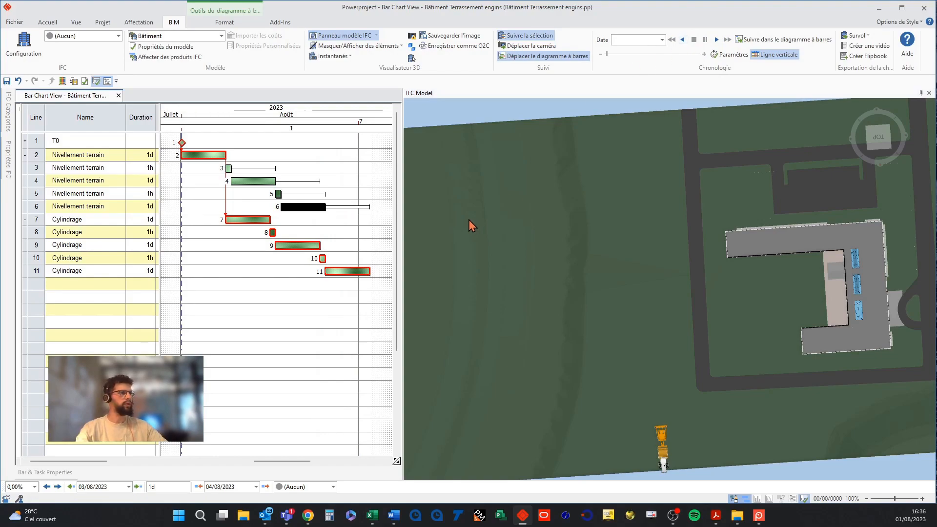
pyautogui.rightClick(471, 225)
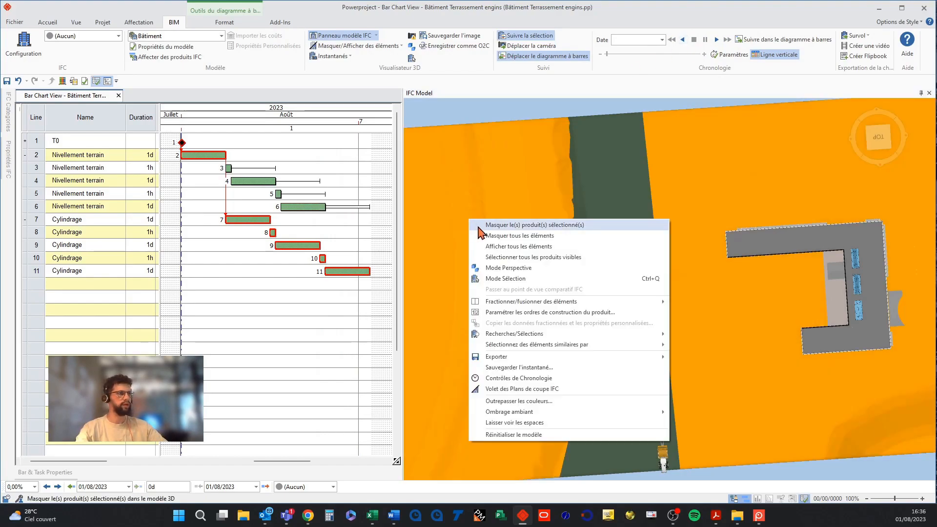
pyautogui.click(481, 236)
pyautogui.moveTo(541, 344); pyautogui.dragTo(534, 341, button='middle')
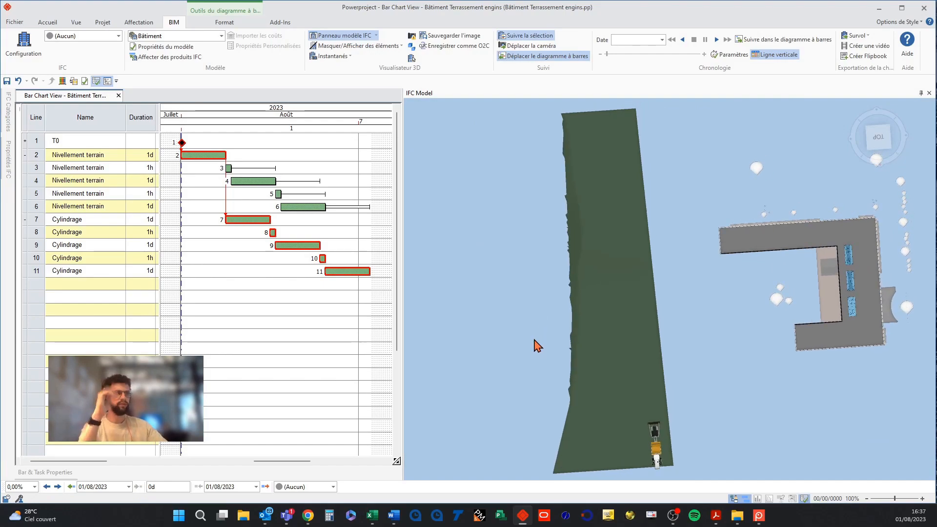
# With the line 7 Cylindrage task selected, open the Cylindre site object's movements and add a new action.
pyautogui.click(243, 220)
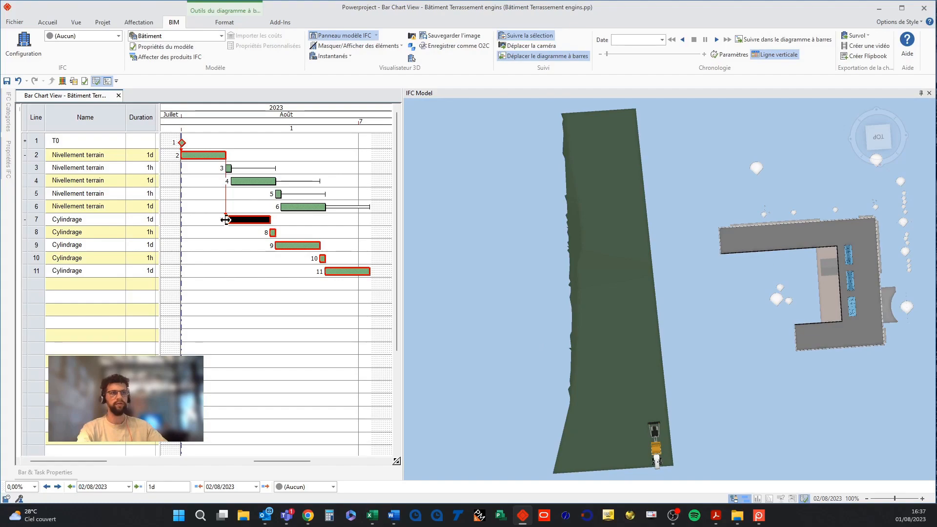
pyautogui.click(140, 50)
pyautogui.click(422, 276)
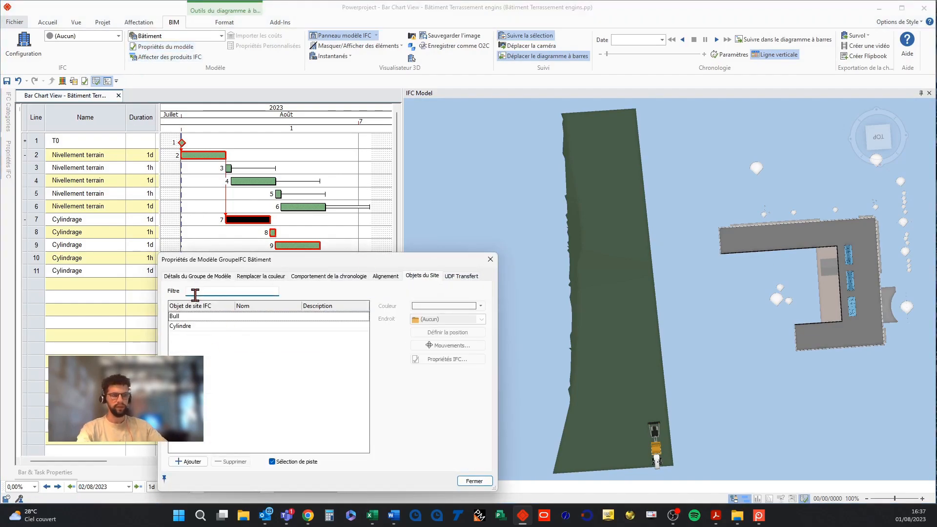
pyautogui.click(190, 327)
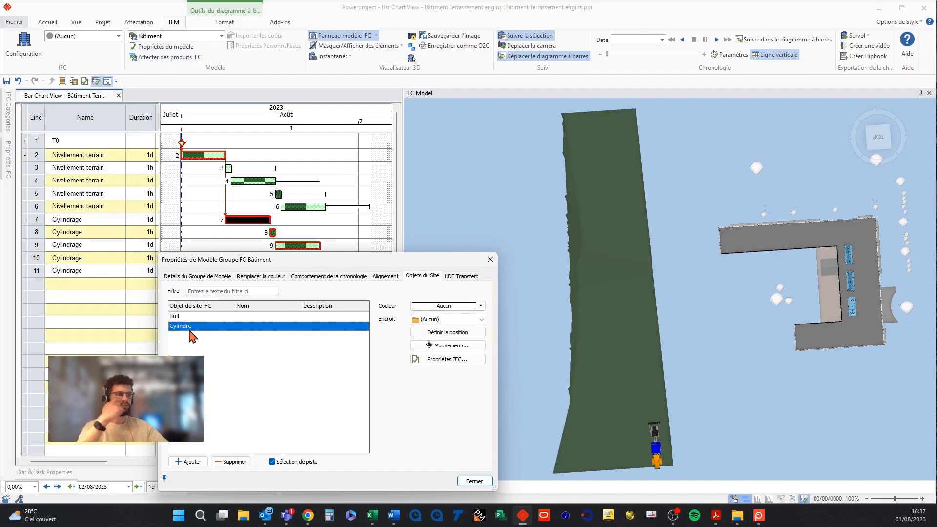
pyautogui.click(452, 346)
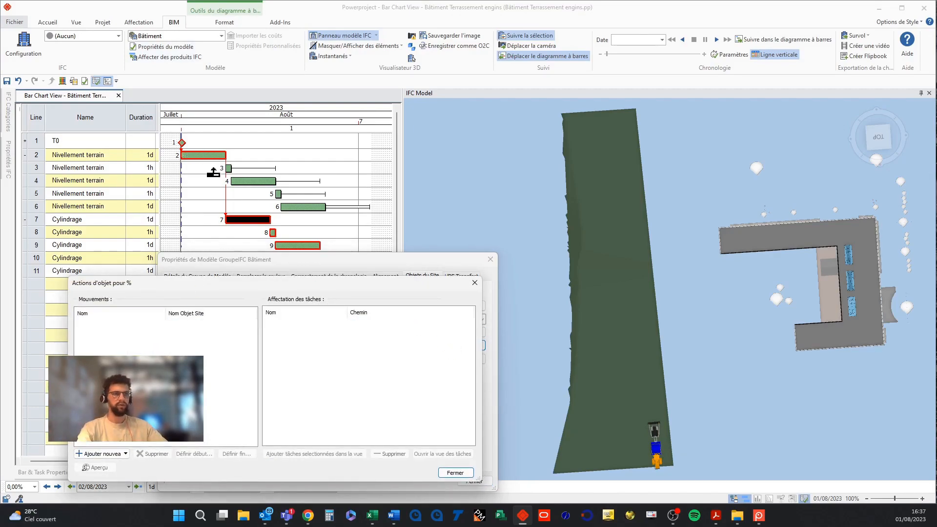
pyautogui.click(126, 455)
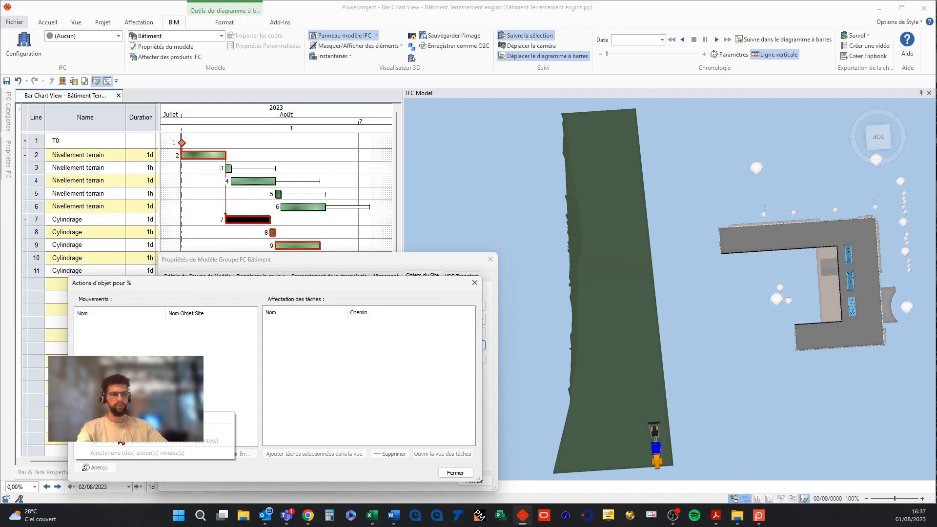
pyautogui.click(119, 419)
pyautogui.click(104, 325)
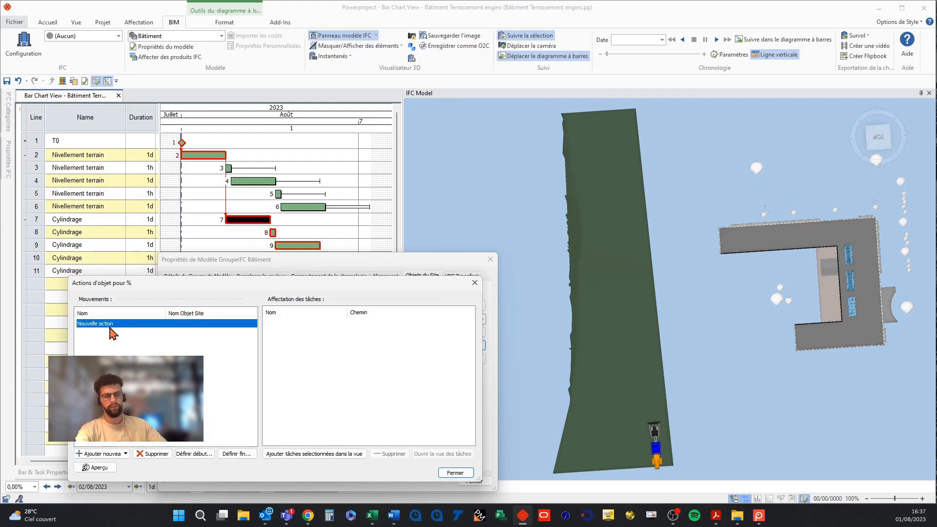
# Rename the new action as Mouvement 1.
pyautogui.click(110, 326)
pyautogui.write('Mouvem')
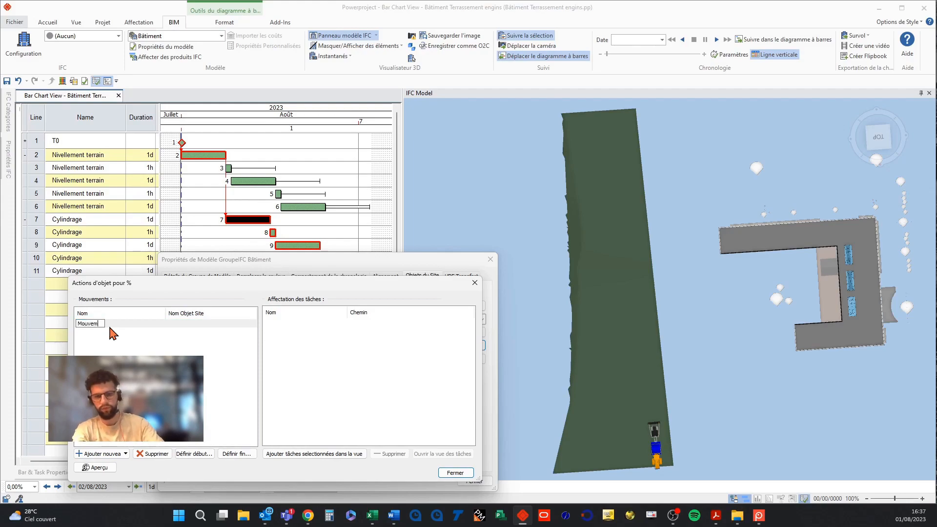
pyautogui.write('ent 1')
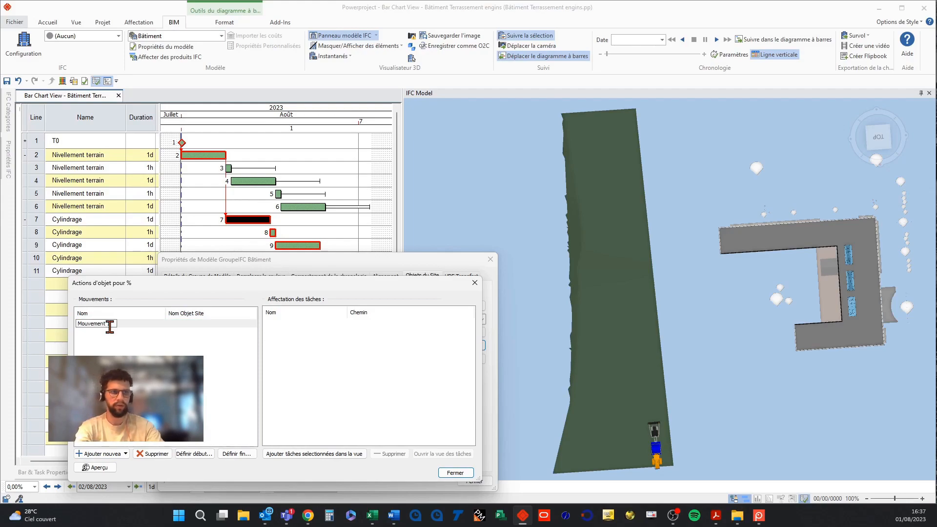
pyautogui.press('Return')
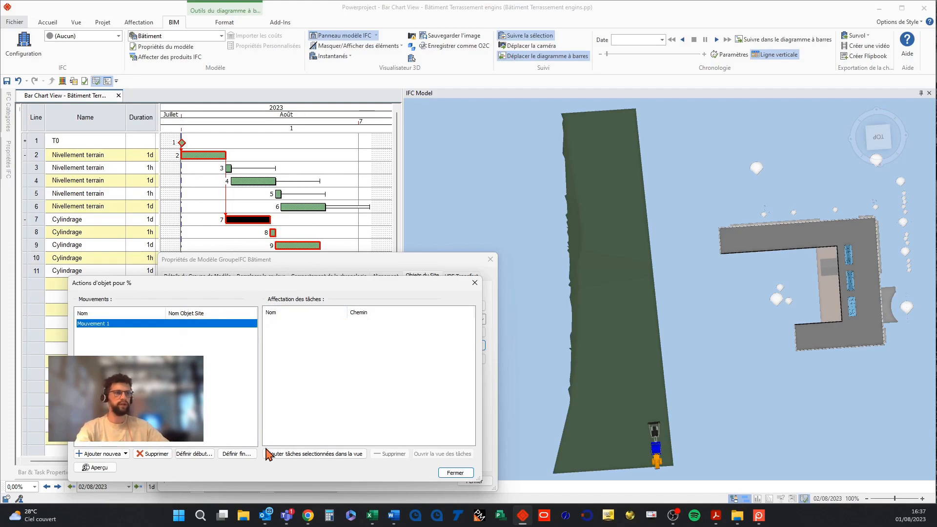
# Assign the selected line 7 Cylindrage task to Mouvement 1 and set its end position at the strip's far end.
pyautogui.click(268, 455)
pyautogui.click(228, 455)
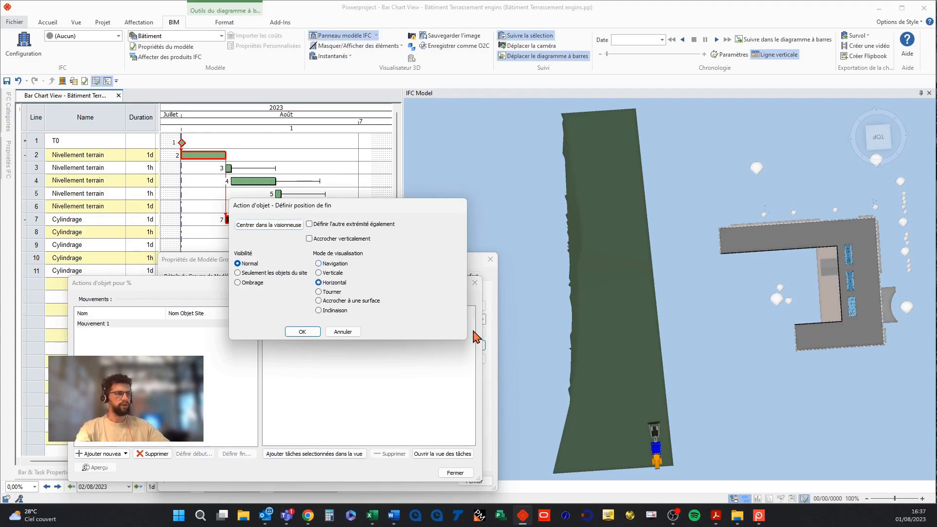
pyautogui.moveTo(657, 458); pyautogui.dragTo(628, 134)
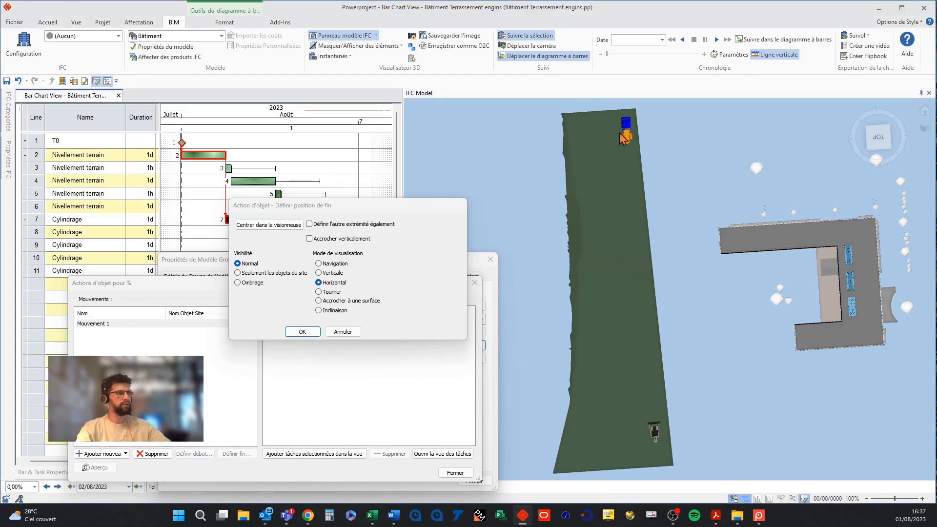
pyautogui.click(303, 332)
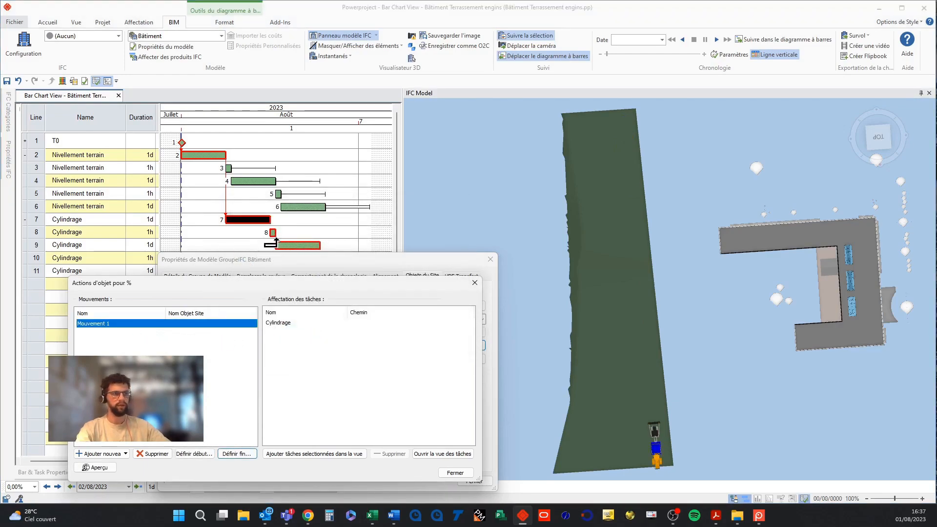
# With the line 8 Cylindrage task selected, add a following action and assign that task to it.
pyautogui.click(272, 232)
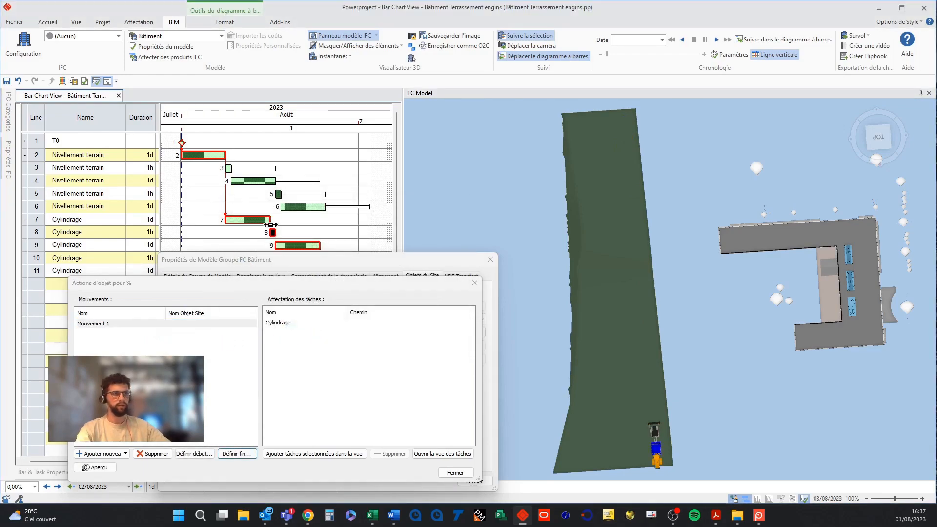
pyautogui.click(114, 453)
pyautogui.click(125, 440)
pyautogui.click(306, 454)
# Set the Mouvement 1.5 end position by turning the cylinder in Tourner mode.
pyautogui.click(237, 454)
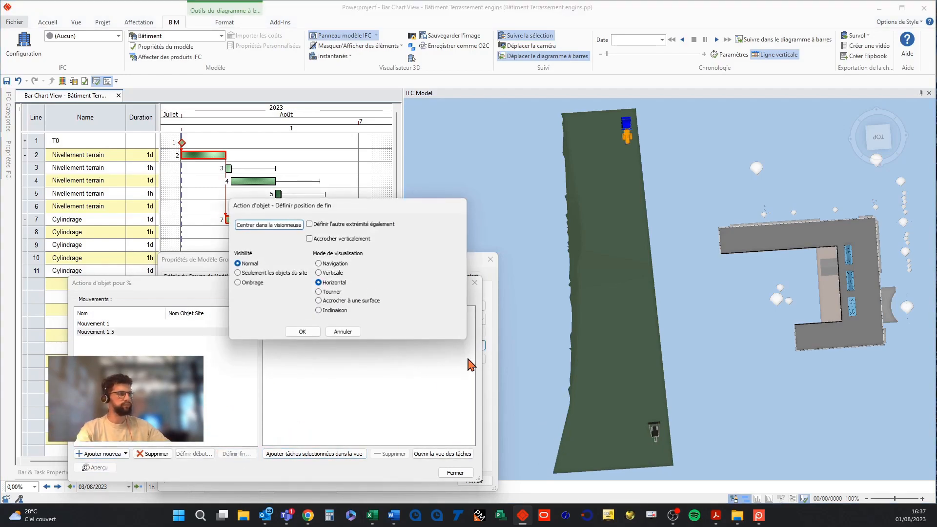
pyautogui.moveTo(630, 137); pyautogui.dragTo(844, 96)
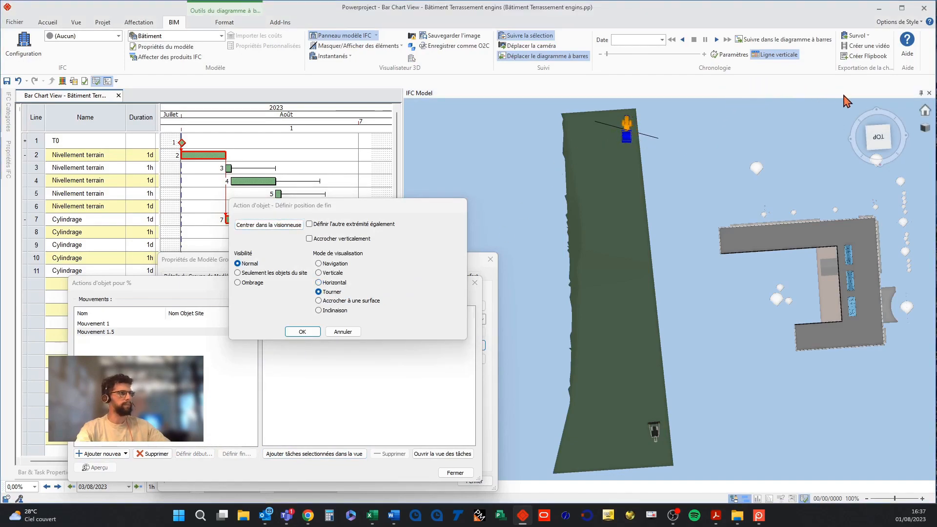
pyautogui.click(307, 332)
# Add a following action Mouvement 1.6 and assign the line 9 Cylindrage task to it.
pyautogui.click(112, 452)
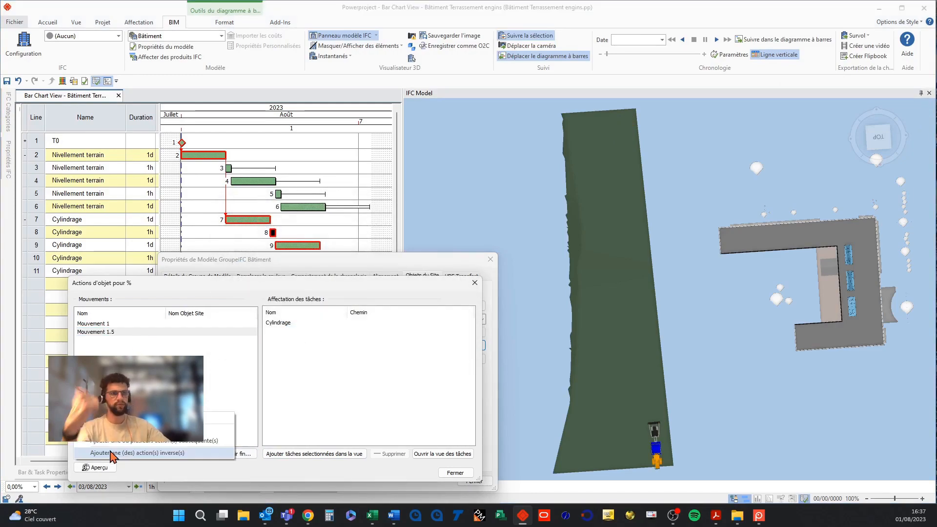
pyautogui.click(117, 431)
pyautogui.click(117, 341)
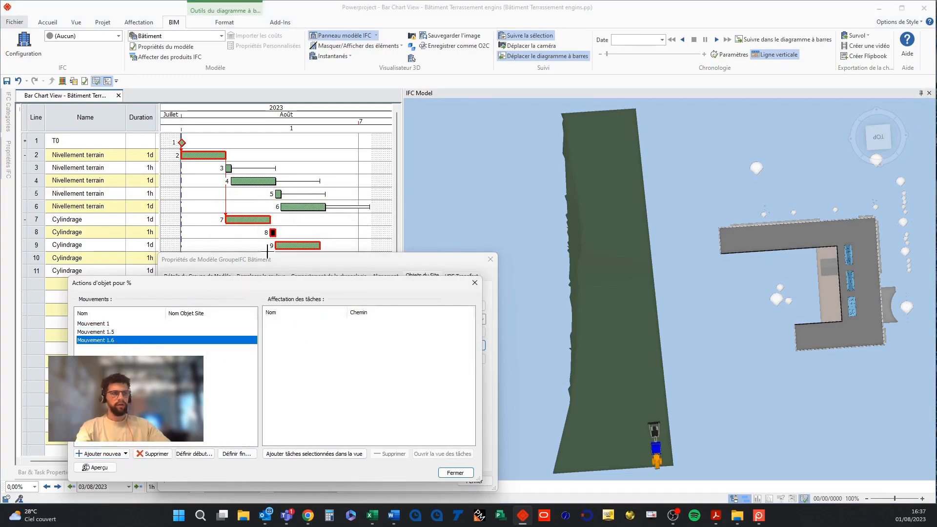
pyautogui.click(287, 245)
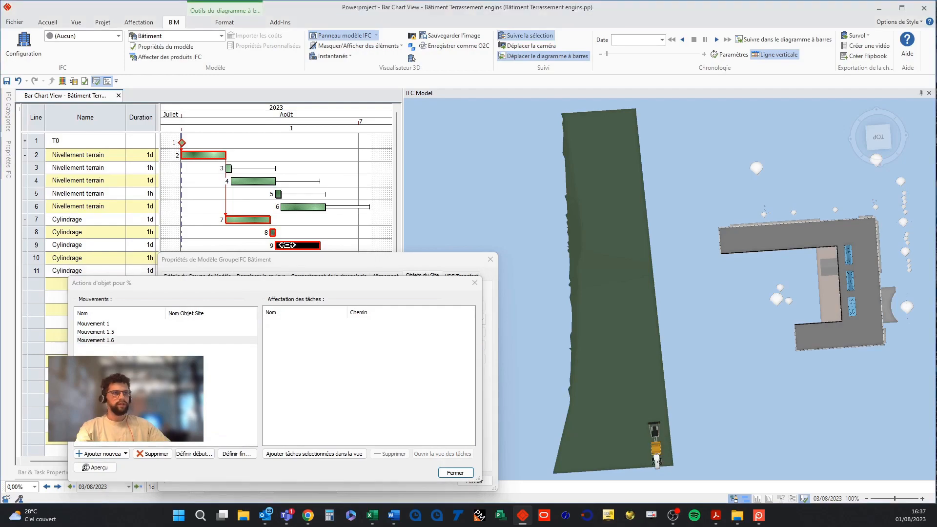
pyautogui.click(299, 454)
# Set the Mouvement 1.6 end in Horizontal mode, moving the cylinder back to the strip's near end.
pyautogui.click(236, 454)
pyautogui.click(333, 283)
pyautogui.moveTo(625, 131); pyautogui.dragTo(624, 436)
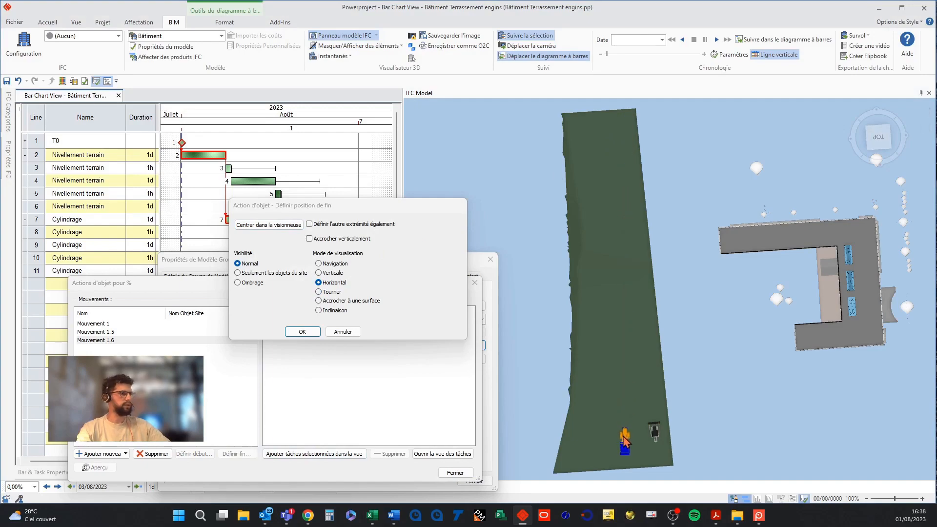
pyautogui.click(303, 331)
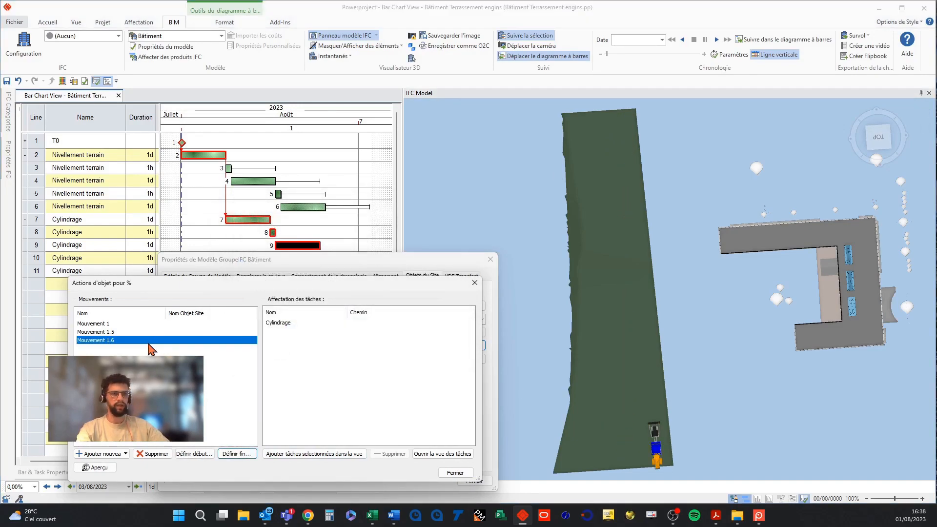
# Add another following action and assign the line 10 Cylindrage task to it.
pyautogui.moveTo(300, 253); pyautogui.dragTo(308, 304)
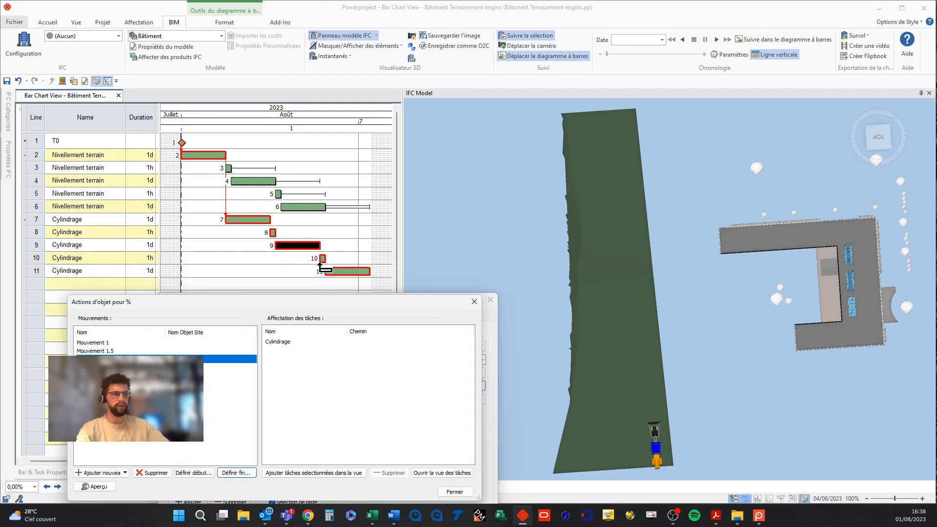
pyautogui.click(105, 472)
pyautogui.click(108, 461)
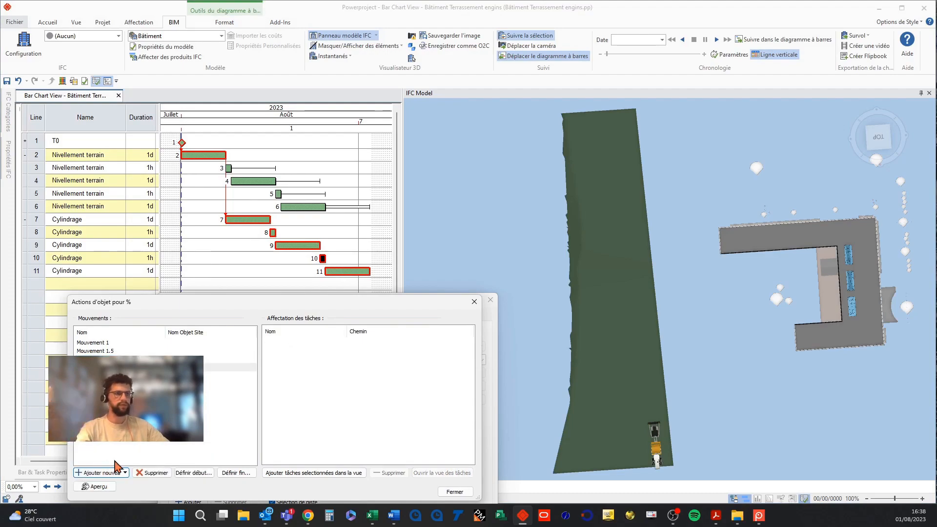
pyautogui.click(300, 473)
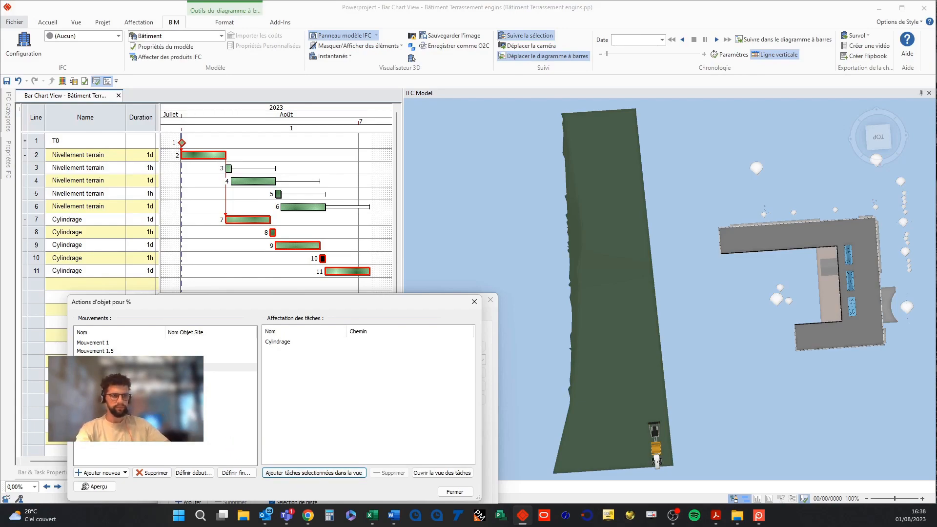
# Confirm the new action's start position and set its end by turning the cylinder in Tourner mode.
pyautogui.click(192, 474)
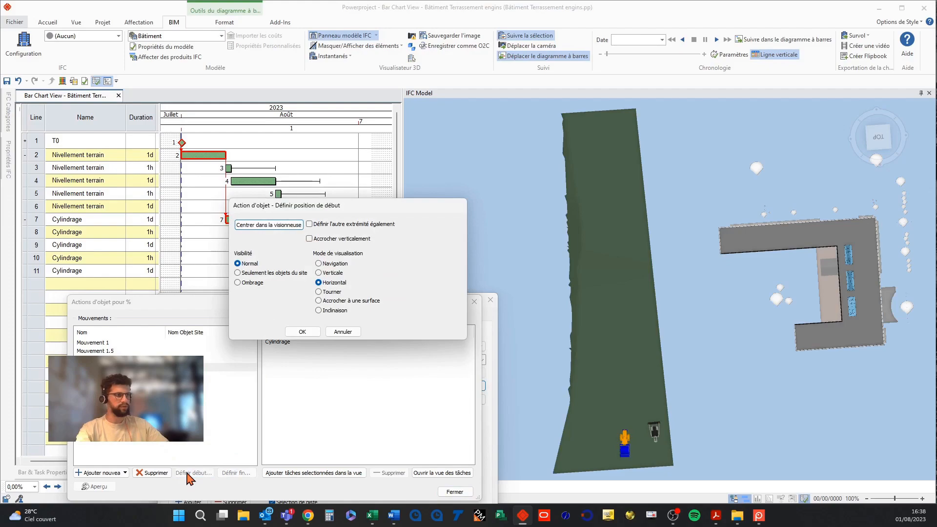
pyautogui.click(302, 332)
pyautogui.click(236, 473)
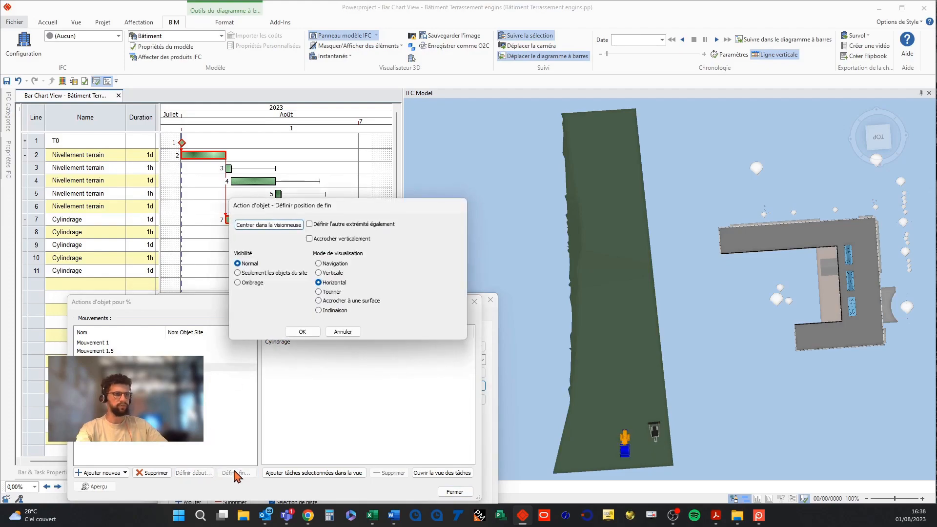
pyautogui.click(333, 292)
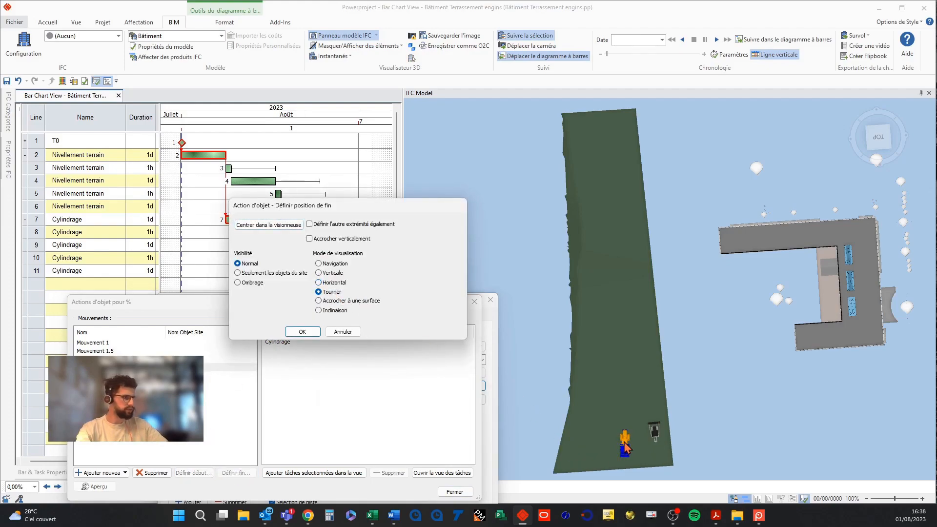
pyautogui.moveTo(625, 444); pyautogui.dragTo(381, 491)
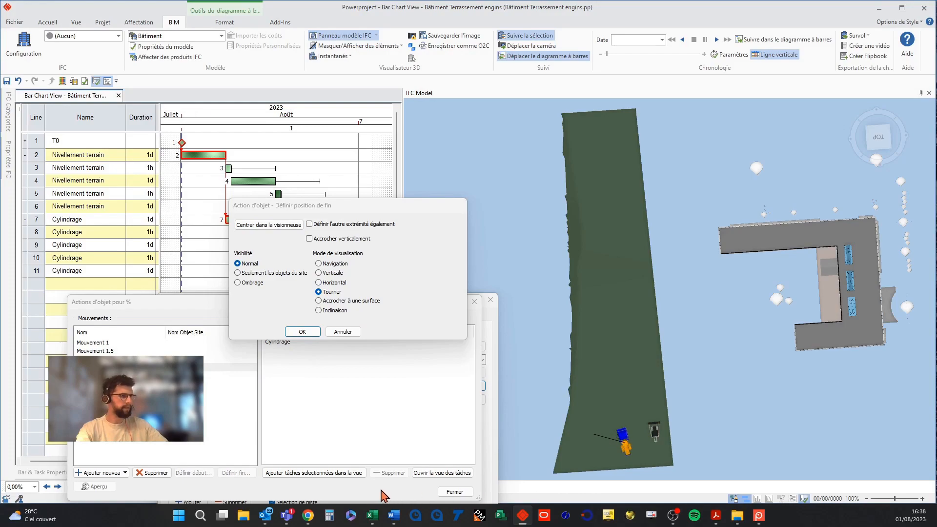
pyautogui.click(303, 332)
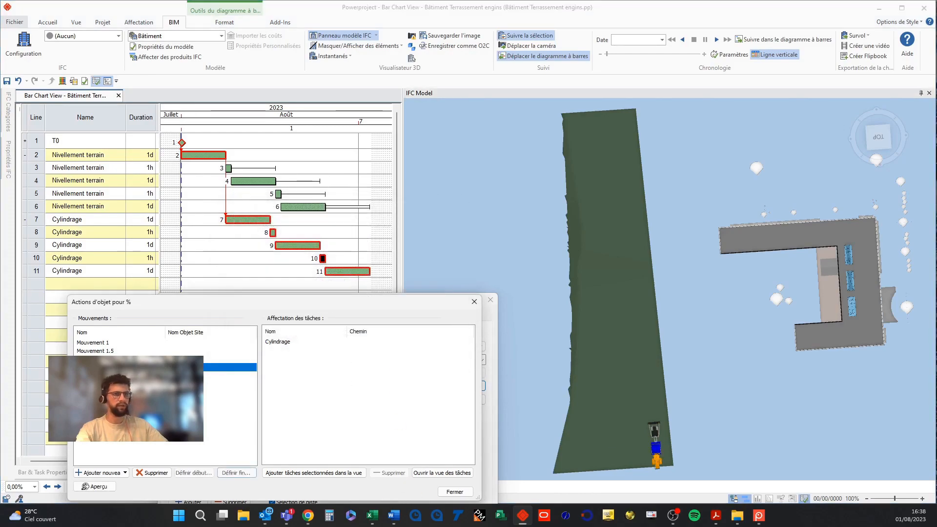
# Add another following action and assign the line 11 Cylindrage task to it.
pyautogui.click(120, 473)
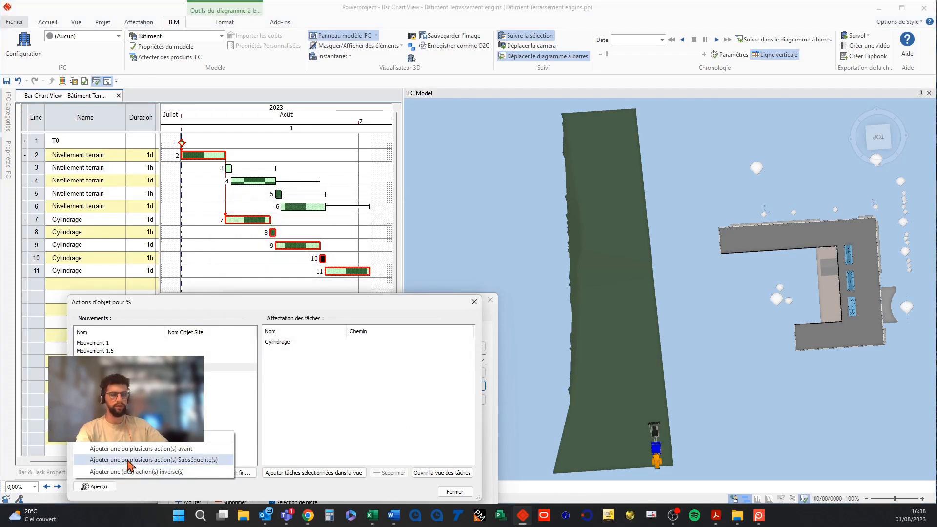
pyautogui.click(128, 460)
pyautogui.click(344, 272)
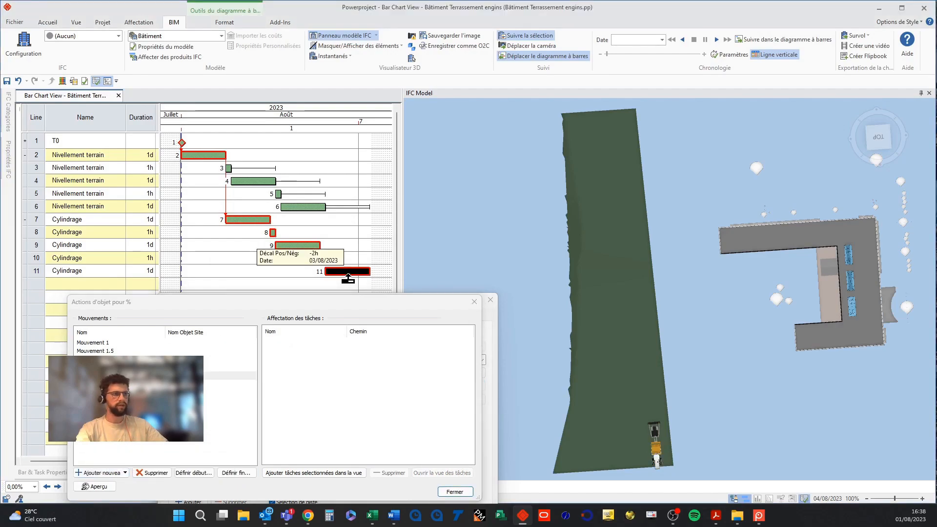
pyautogui.click(303, 474)
# Confirm the action's start and set its end in Horizontal mode near the strip's far end.
pyautogui.click(201, 473)
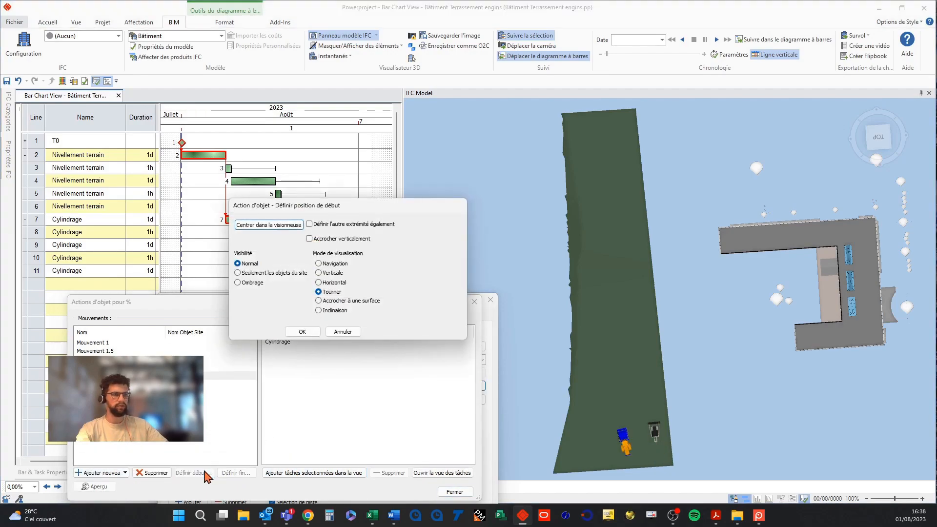
pyautogui.click(302, 332)
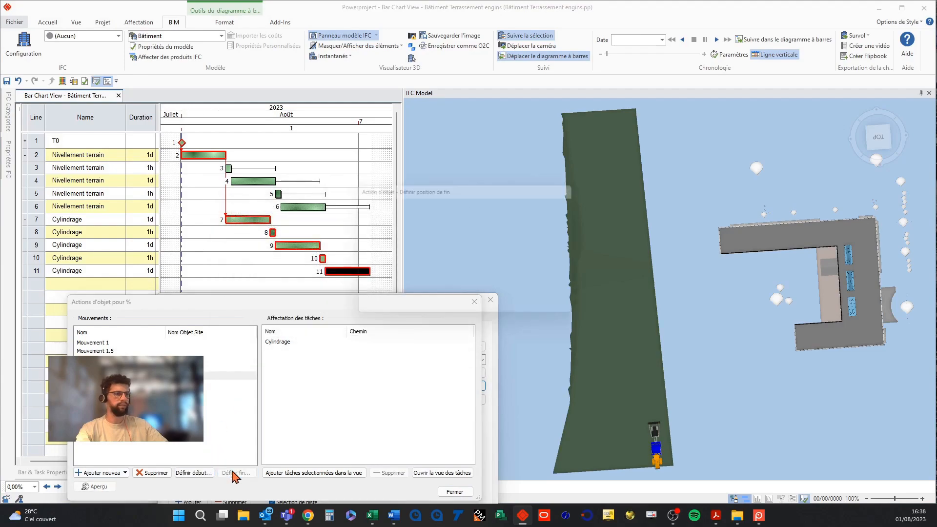
pyautogui.click(236, 473)
pyautogui.click(345, 283)
pyautogui.moveTo(626, 447); pyautogui.dragTo(585, 161)
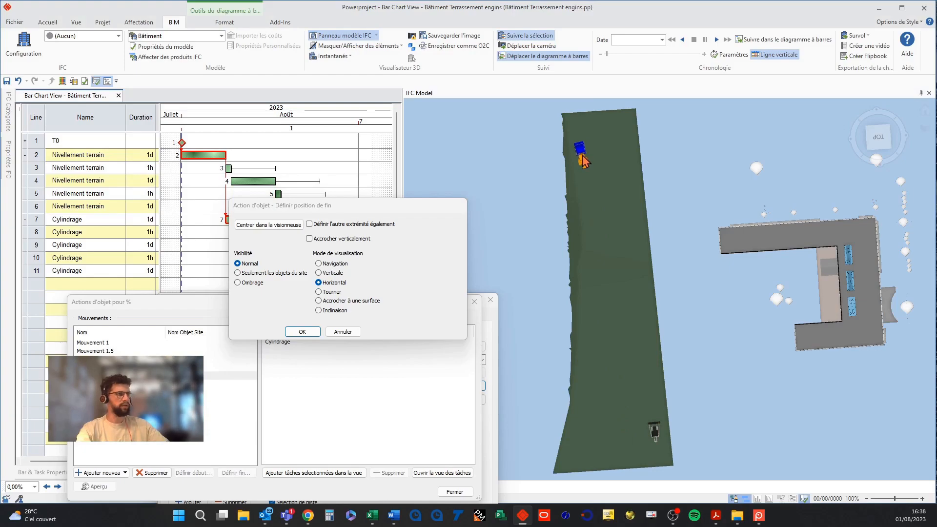
pyautogui.click(315, 333)
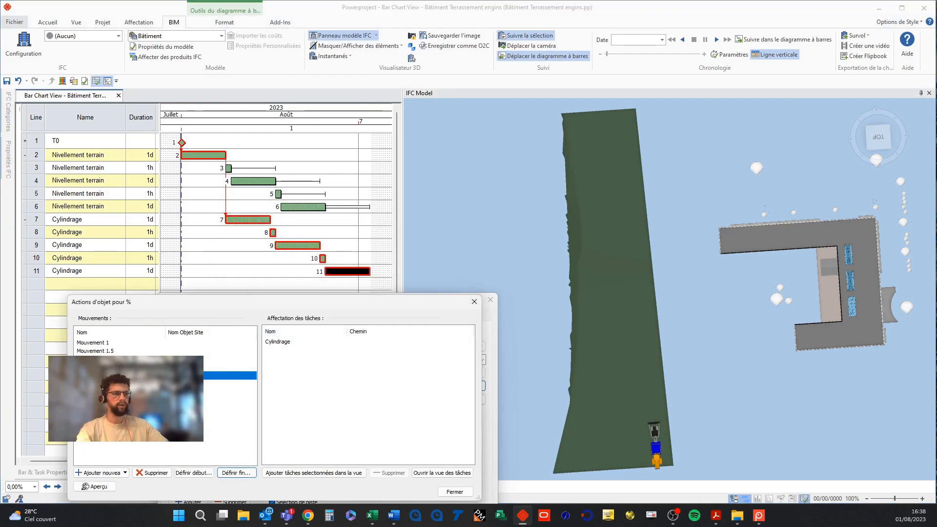
# Preview the cylinder movements, select Mouvement 1 and close both dialogs.
pyautogui.click(100, 487)
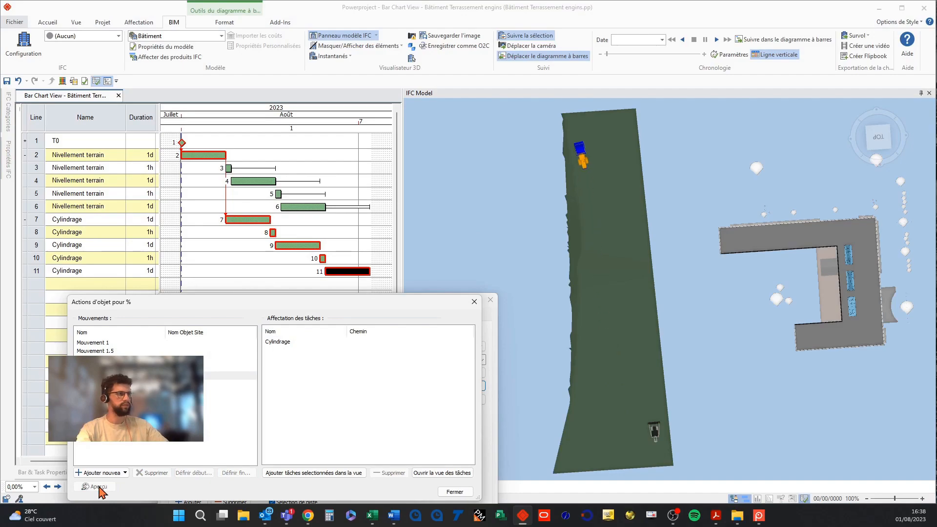
pyautogui.click(100, 367)
pyautogui.click(99, 359)
pyautogui.click(131, 343)
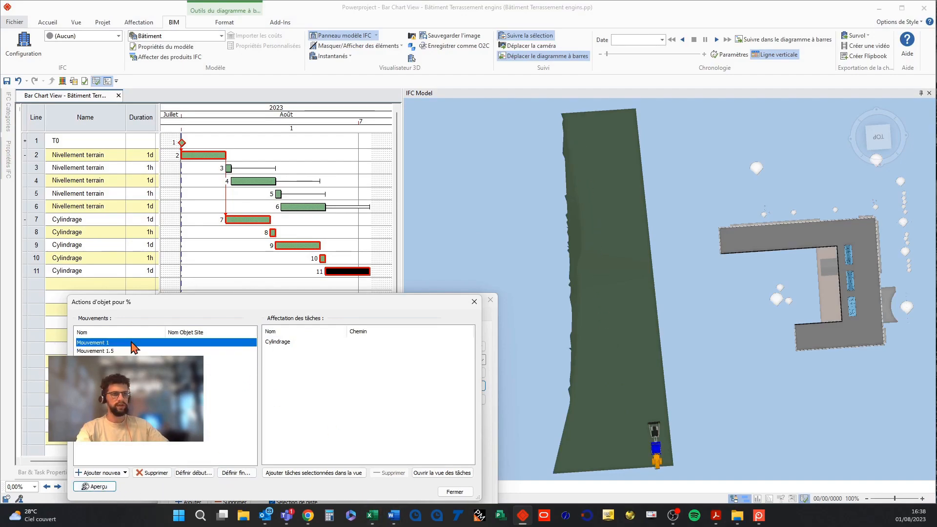
pyautogui.click(455, 492)
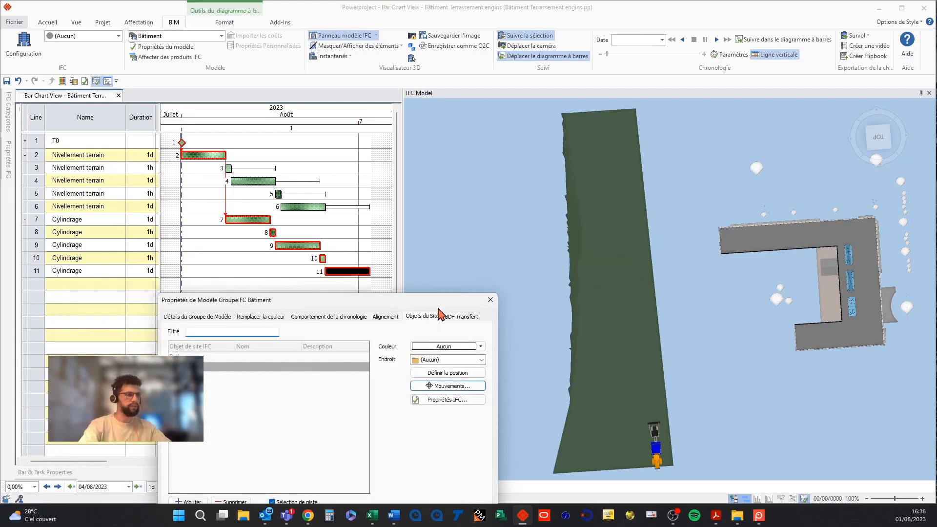
pyautogui.moveTo(441, 304); pyautogui.dragTo(434, 261)
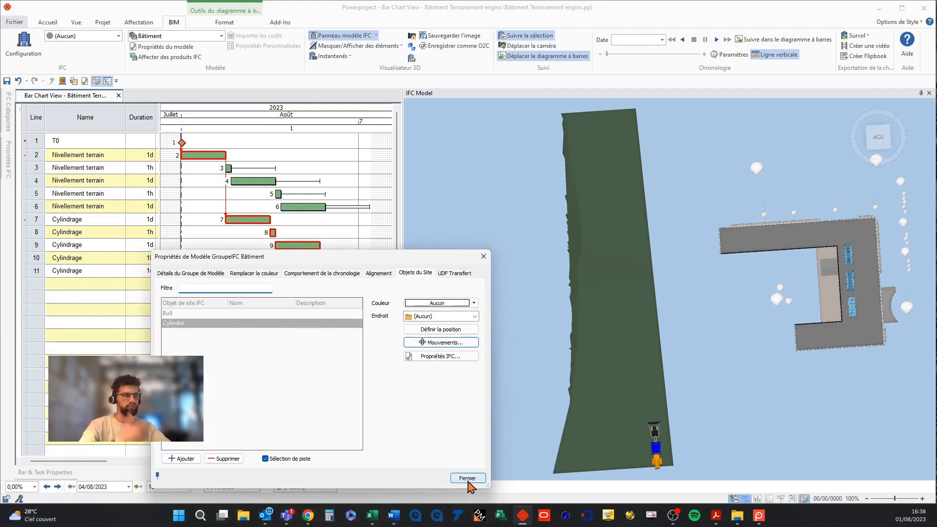
pyautogui.click(467, 478)
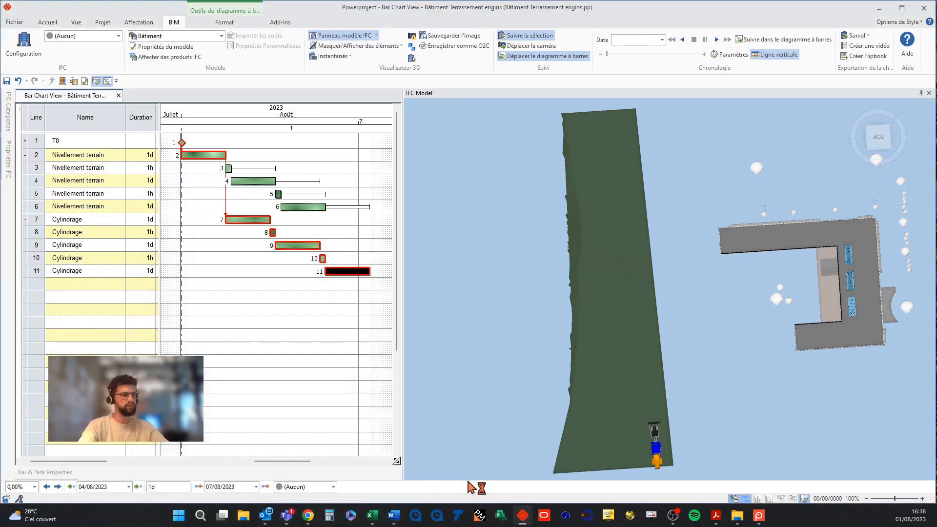
# Show all elements in the 3D model, including the terrain around the strip.
pyautogui.click(507, 401)
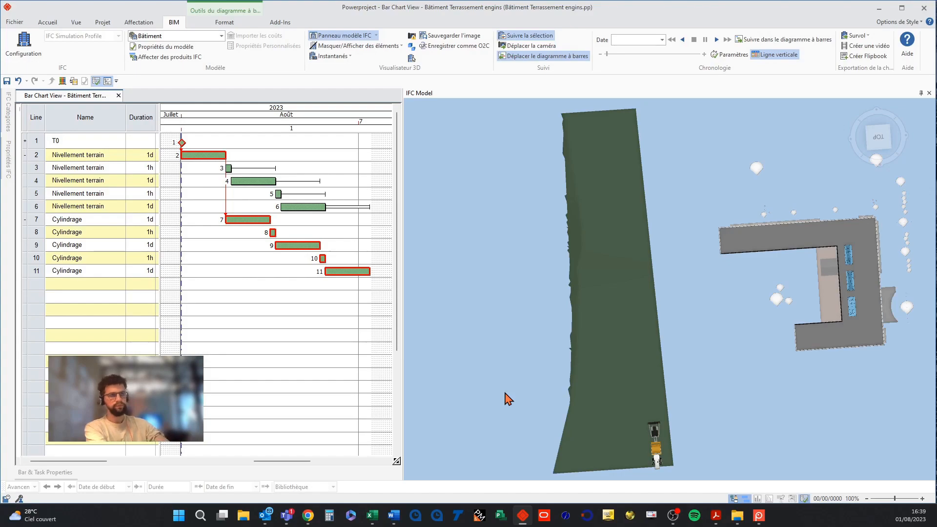
pyautogui.rightClick(519, 346)
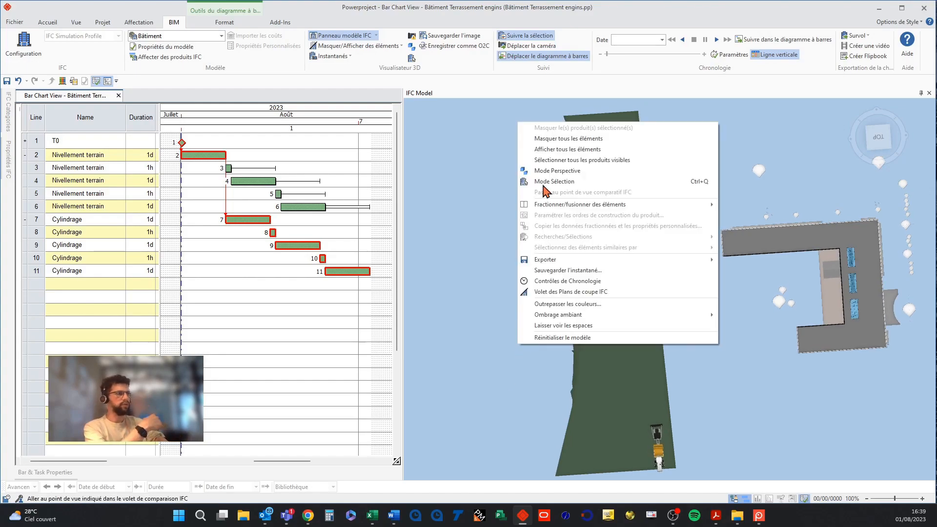
pyautogui.click(550, 150)
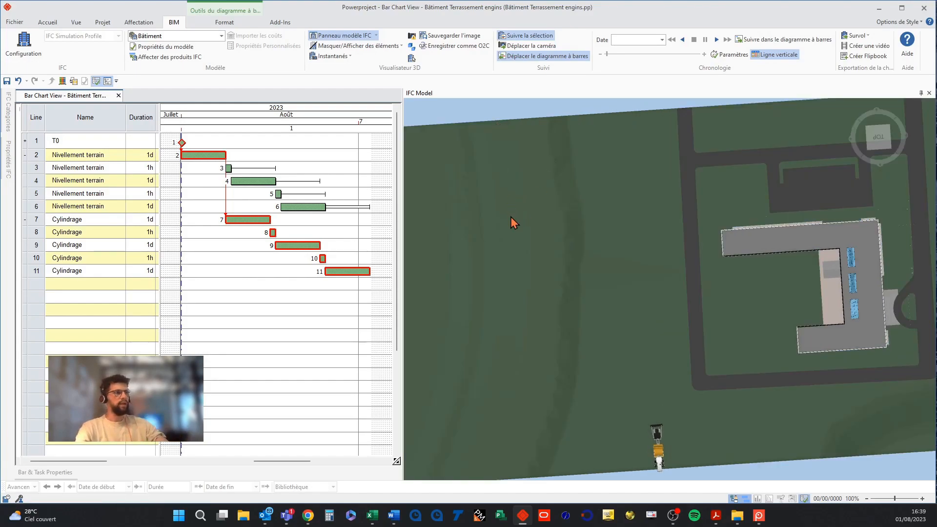
pyautogui.click(611, 323)
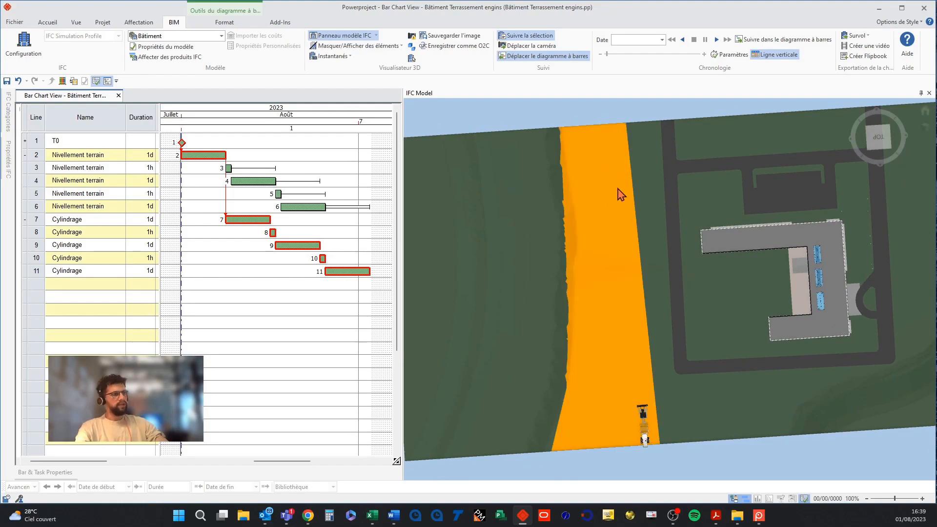
pyautogui.click(621, 461)
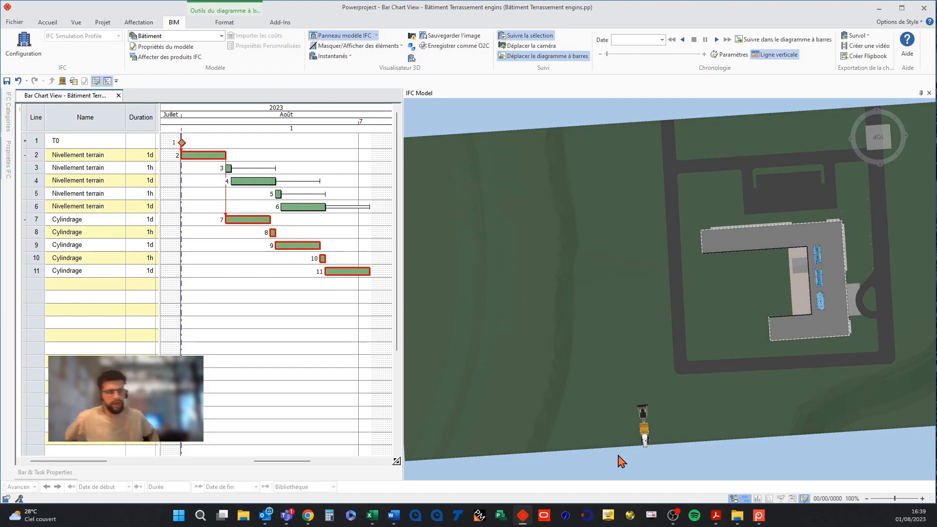
# Group lines 2 to 11 under a new summary task named Terrassement.
pyautogui.moveTo(33, 156); pyautogui.dragTo(28, 271)
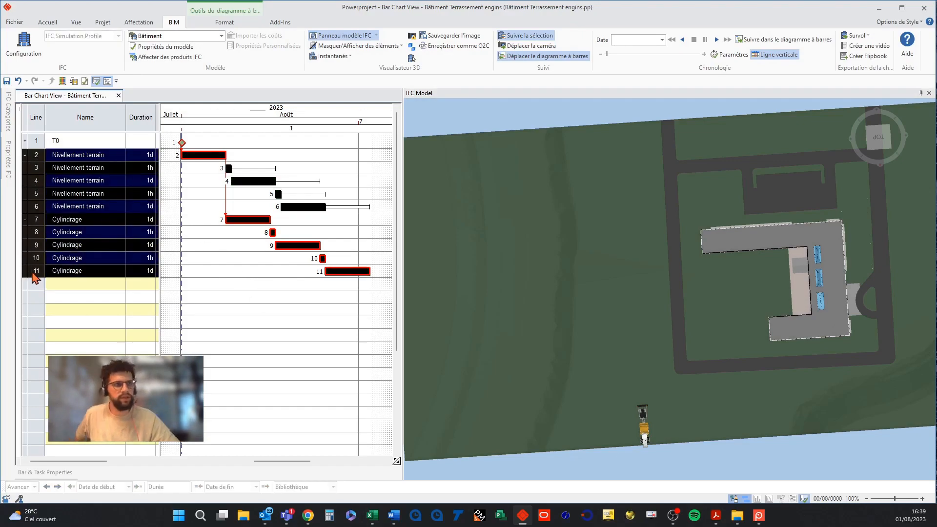
pyautogui.click(76, 22)
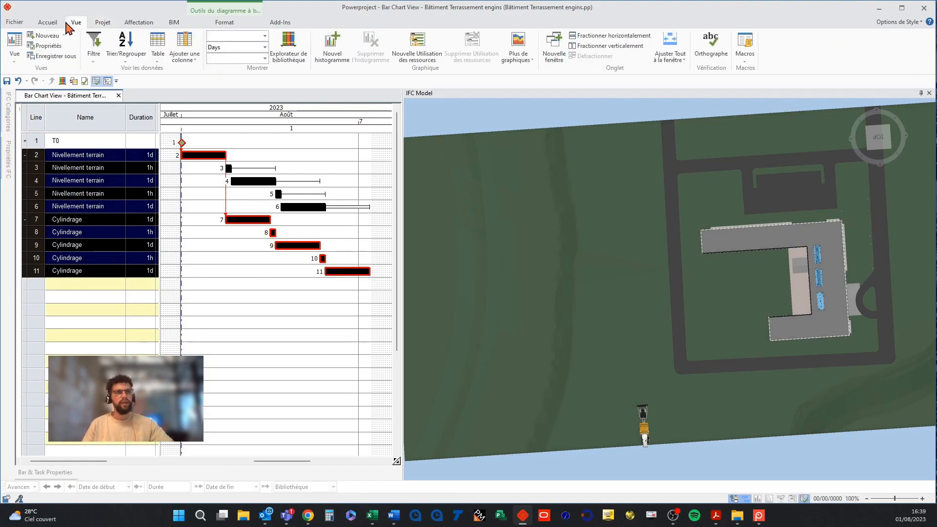
pyautogui.click(48, 22)
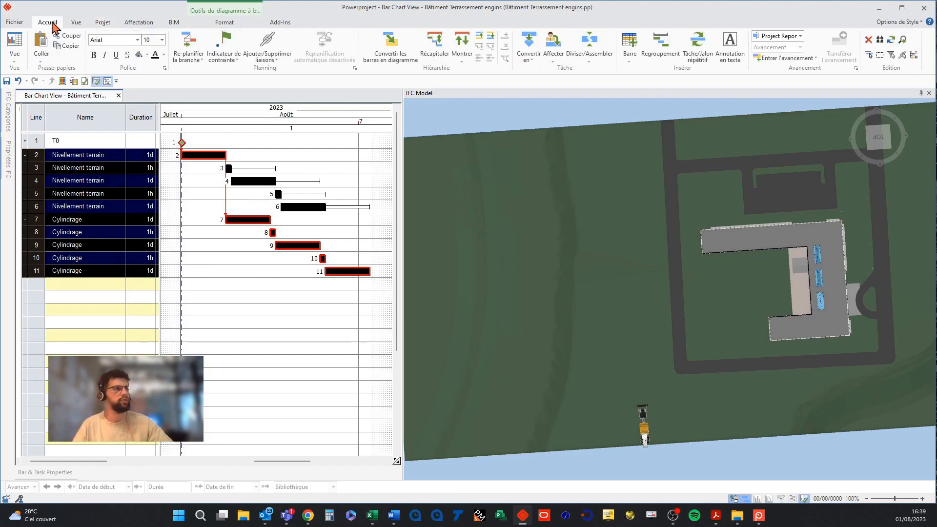
pyautogui.click(435, 63)
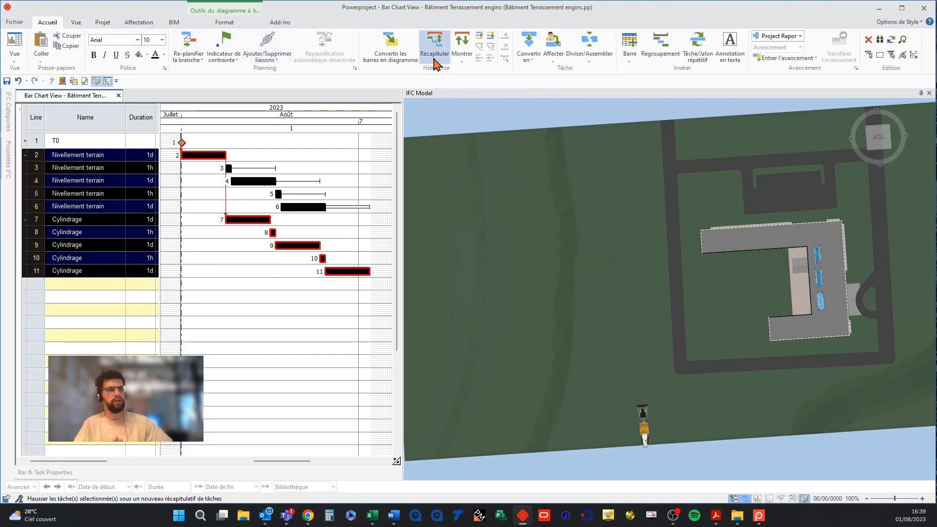
pyautogui.click(107, 155)
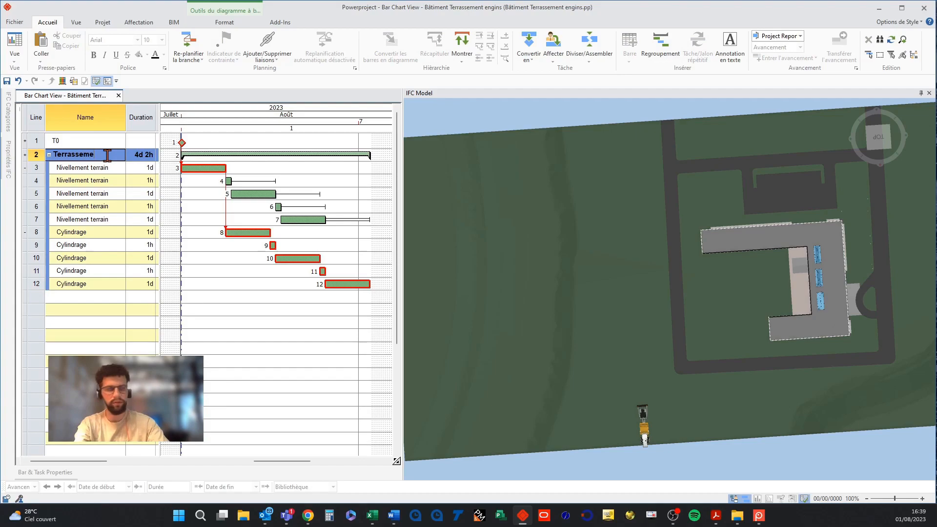
pyautogui.press('Down')
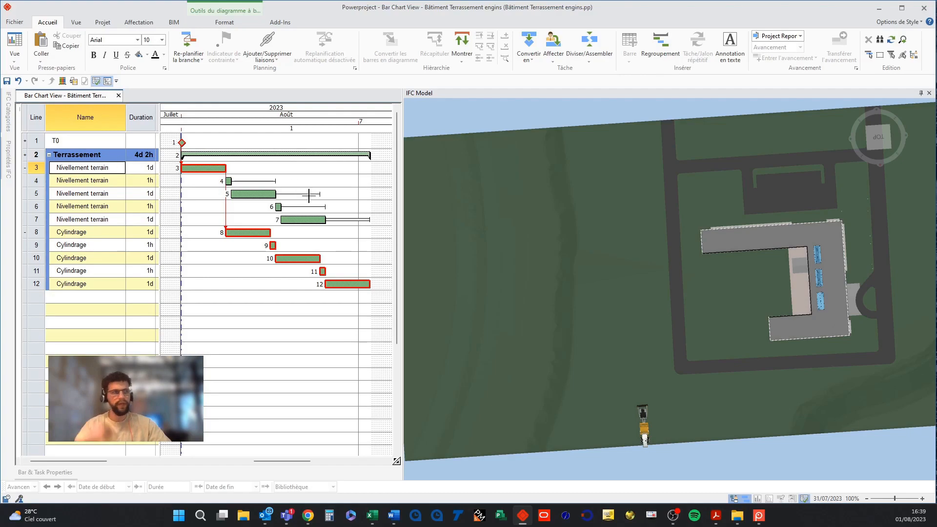
# Assign the terrain strip in the 3D model to the Terrassement summary task.
pyautogui.click(174, 22)
pyautogui.click(412, 58)
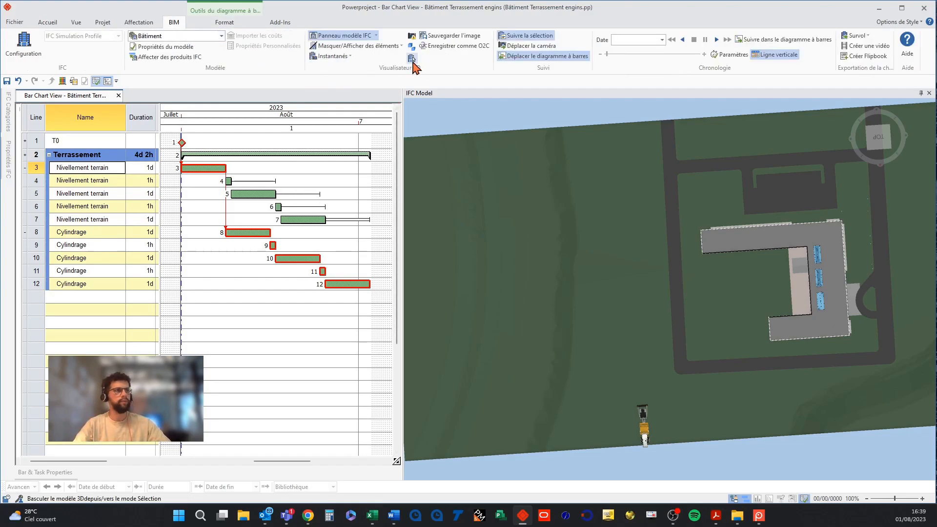
pyautogui.click(604, 265)
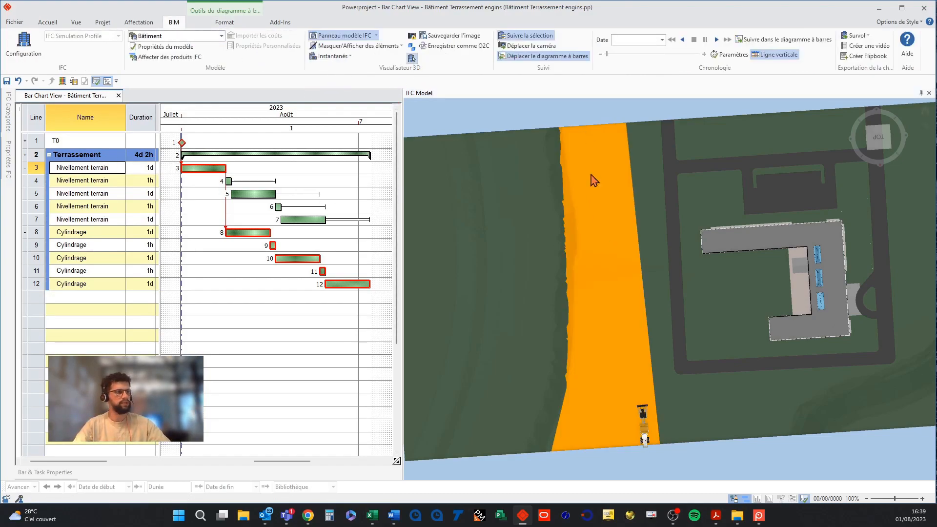
pyautogui.moveTo(608, 273); pyautogui.dragTo(335, 153)
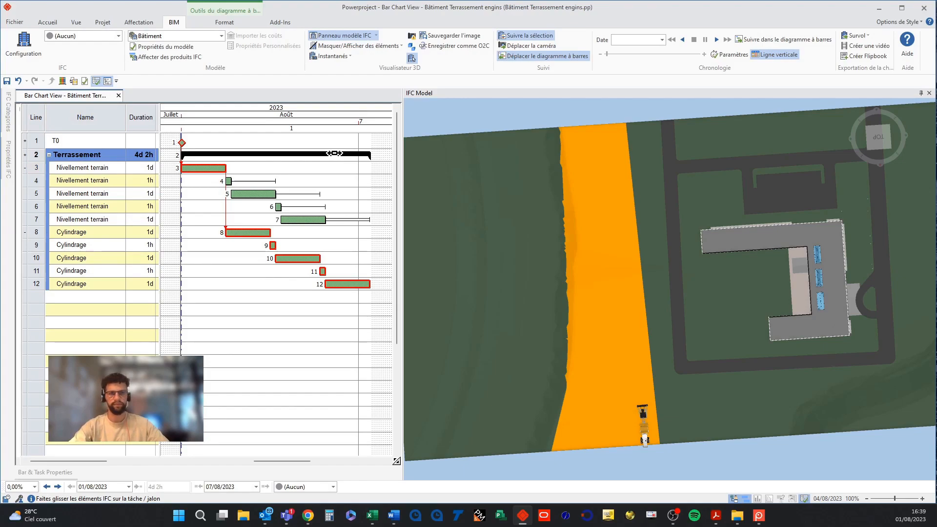
pyautogui.click(520, 110)
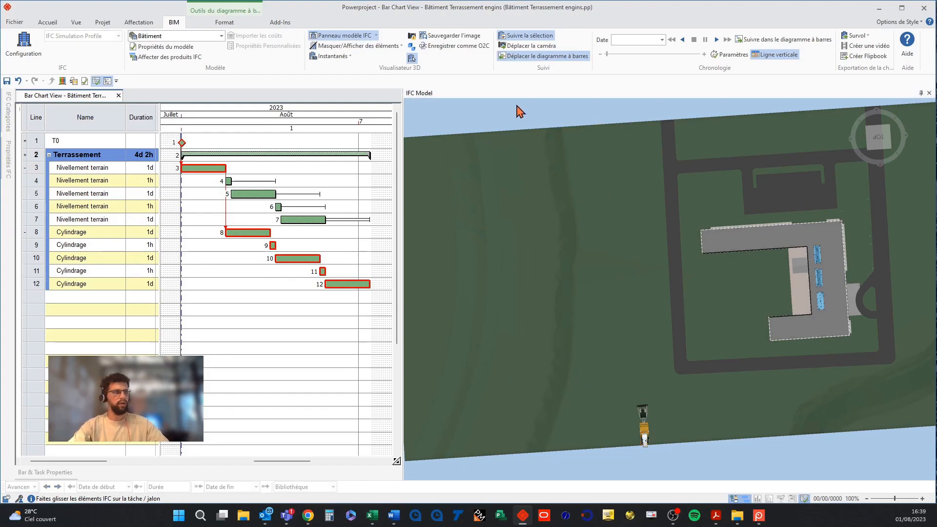
# Play the 4D timeline simulation and stop it.
pyautogui.scroll(-3, 527, 144)
pyautogui.click(412, 58)
pyautogui.moveTo(484, 136); pyautogui.dragTo(625, 288)
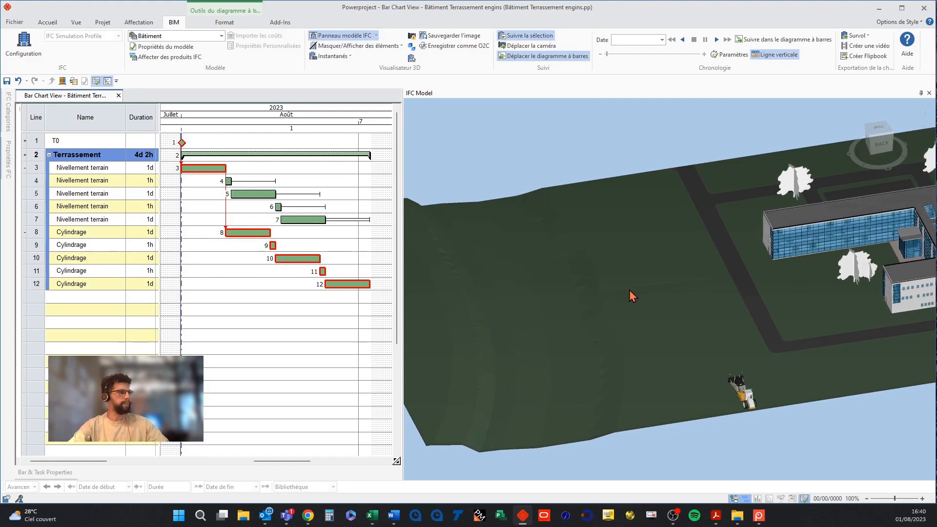
pyautogui.click(715, 41)
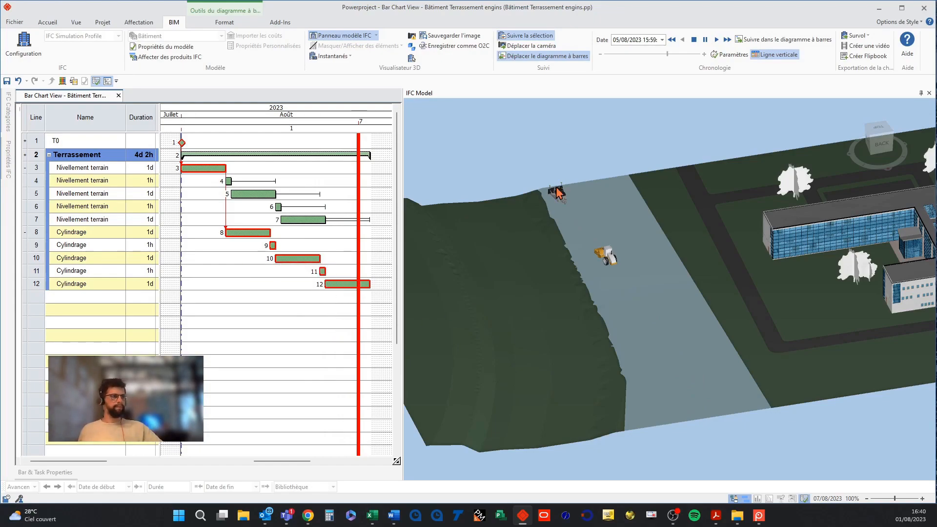
pyautogui.click(694, 40)
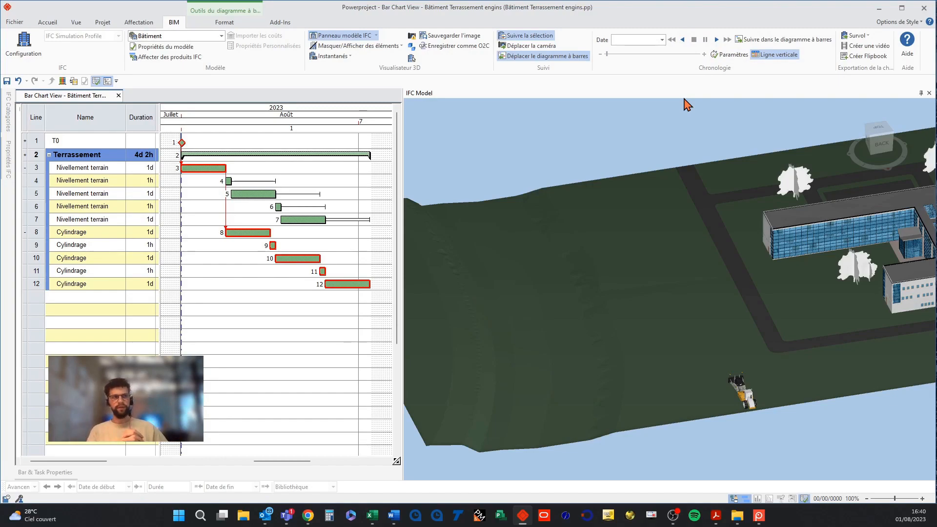
# Collapse the Nivellement terrain and Cylindrage summary groups.
pyautogui.click(25, 167)
pyautogui.click(25, 181)
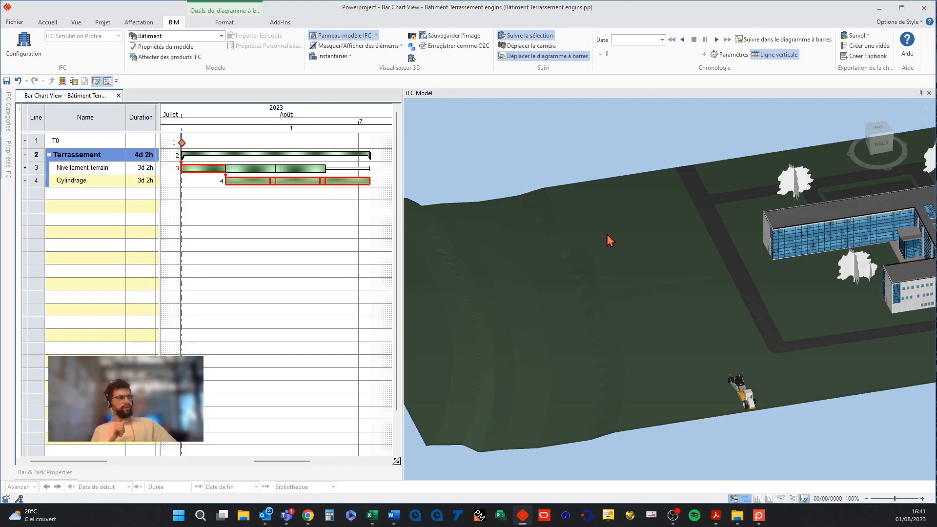
# Set the timeline interval unit to Hours in the timeline settings and close them.
pyautogui.click(729, 54)
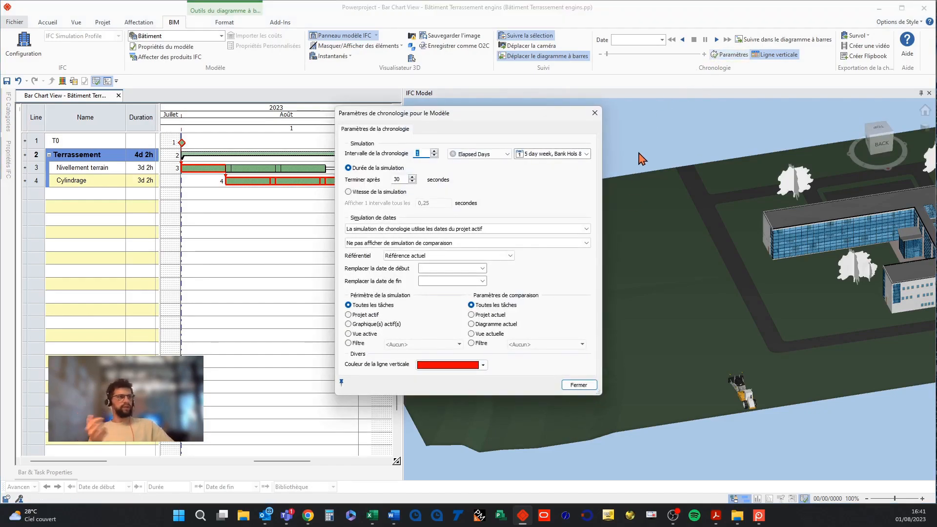
pyautogui.click(508, 154)
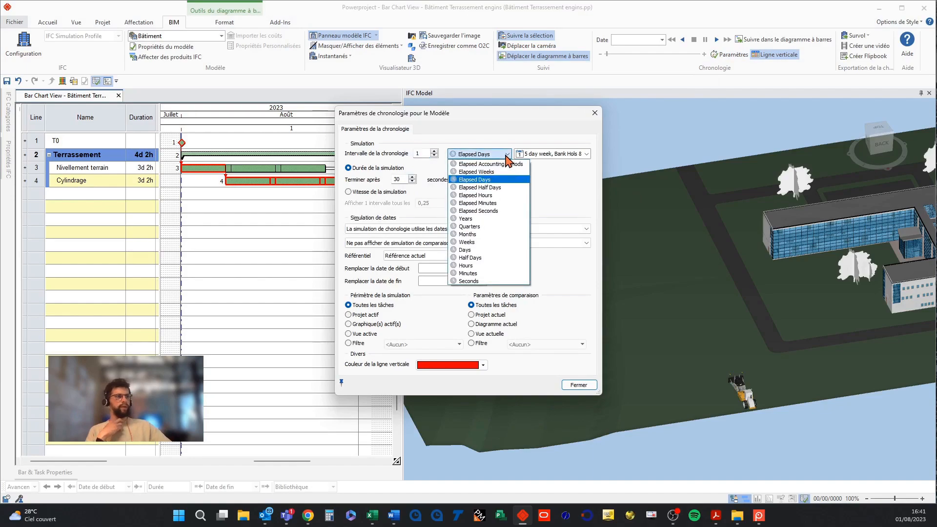
pyautogui.click(471, 266)
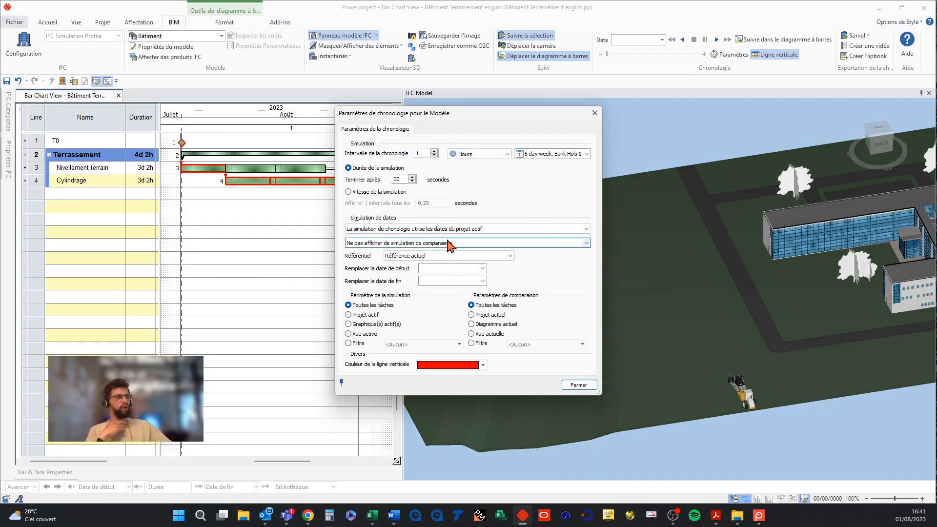
pyautogui.click(578, 385)
# Play the 4D timeline simulation to watch the machines move along the strip.
pyautogui.click(858, 36)
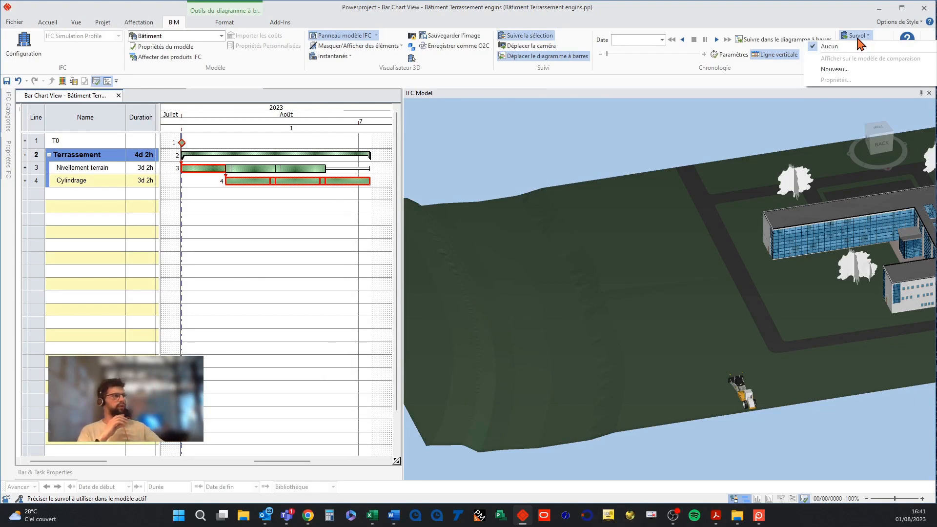
pyautogui.click(858, 38)
pyautogui.moveTo(737, 131); pyautogui.dragTo(761, 136, button='middle')
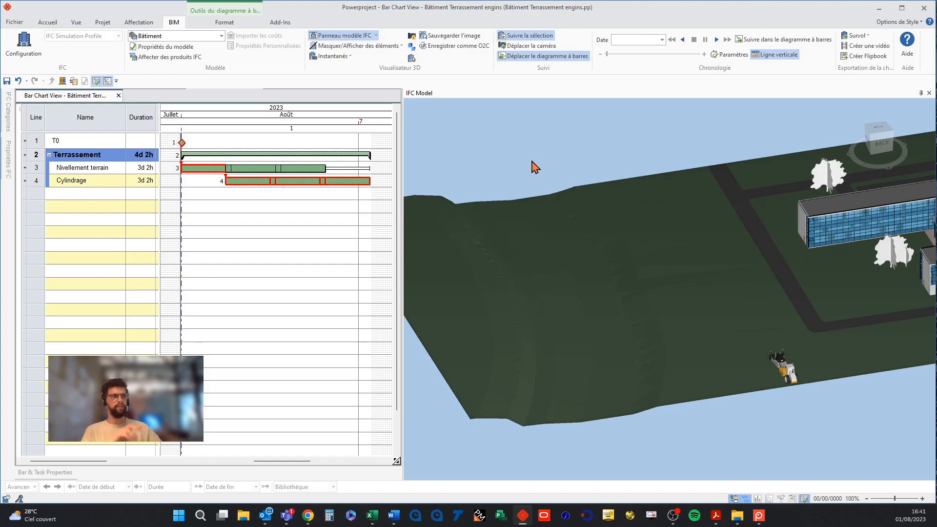
pyautogui.click(717, 39)
pyautogui.scroll(3, 749, 233)
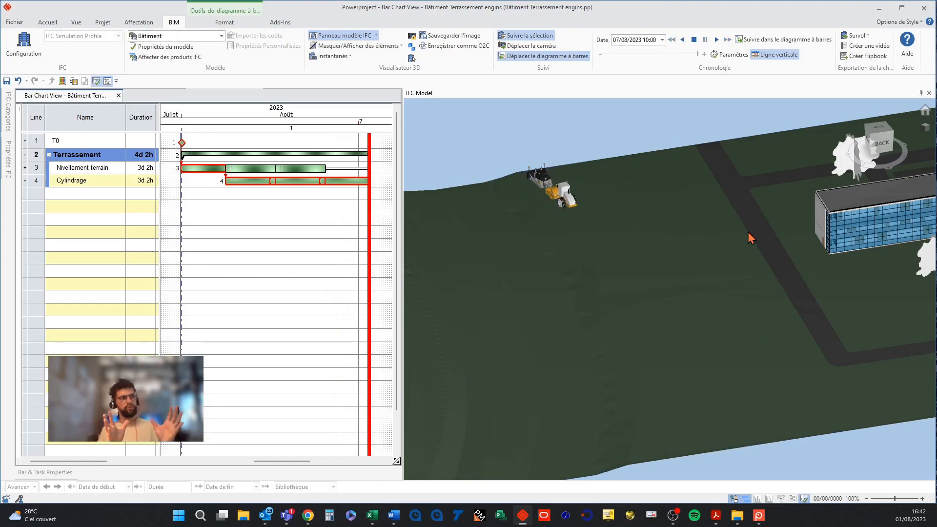
pyautogui.scroll(-5, 751, 238)
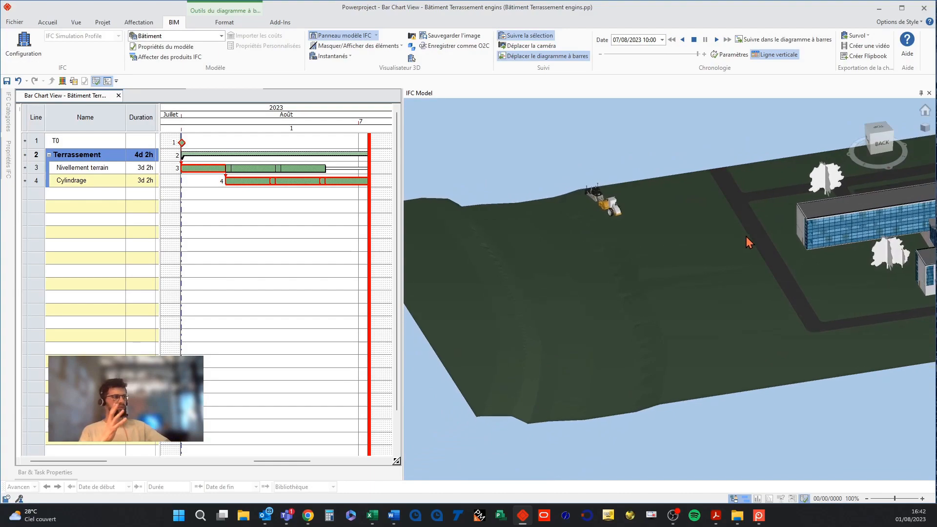
pyautogui.scroll(-3, 747, 238)
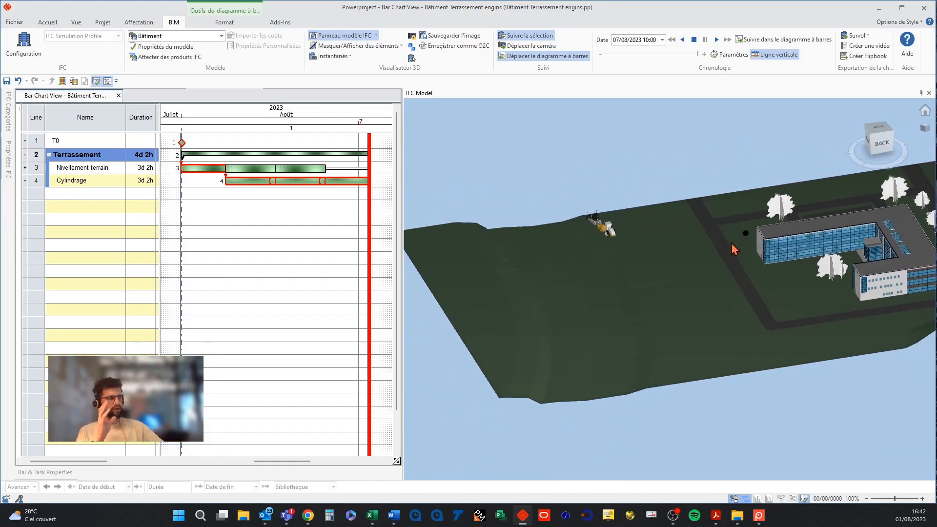